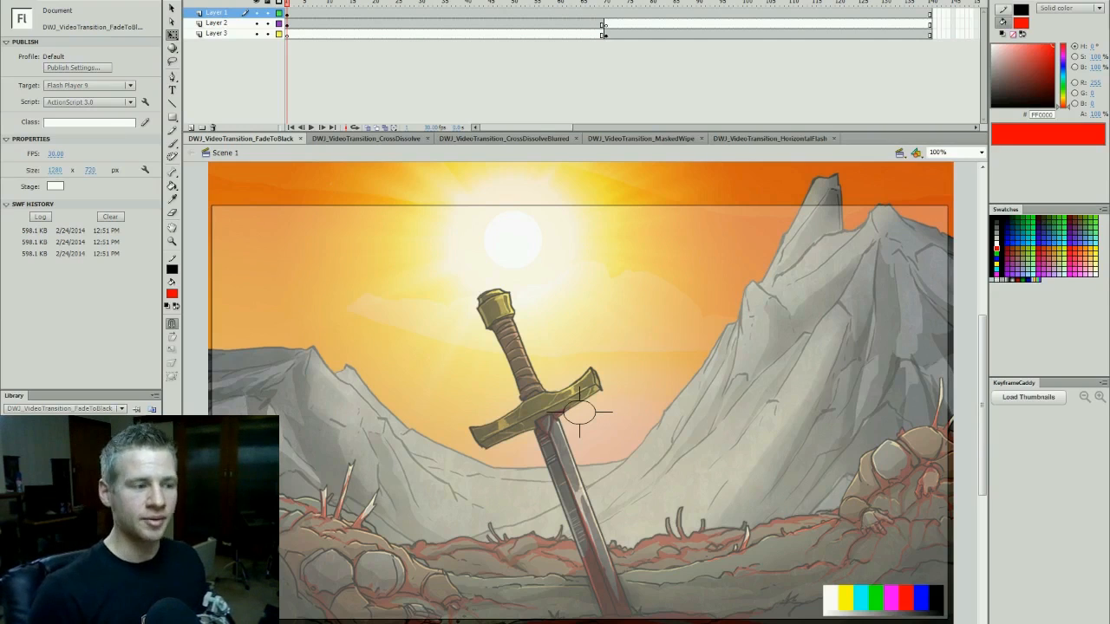
- Scrub through the timeline to review the sword scene and the volcano scene that follows it
drag(326, 6, 690, 7)
drag(578, 4, 558, 5)
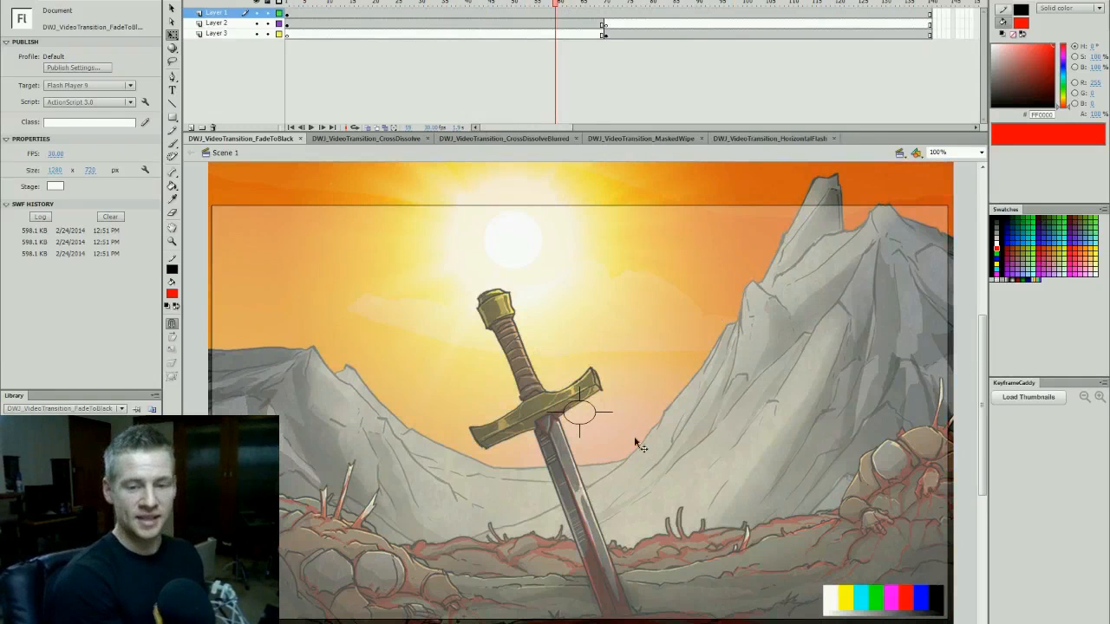
scroll(955, 355, down, 3)
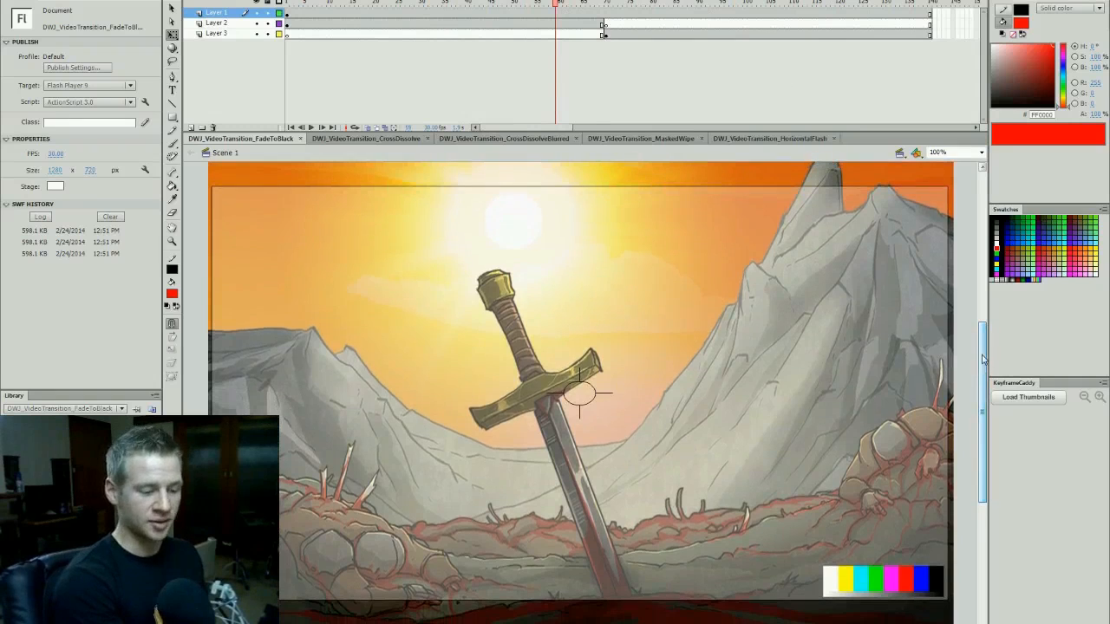
click(742, 4)
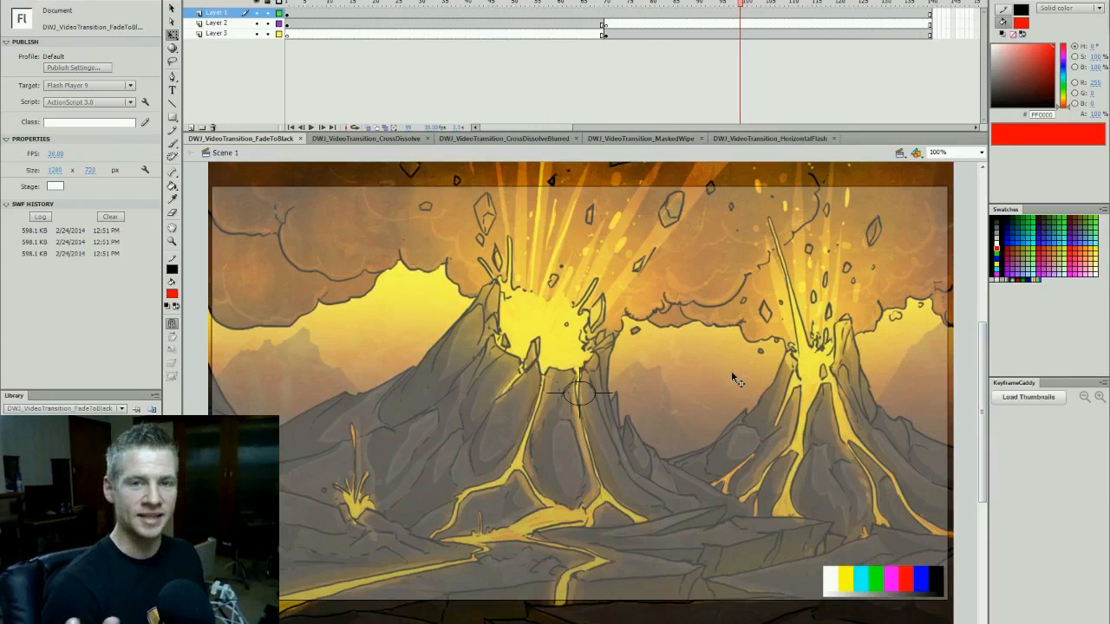
click(723, 4)
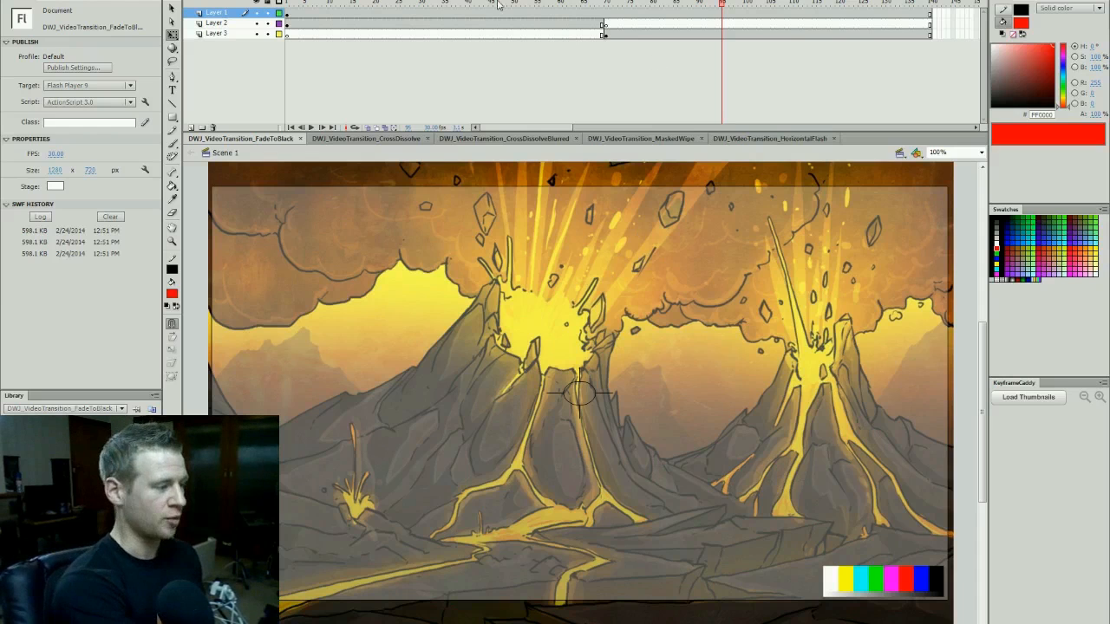
click(440, 12)
drag(451, 22, 510, 128)
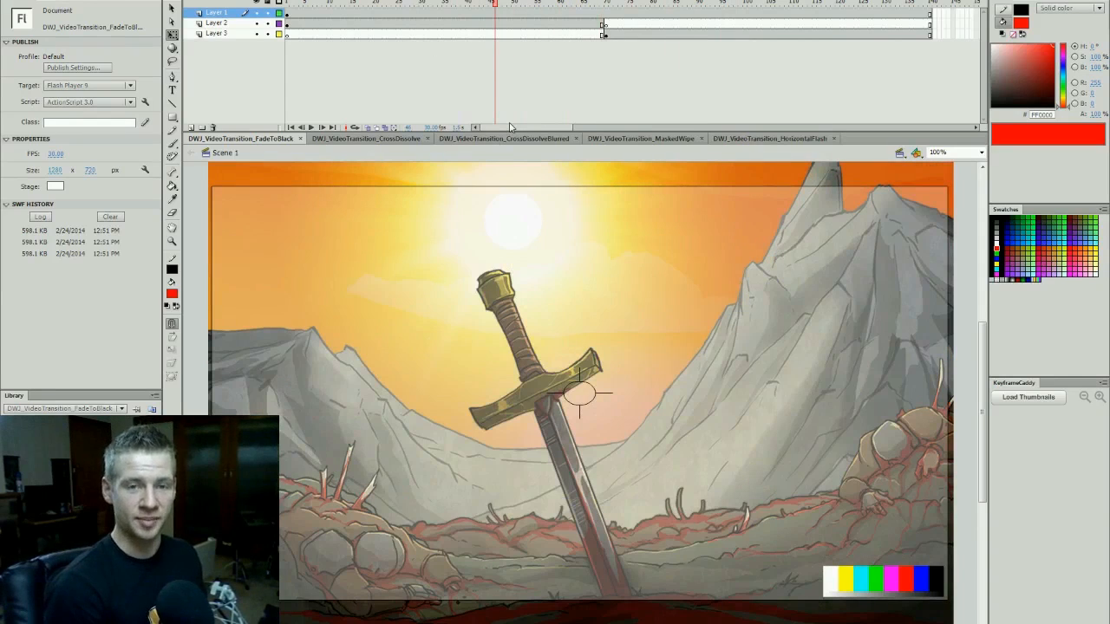
- Select the CAMERA_AS3 clip on the stage to inspect it and save the document
drag(646, 276, 698, 279)
key(ctrl+s)
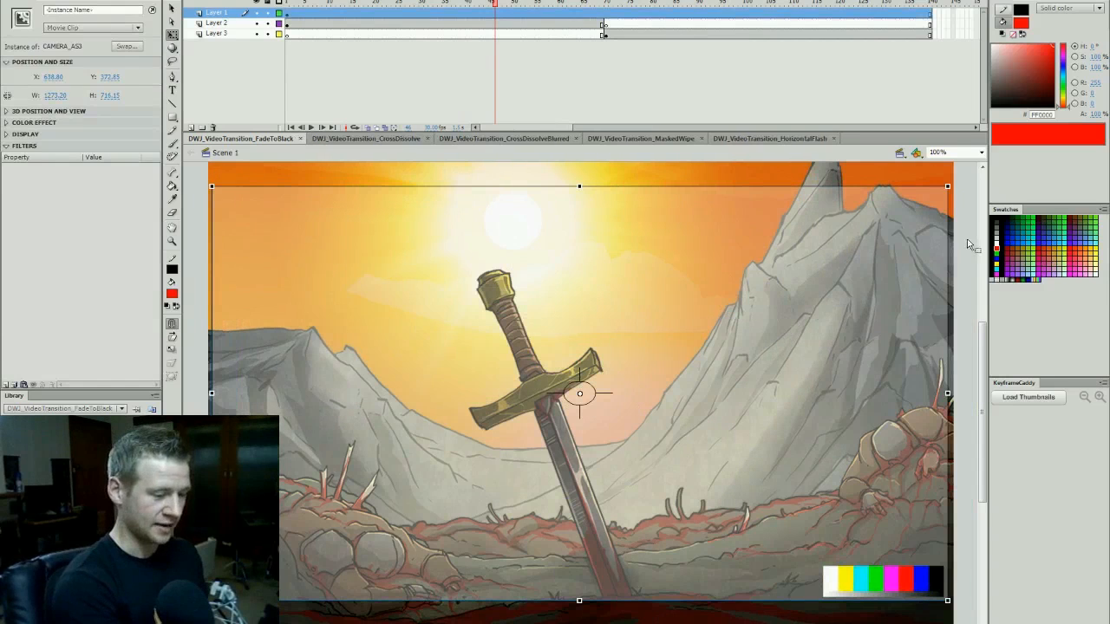
click(966, 238)
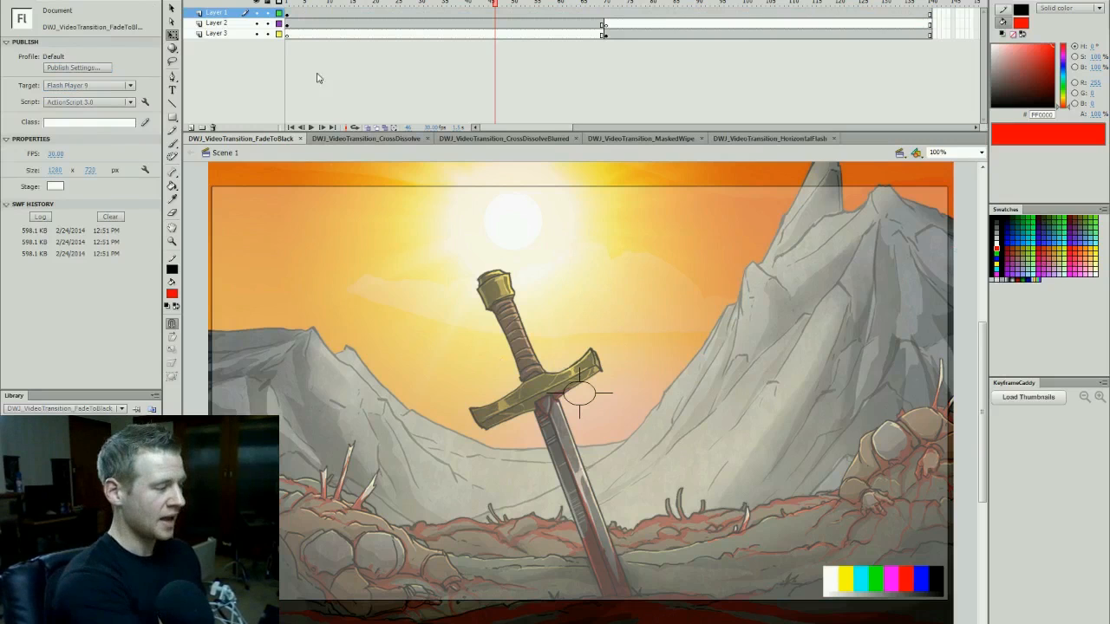
- Try a movie test with the camera clip shrunk around the sword and undo the resizing
click(867, 246)
drag(946, 199, 789, 272)
drag(711, 362, 715, 333)
key(ctrl+Return)
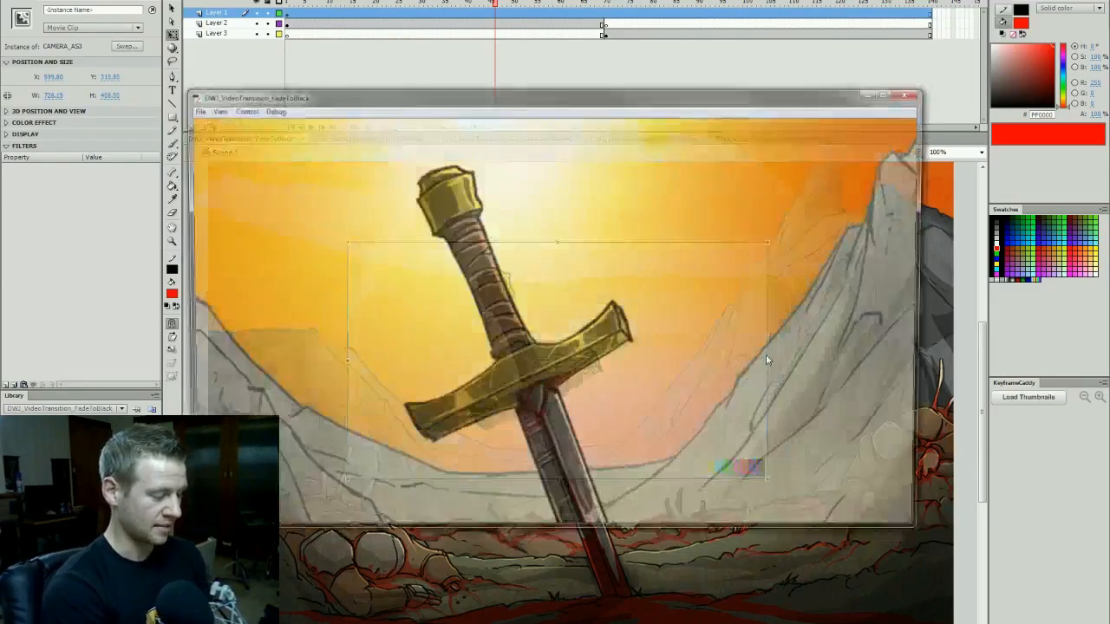
click(911, 93)
key(ctrl+z)
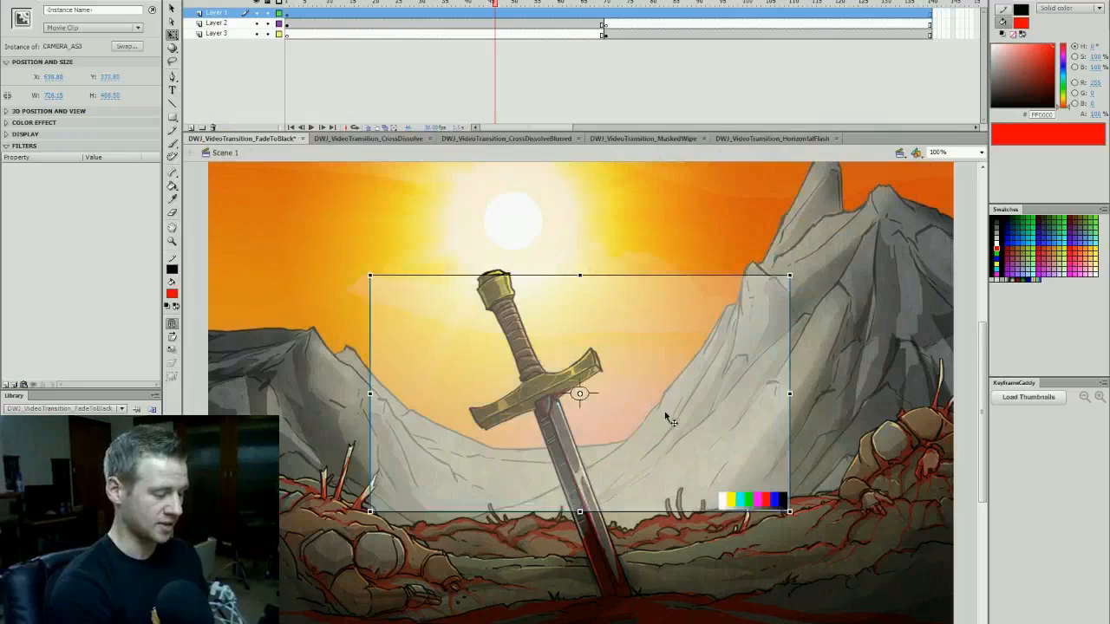
key(ctrl+z)
click(959, 207)
- Lock the existing layers and add a new layer between Layer 1 and Layer 2
key(ctrl+s)
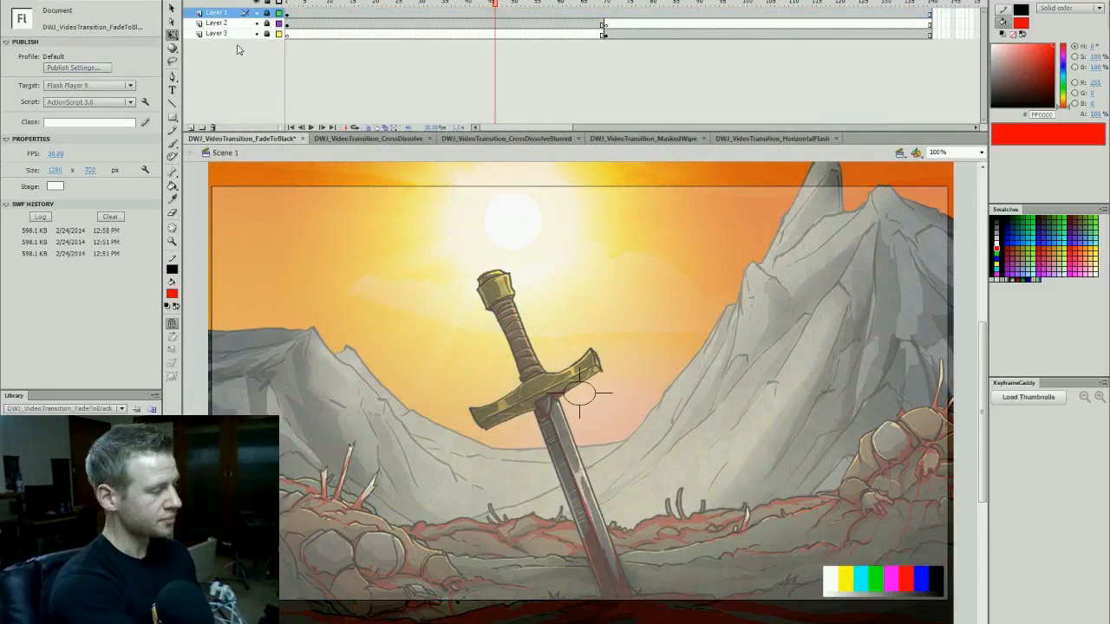
click(222, 24)
click(191, 127)
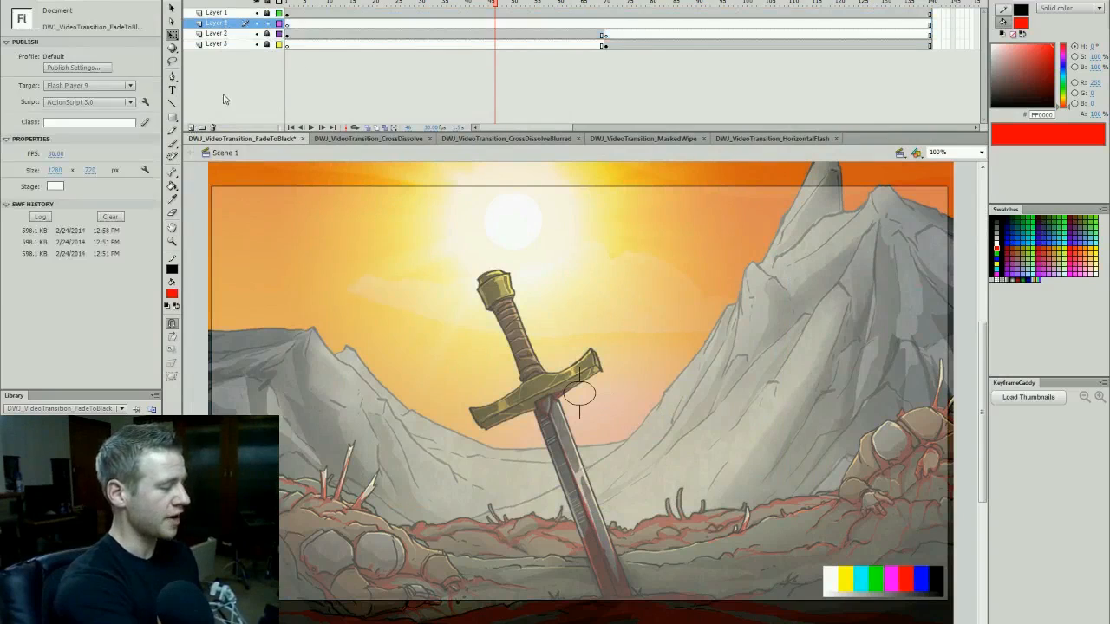
click(502, 24)
click(495, 22)
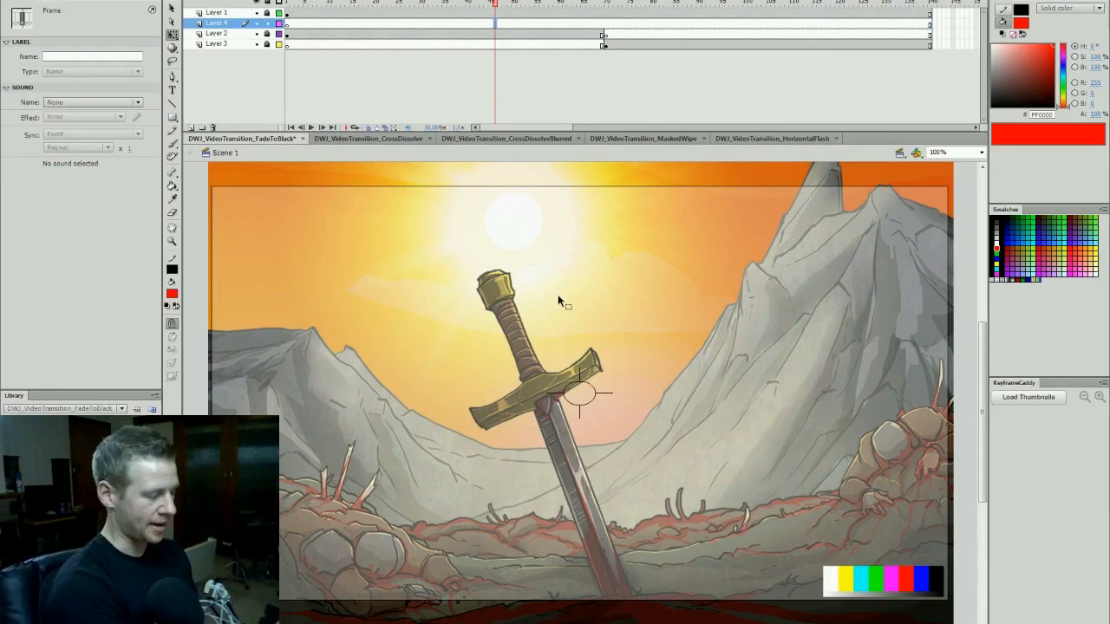
- Set the drawing colours to no stroke and a solid black fill
click(173, 269)
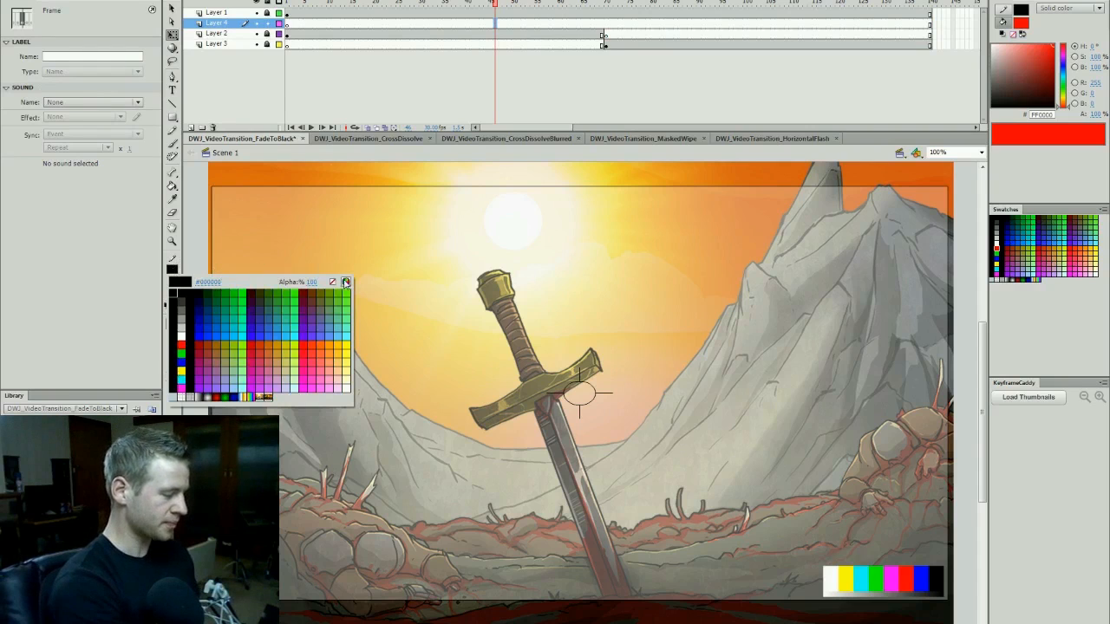
click(333, 282)
click(172, 295)
click(182, 313)
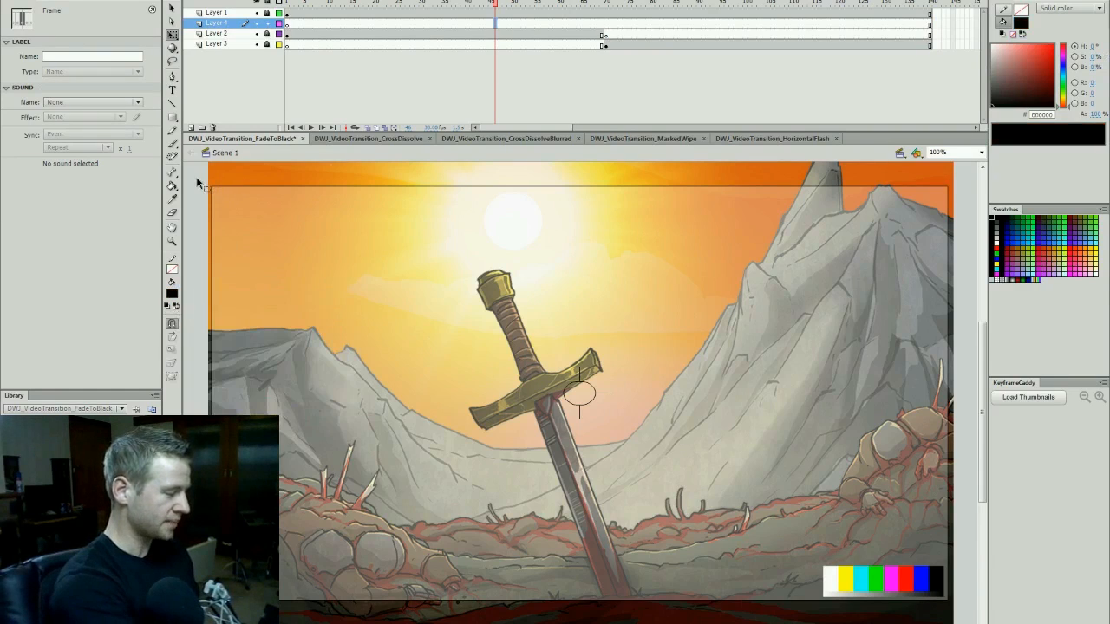
- Draw a black rectangle about 1318 by 761 px on the new layer, extending slightly past the camera frame on all sides
click(172, 117)
click(486, 24)
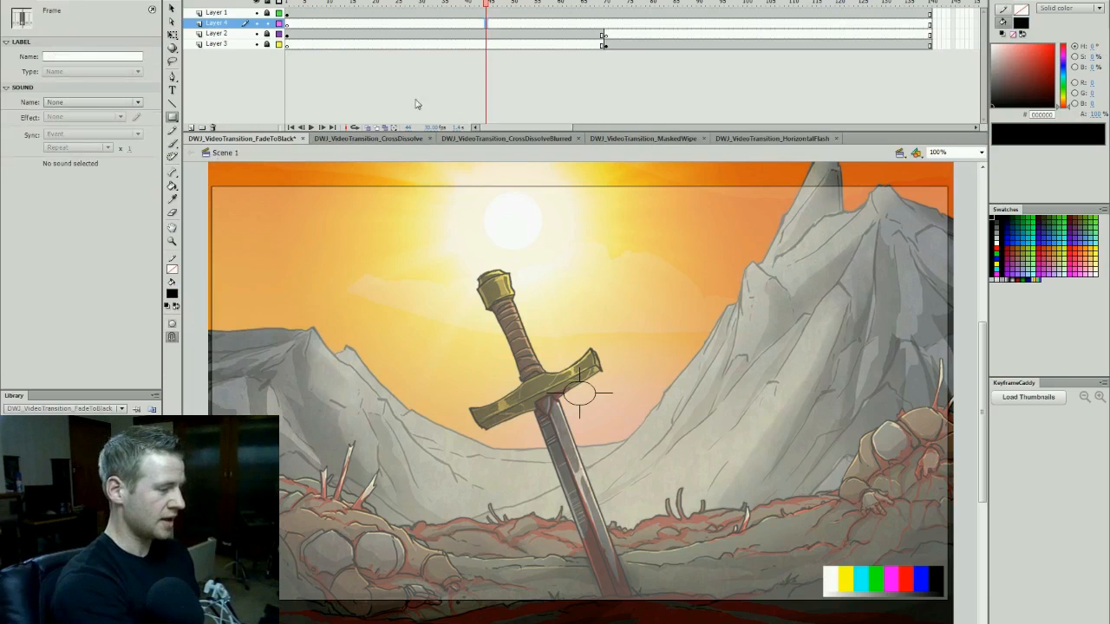
click(527, 23)
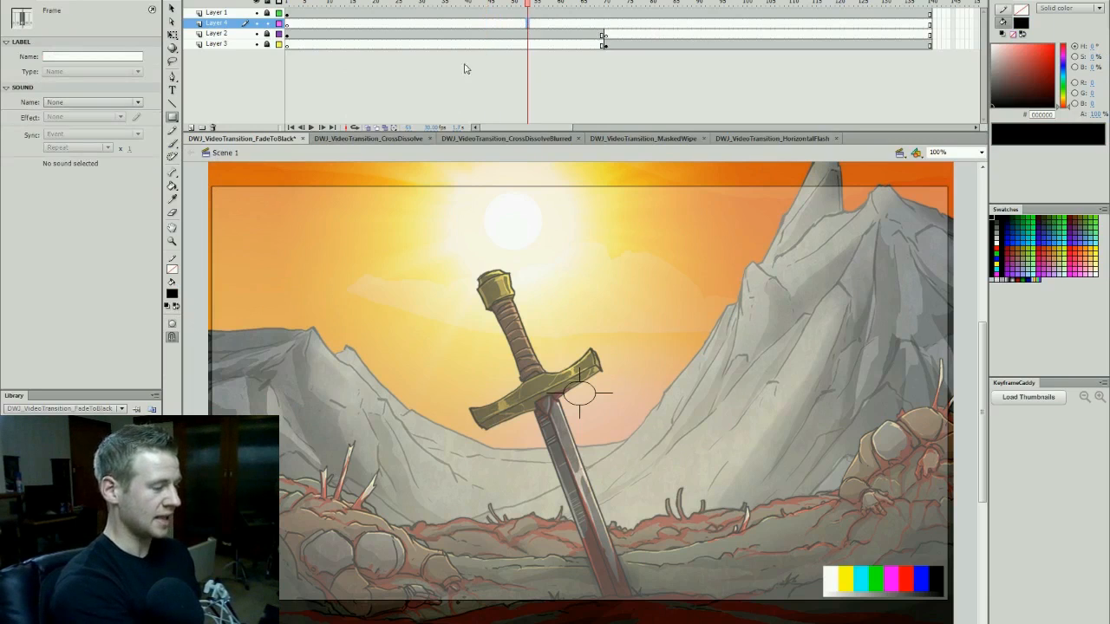
drag(201, 180, 959, 607)
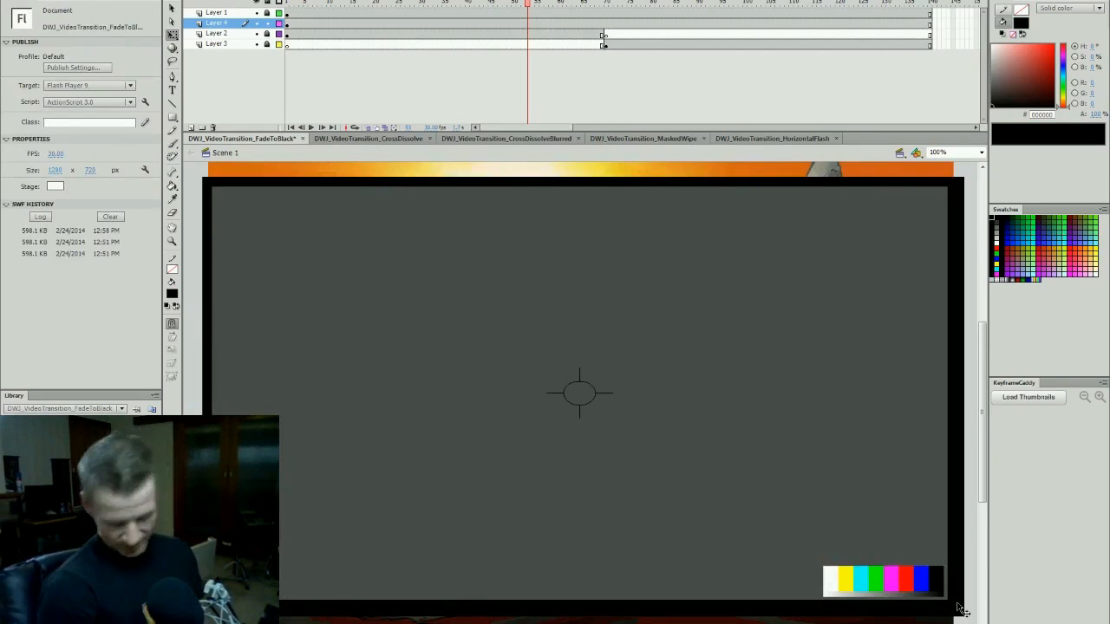
- Add keyframes at frames 30, 70 and 110 on the black rectangle's layer and clear the rectangle before frame 30
key(v)
drag(528, 3, 422, 41)
click(422, 25)
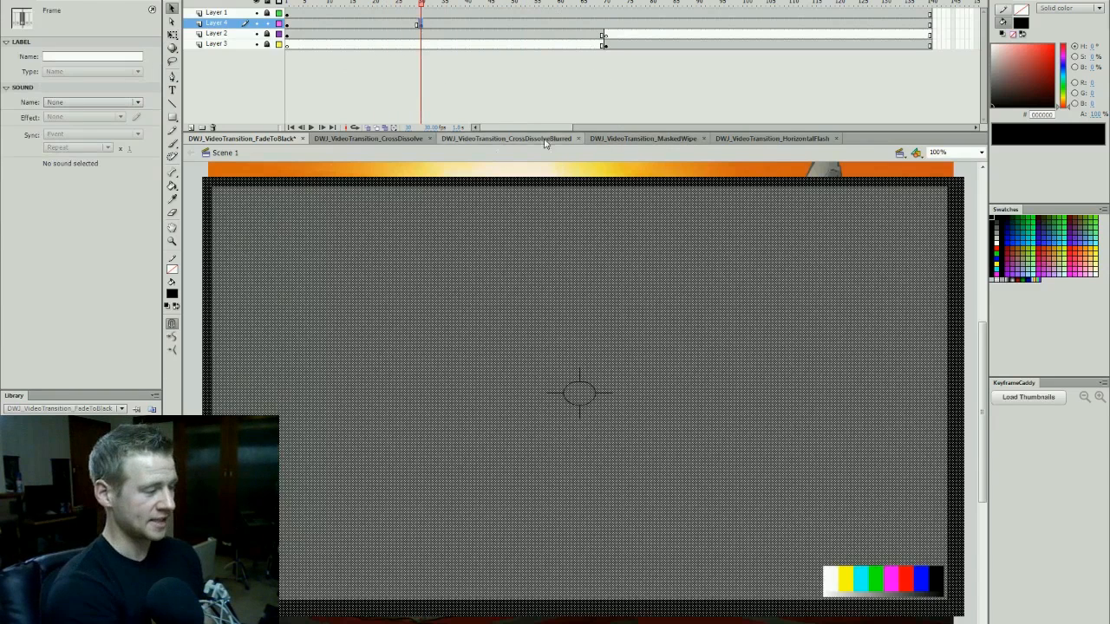
mouse_move(421, 6)
mouse_down()
mouse_move(354, 41)
mouse_move(422, 21)
mouse_up()
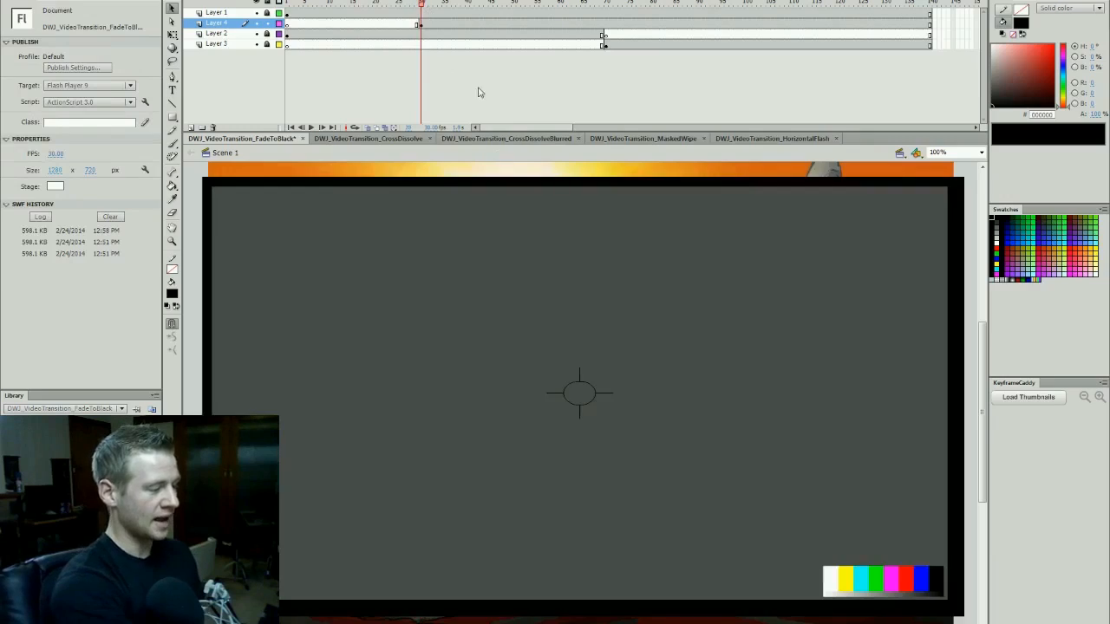
click(607, 28)
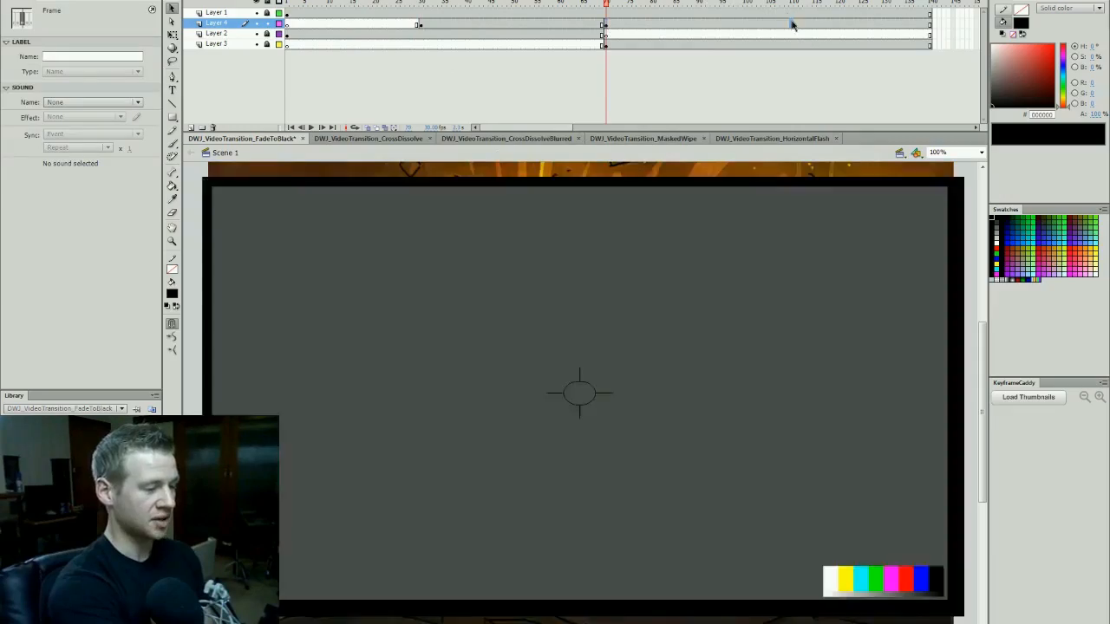
click(792, 20)
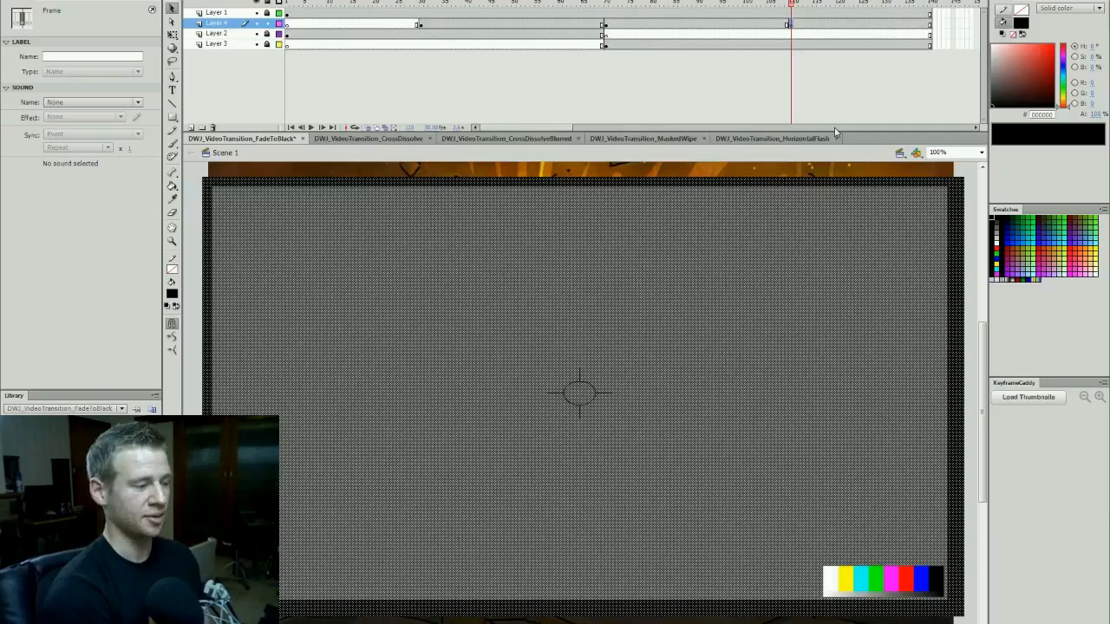
- Set the black rectangle's fill alpha to 0% on the frame 30 keyframe
drag(559, 6, 482, 28)
click(524, 25)
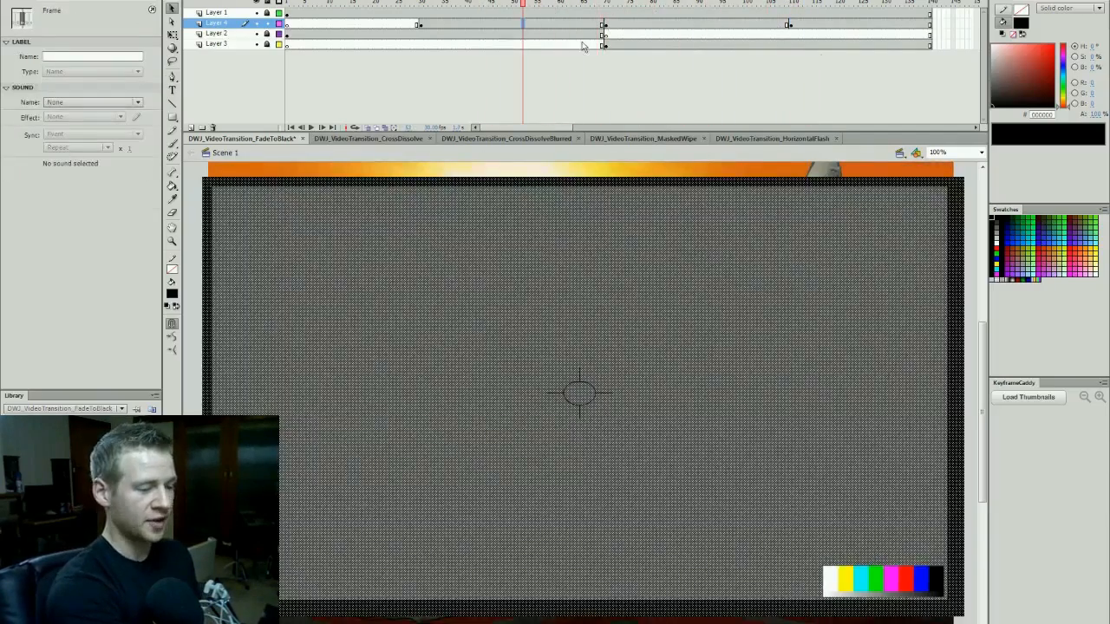
click(1096, 116)
text(0)
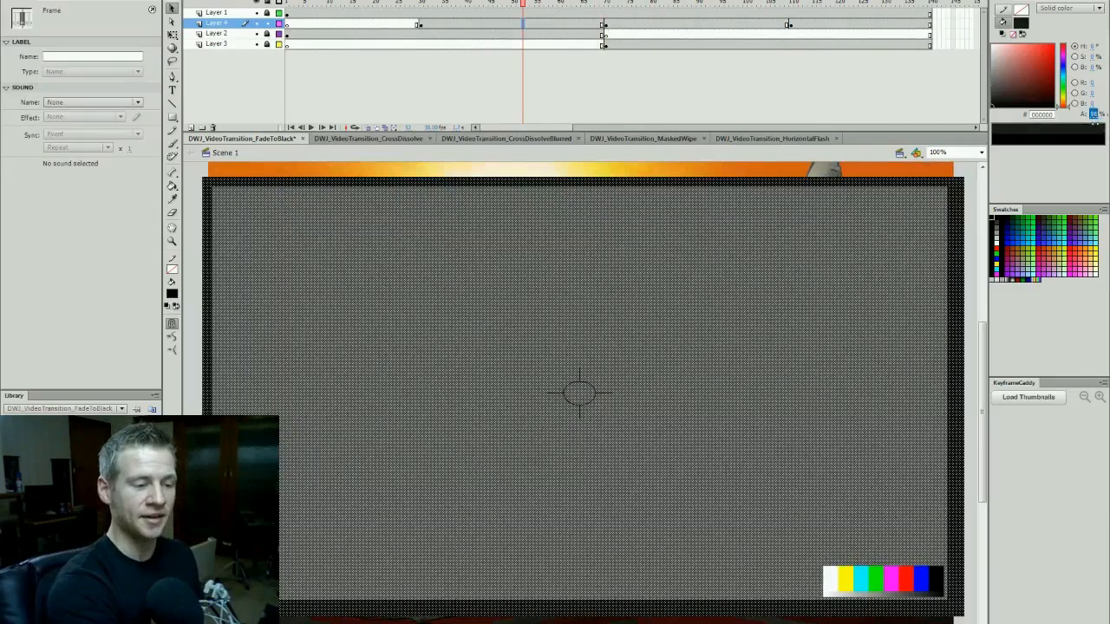
key(Return)
mouse_move(571, 7)
mouse_down()
mouse_move(499, 9)
mouse_move(537, 19)
mouse_up()
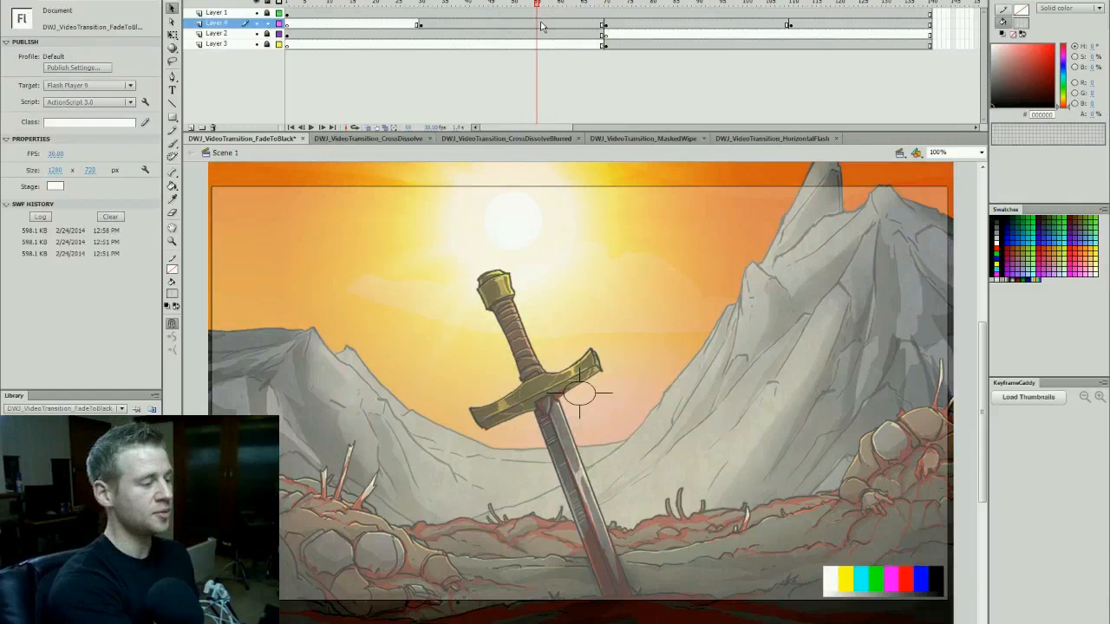
- Create a shape tween between frames 30 and 70 on the rectangle's layer and preview the fade to black
right_click(545, 26)
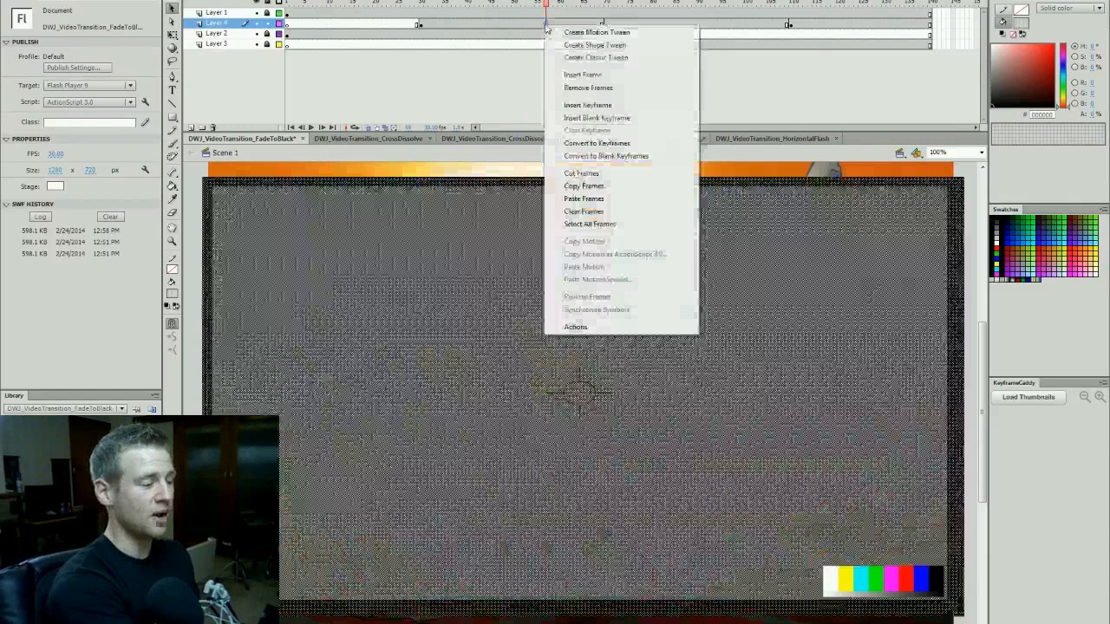
click(574, 44)
drag(414, 4, 399, 5)
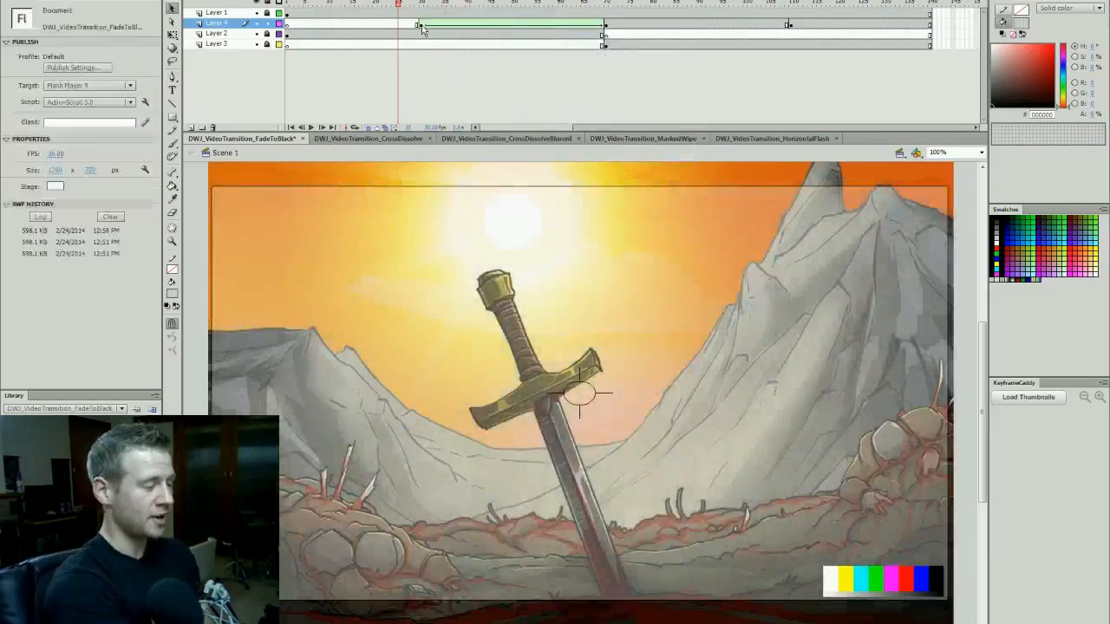
key(Return)
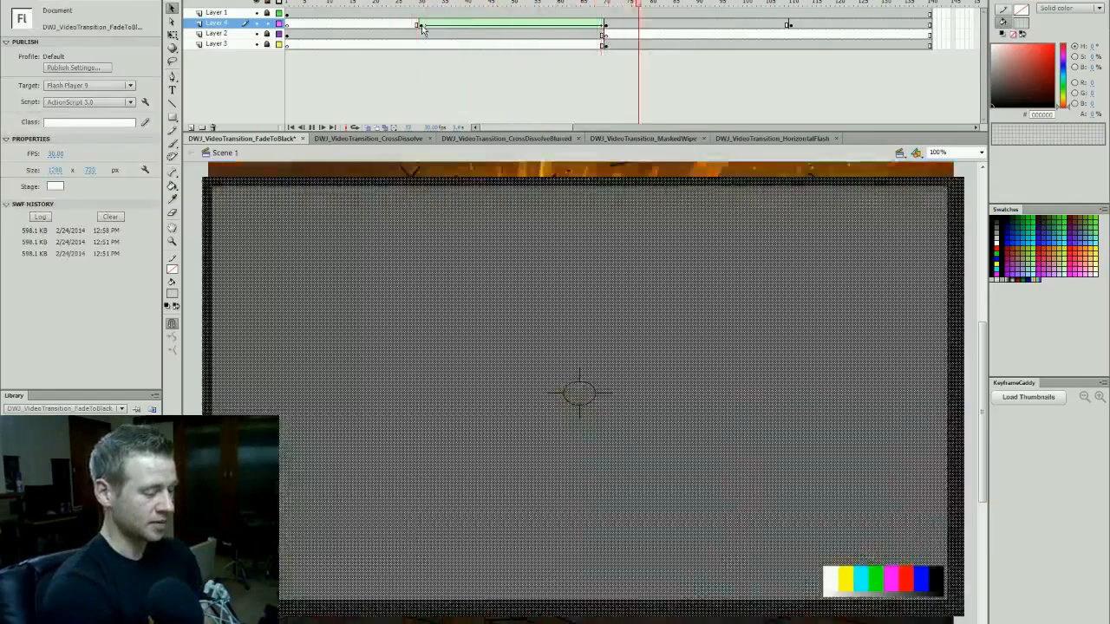
click(420, 26)
click(423, 5)
click(604, 4)
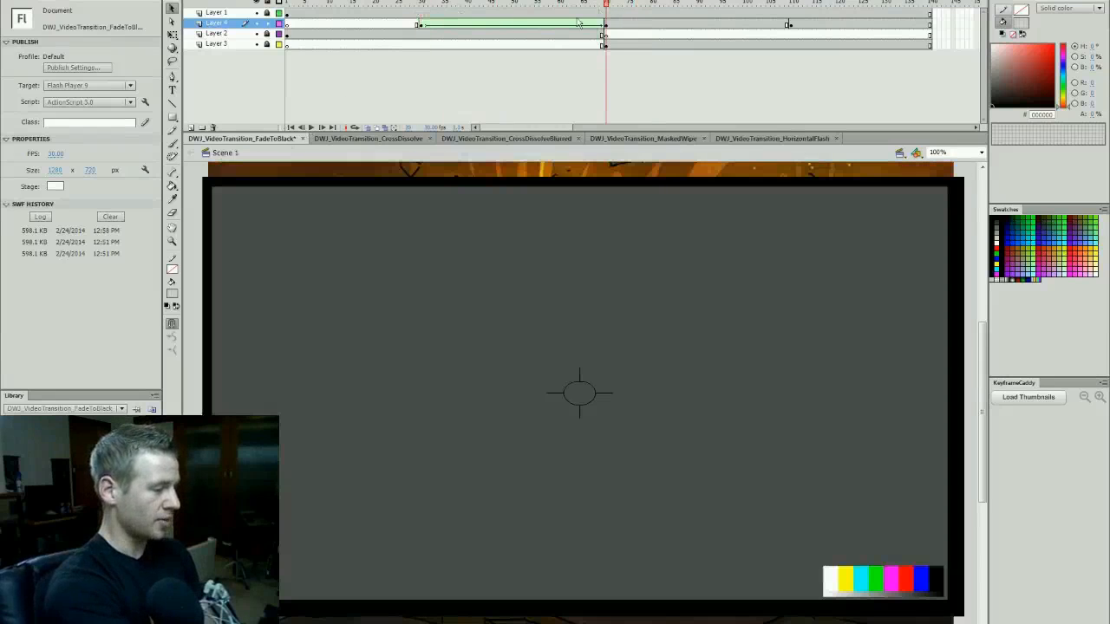
- Set the black rectangle's fill alpha to 0% on the frame 110 keyframe
click(789, 24)
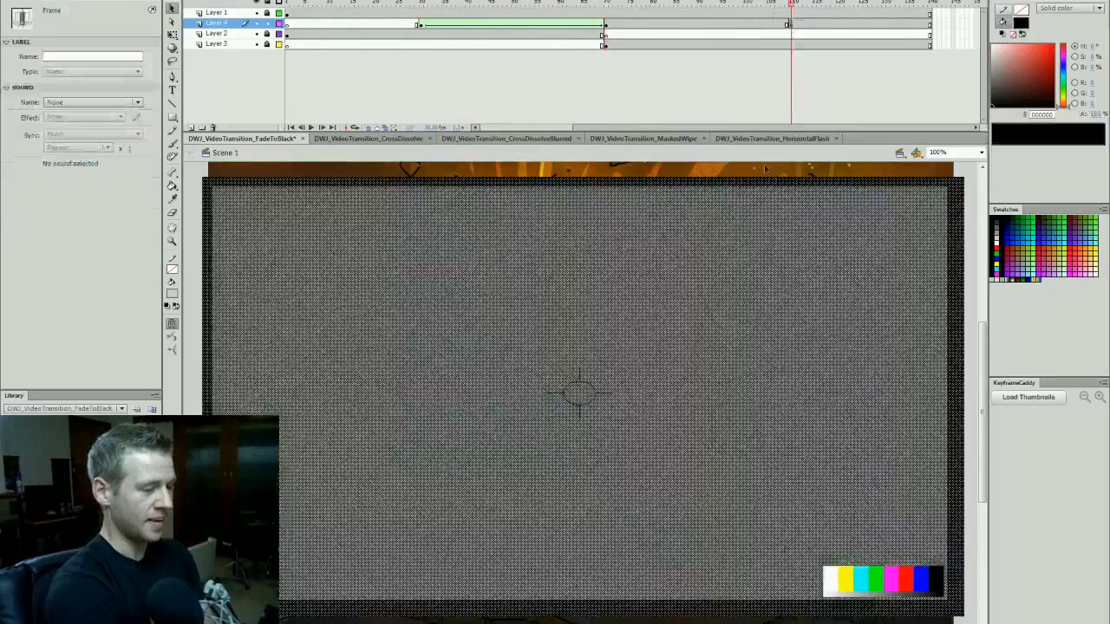
click(1094, 115)
text(0)
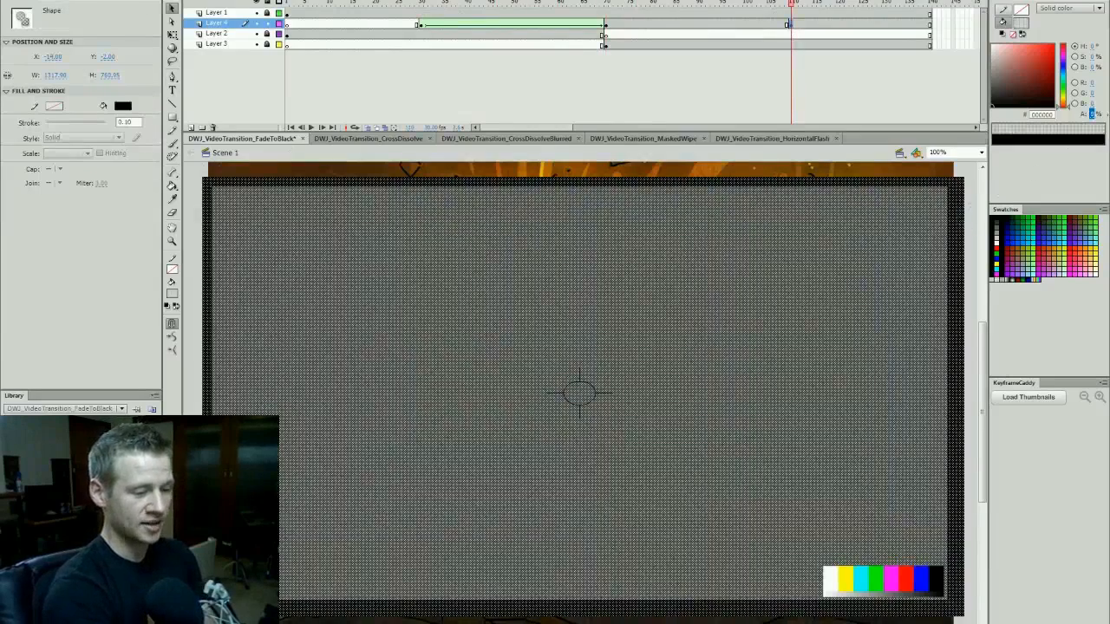
key(Return)
click(970, 177)
- Insert a blank keyframe on the rectangle's layer immediately after the frame 110 keyframe
click(796, 25)
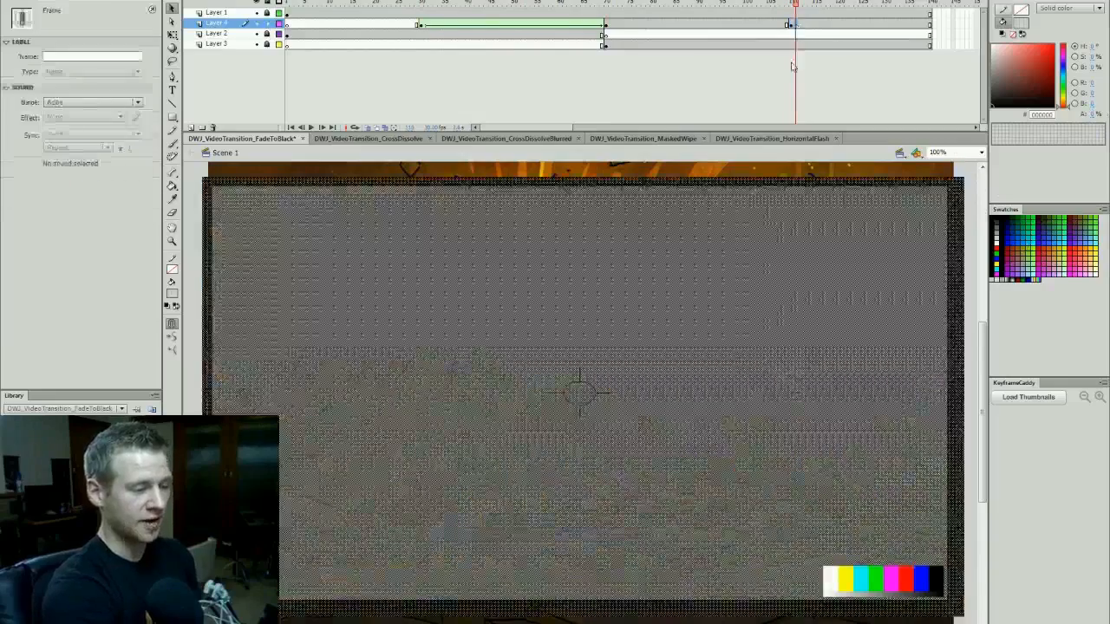
key(F7)
drag(796, 4, 750, 33)
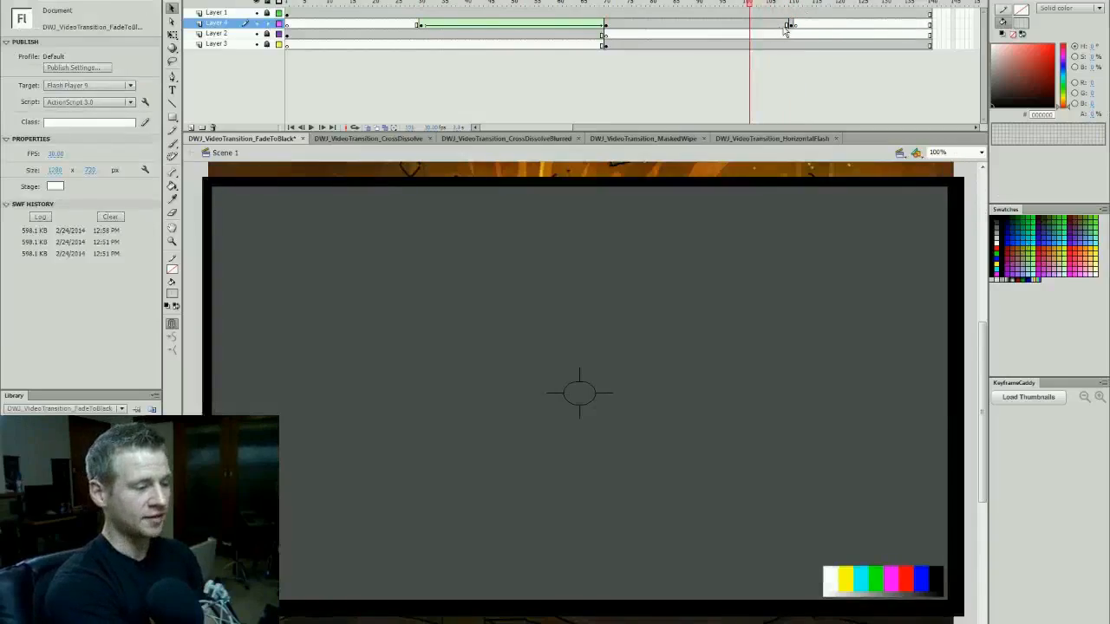
click(795, 24)
- Create a shape tween between frames 70 and 110 on the rectangle's layer and scrub through the fade from black
click(746, 25)
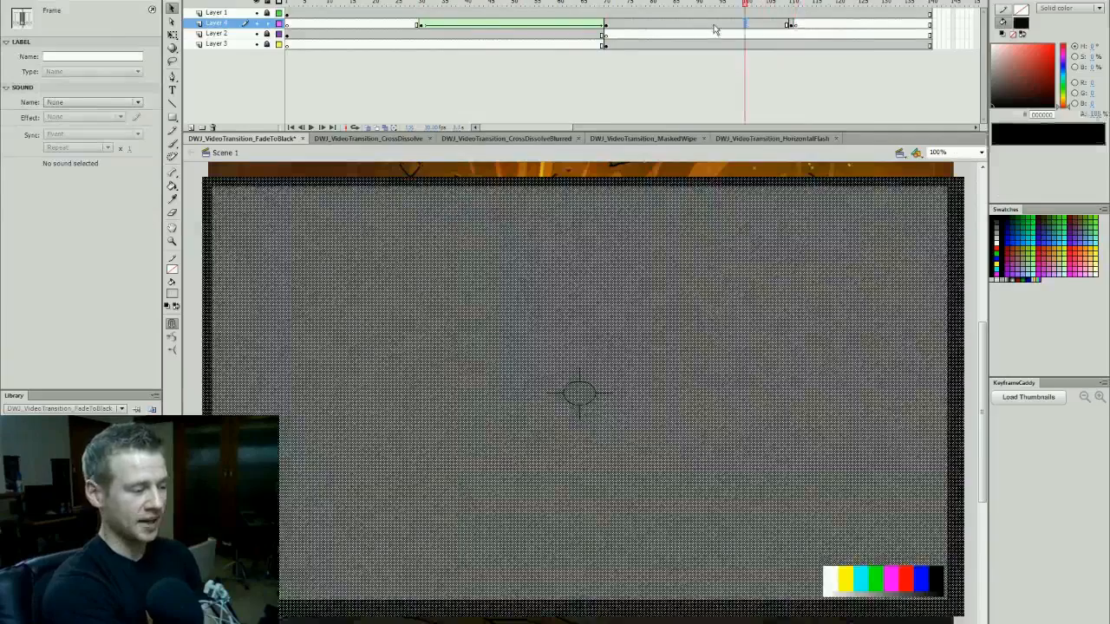
right_click(713, 25)
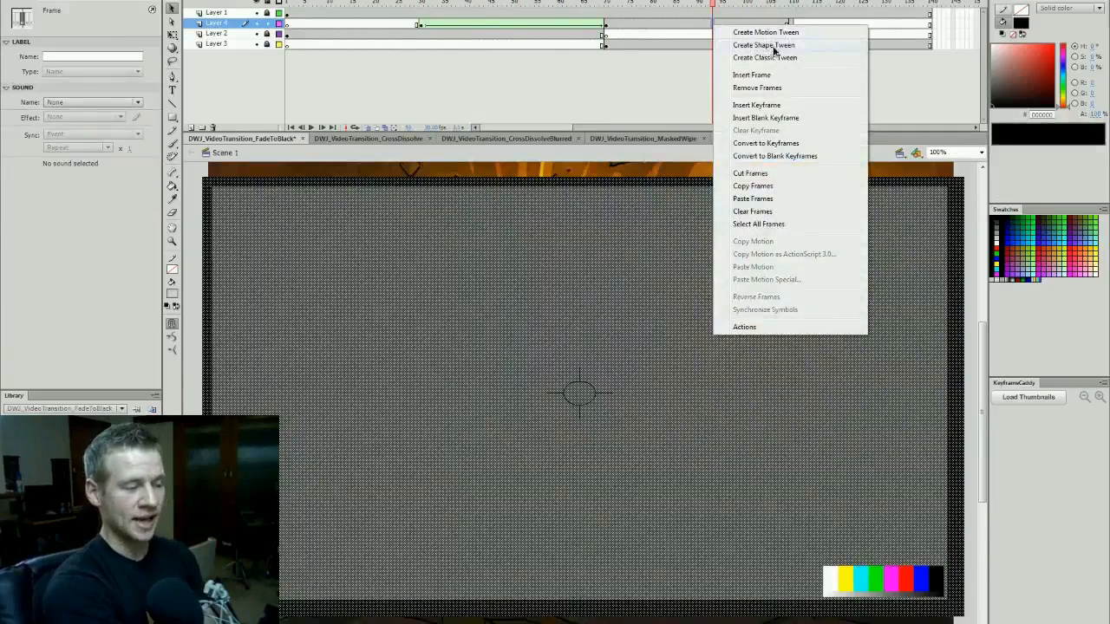
click(771, 47)
drag(639, 5, 362, 81)
click(794, 5)
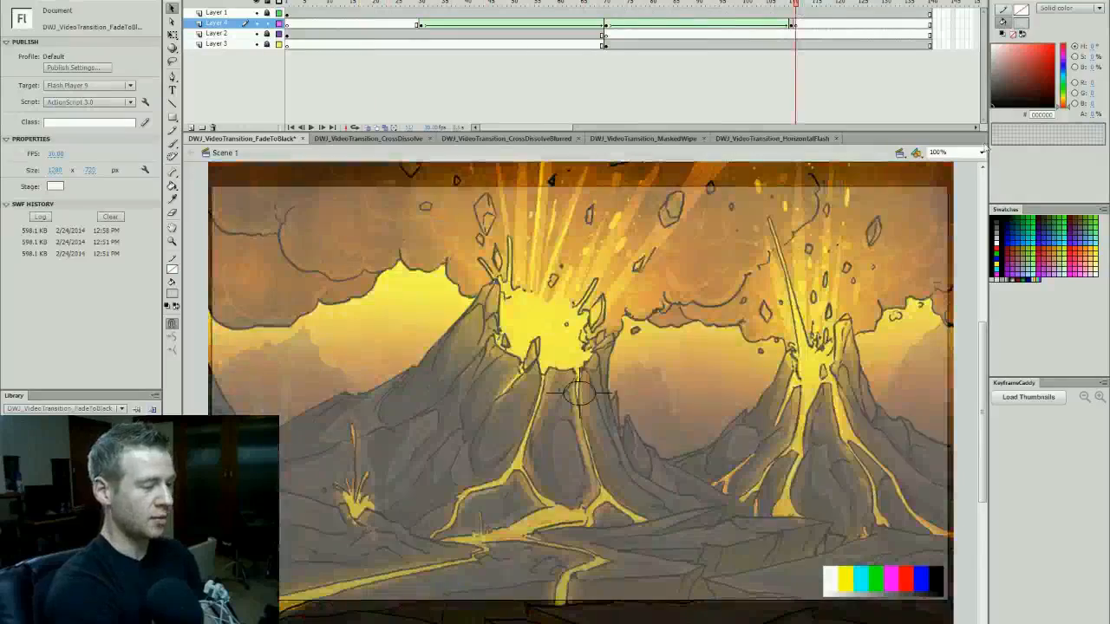
- Scrub through both halves of the fade and test the movie to review the transition
click(955, 197)
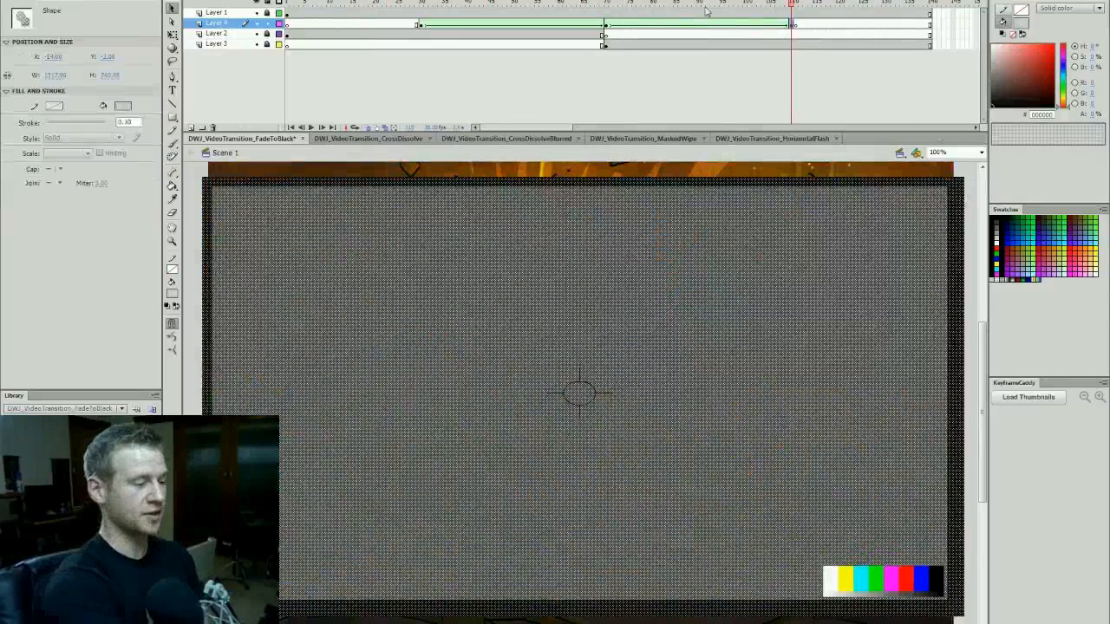
click(970, 179)
click(610, 5)
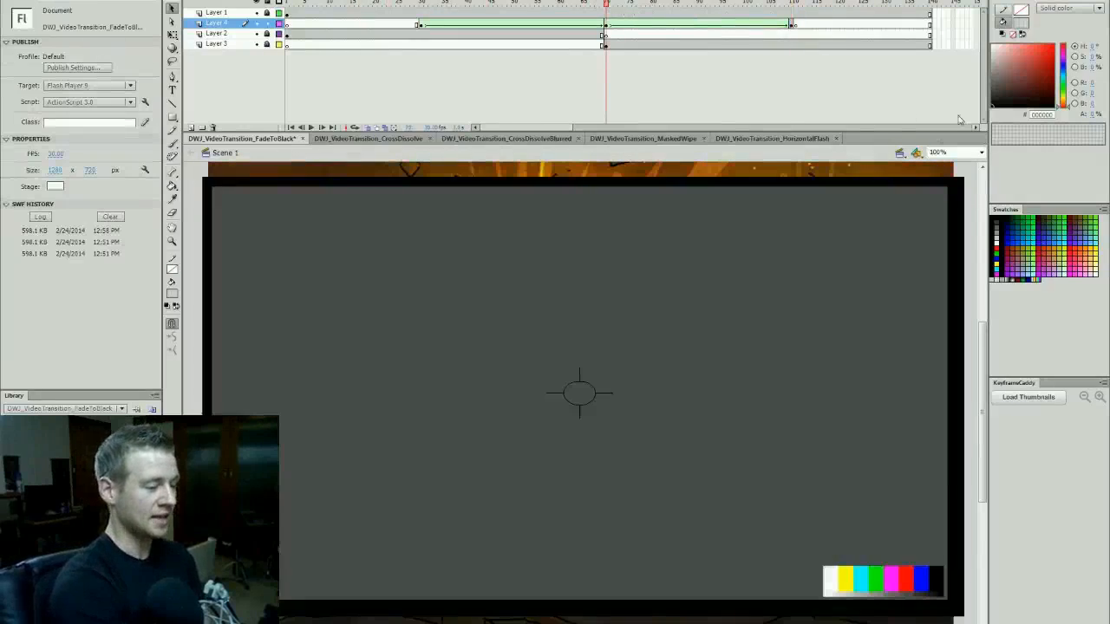
drag(591, 6, 428, 87)
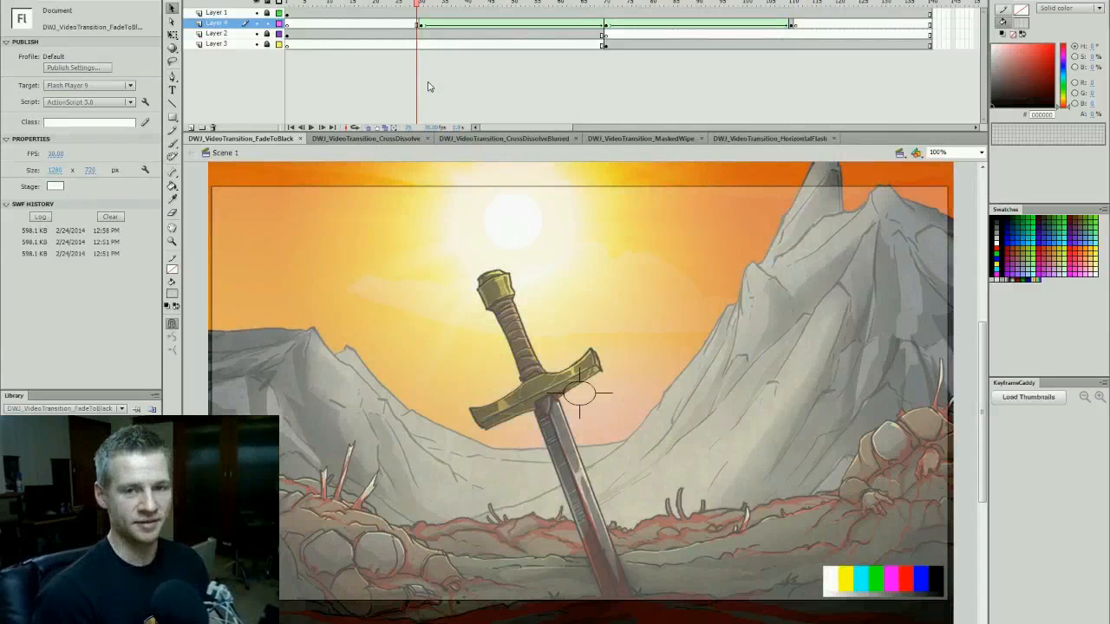
key(ctrl+Return)
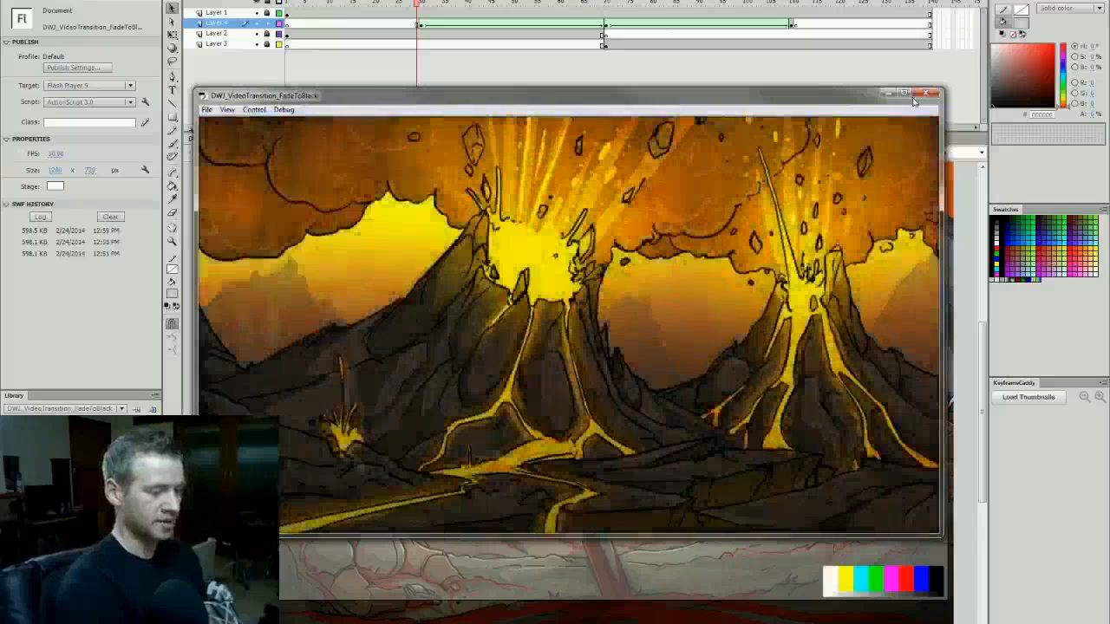
click(926, 93)
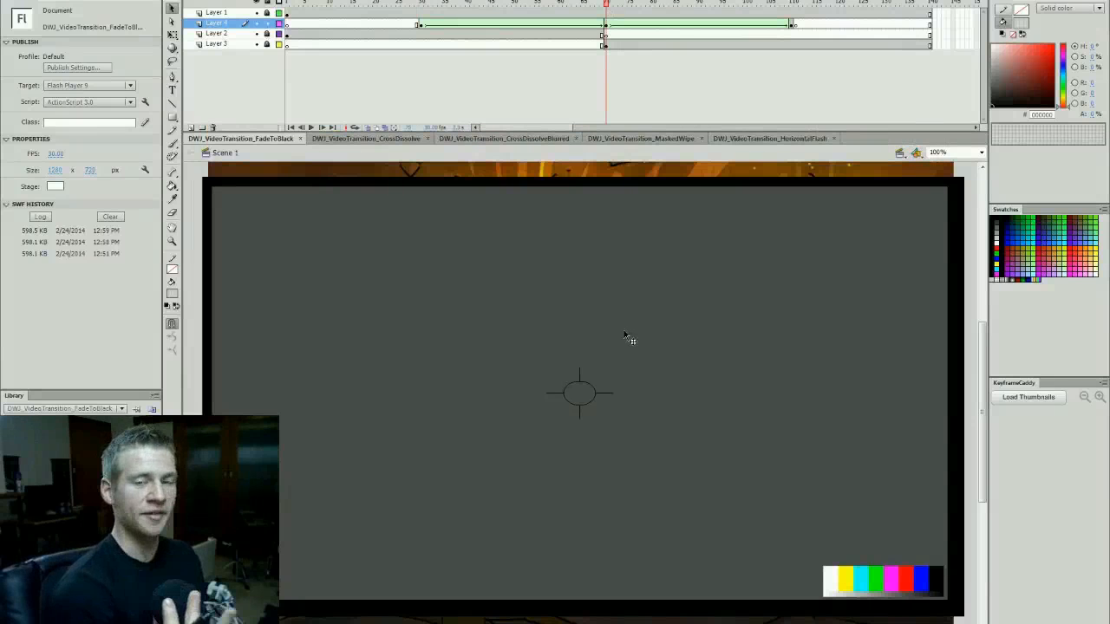
- Insert a keyframe on the rectangle's layer at frame 71 and remove the tween from the frame 70 keyframe
click(815, 5)
click(610, 21)
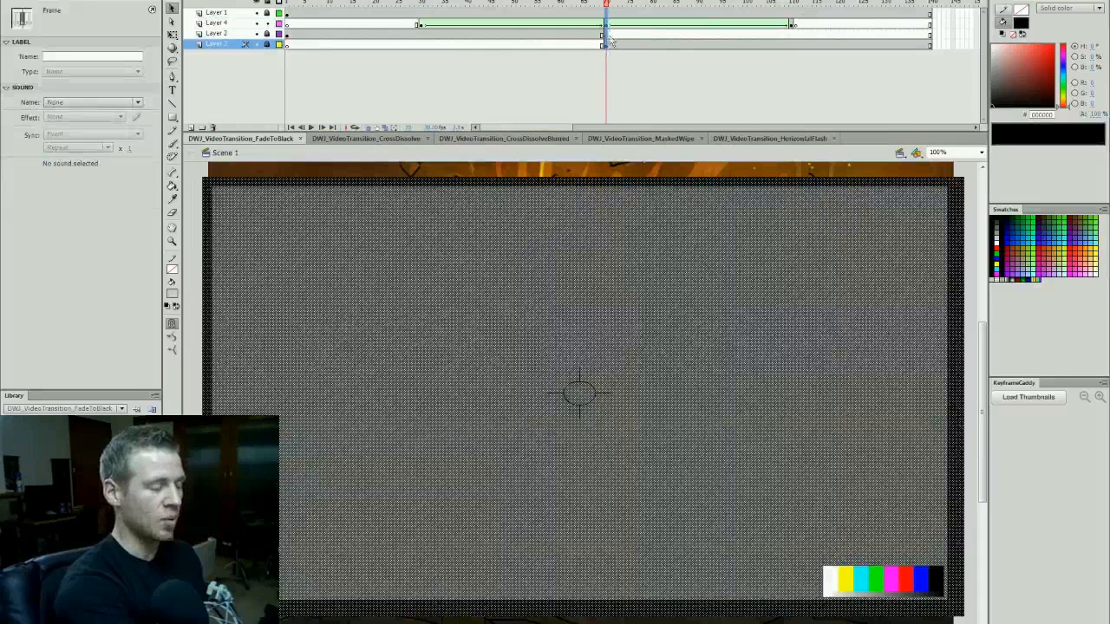
click(611, 23)
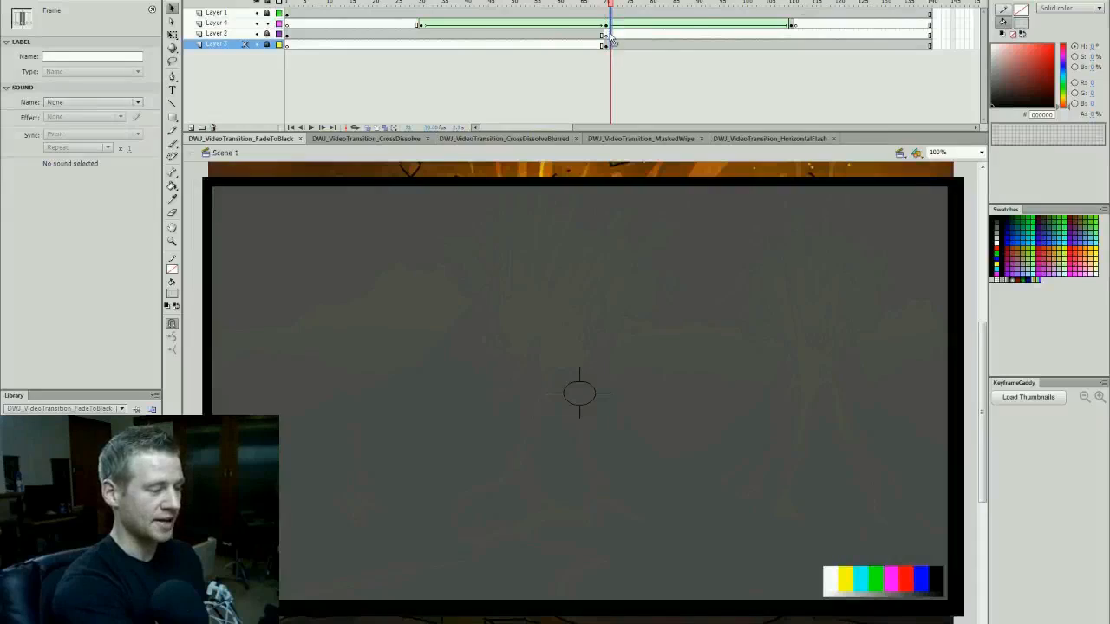
click(609, 24)
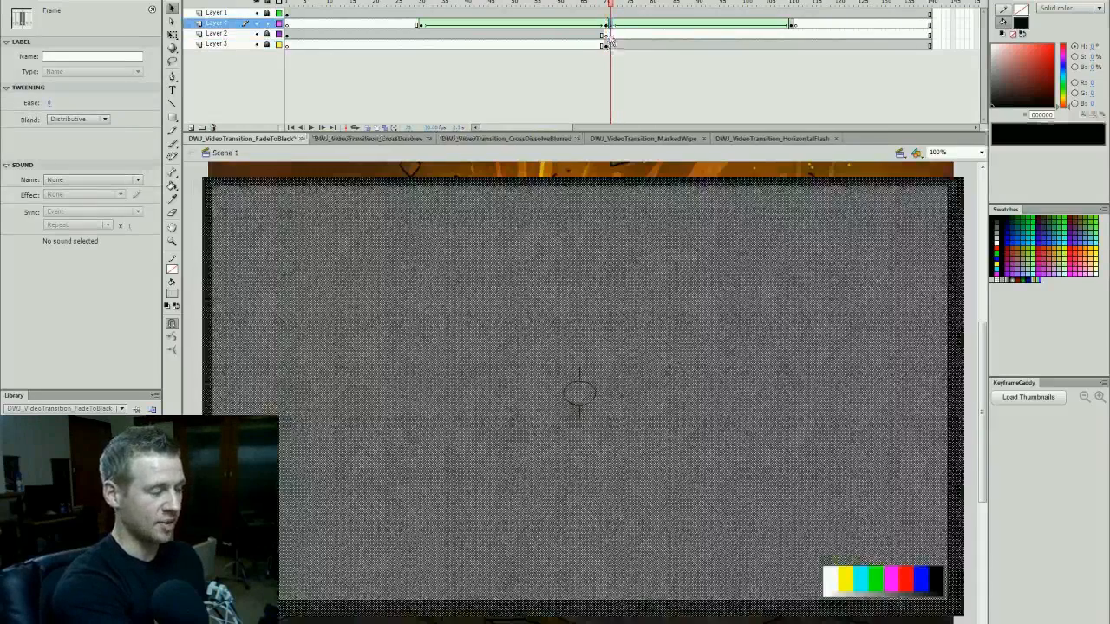
key(F6)
click(611, 27)
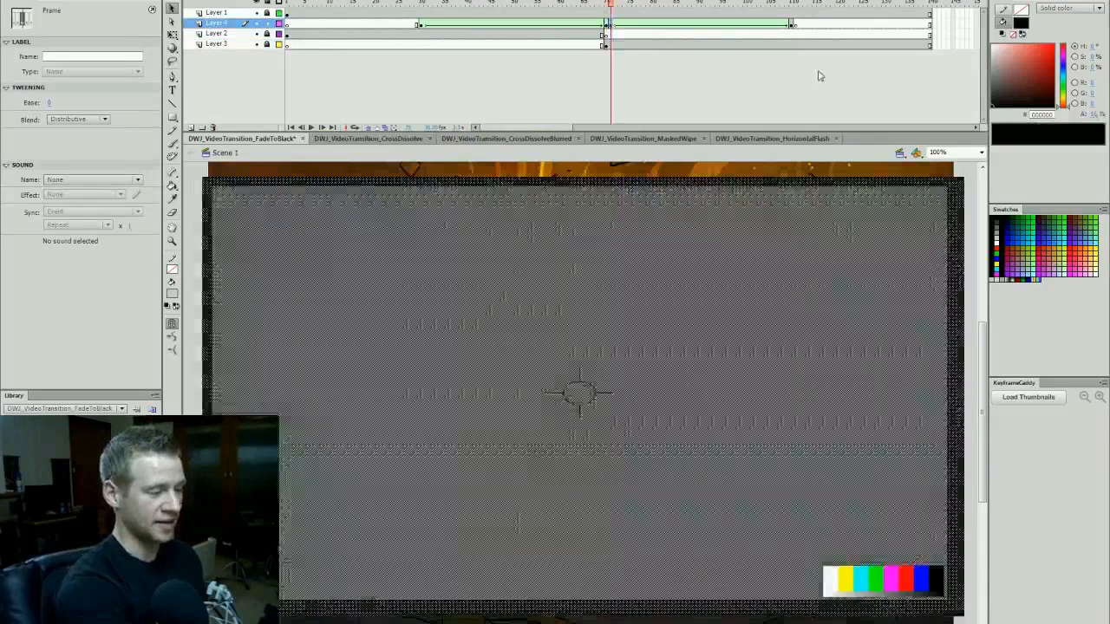
right_click(607, 25)
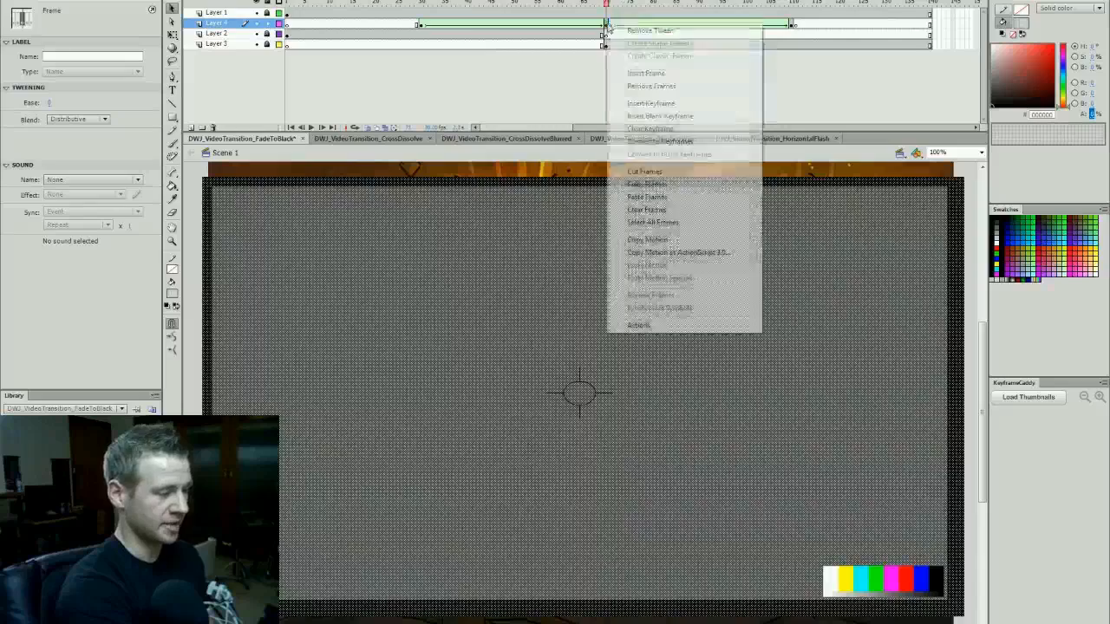
click(642, 31)
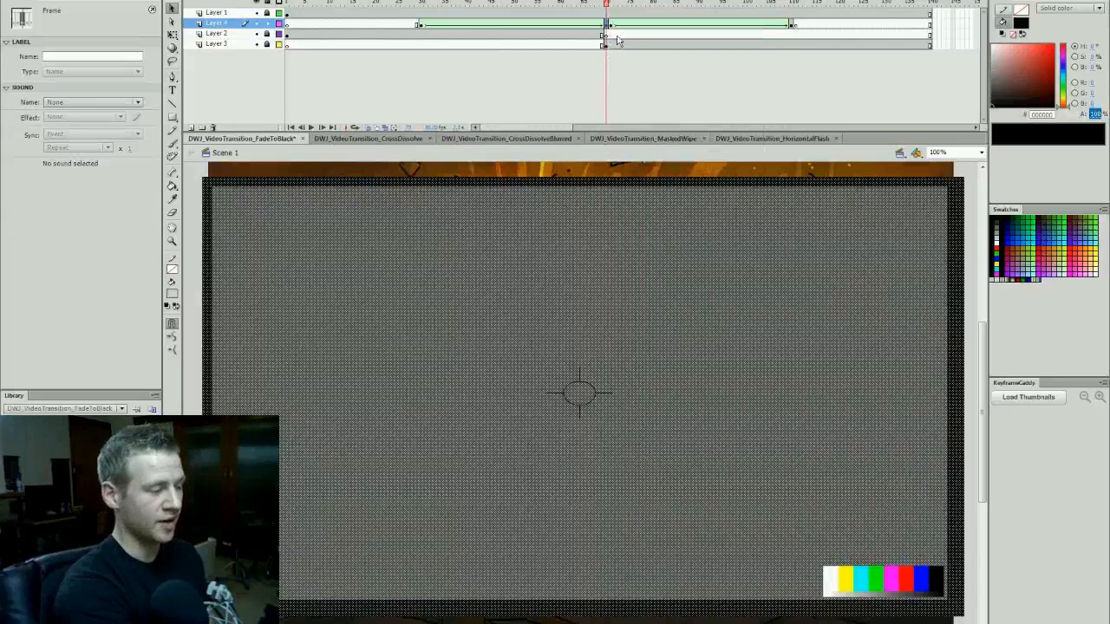
- Insert extra frames at frame 70 across all layers to lengthen the hold on black
click(619, 35)
click(607, 34)
click(607, 46)
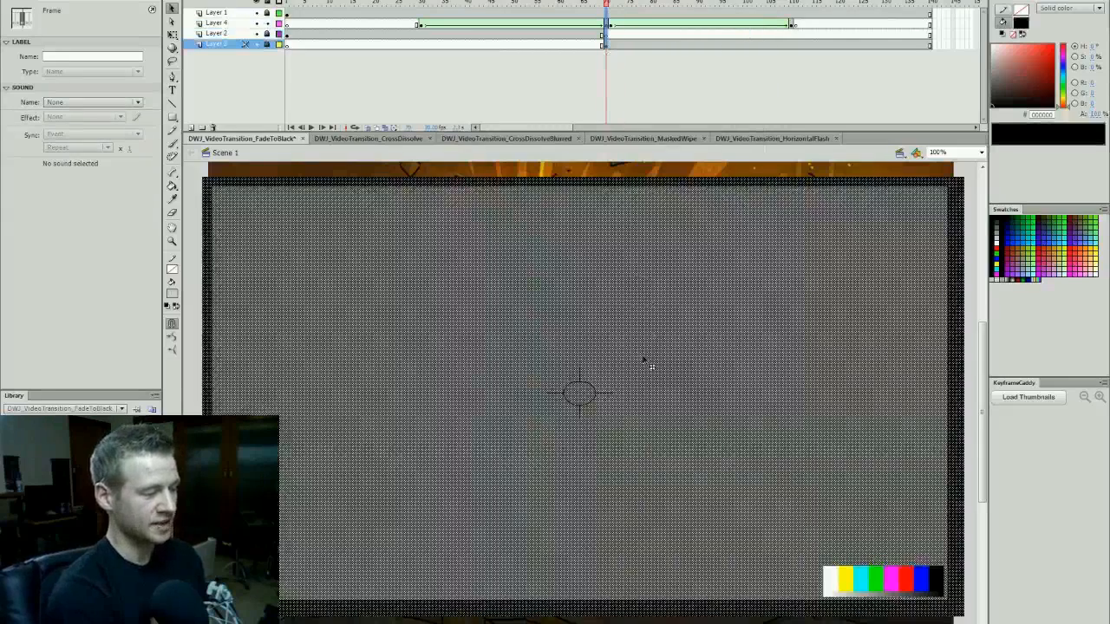
key(F5)
key(F5)
key(F5)
key(F5)
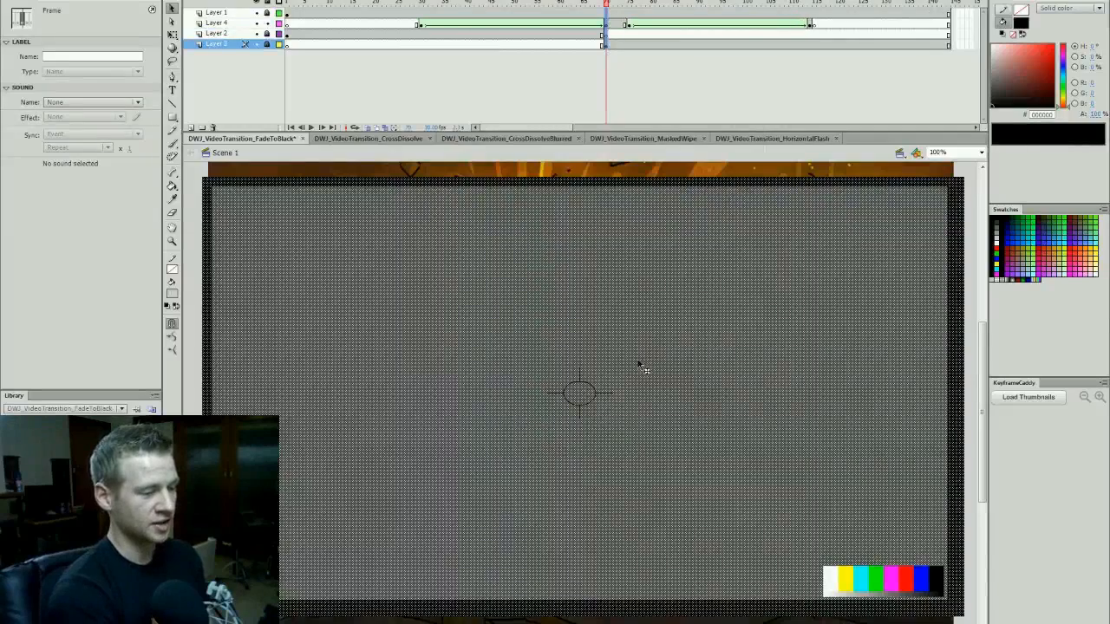
- Shift the fade-out tween to span frames 20 to 60 and move the scene-change keyframes on both scene layers to frame 60
drag(620, 6, 376, 27)
drag(523, 30, 530, 31)
drag(606, 36, 560, 45)
- Scrub back to the sword scene and test the movie with the new timing
drag(561, 4, 340, 26)
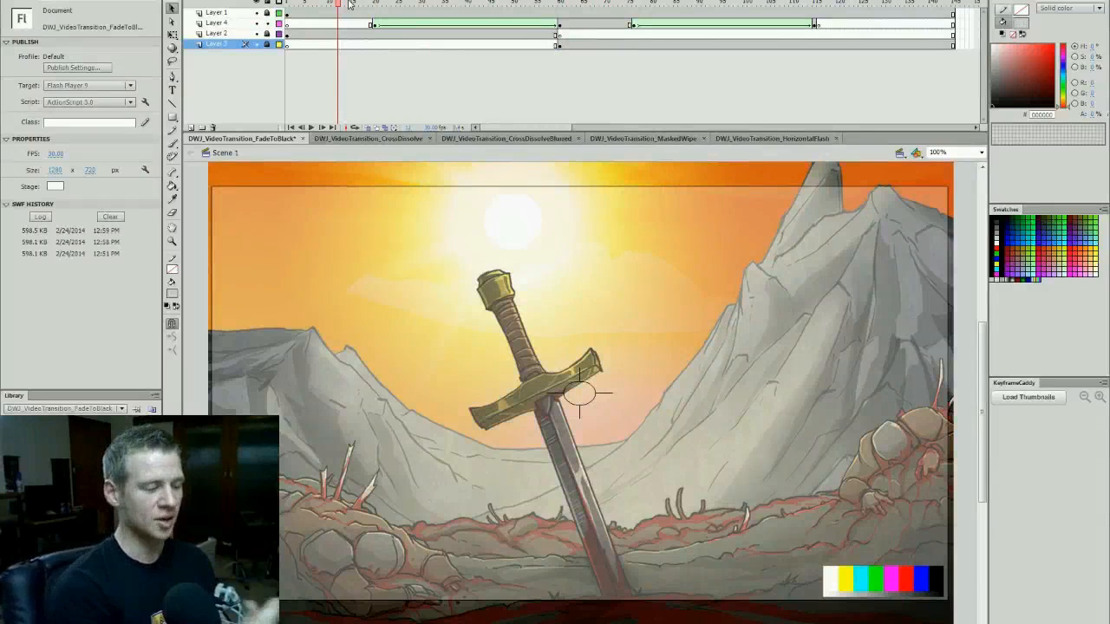
key(ctrl+Return)
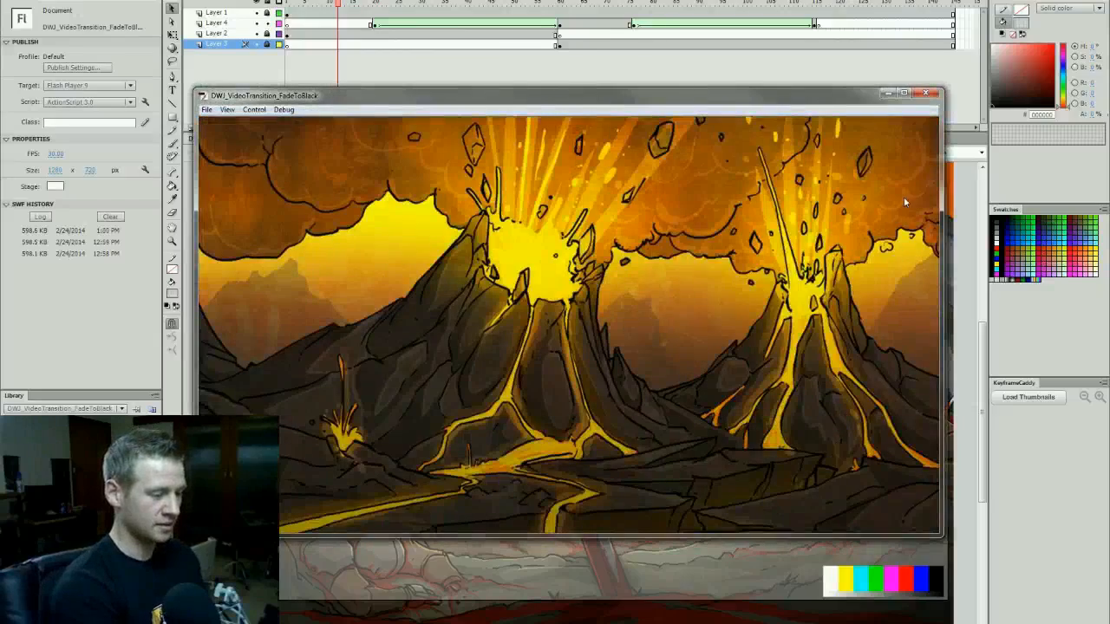
click(924, 94)
- Set the black rectangle's fill alpha to 100% on the frame 76 keyframe and test the movie
drag(564, 4, 634, 4)
click(896, 203)
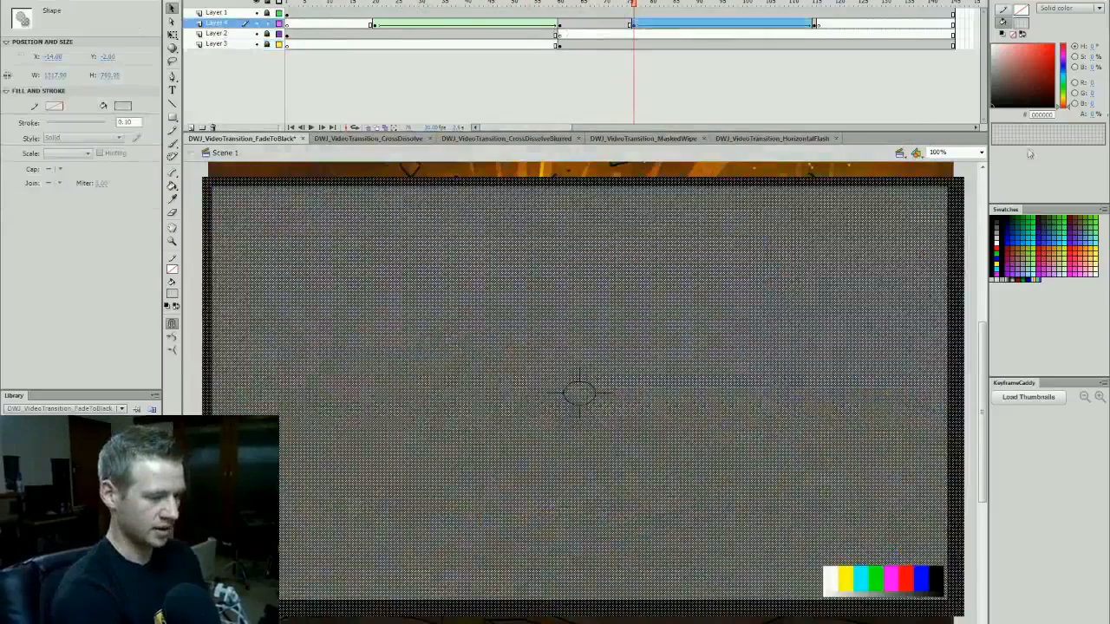
click(1093, 115)
text(100)
key(Return)
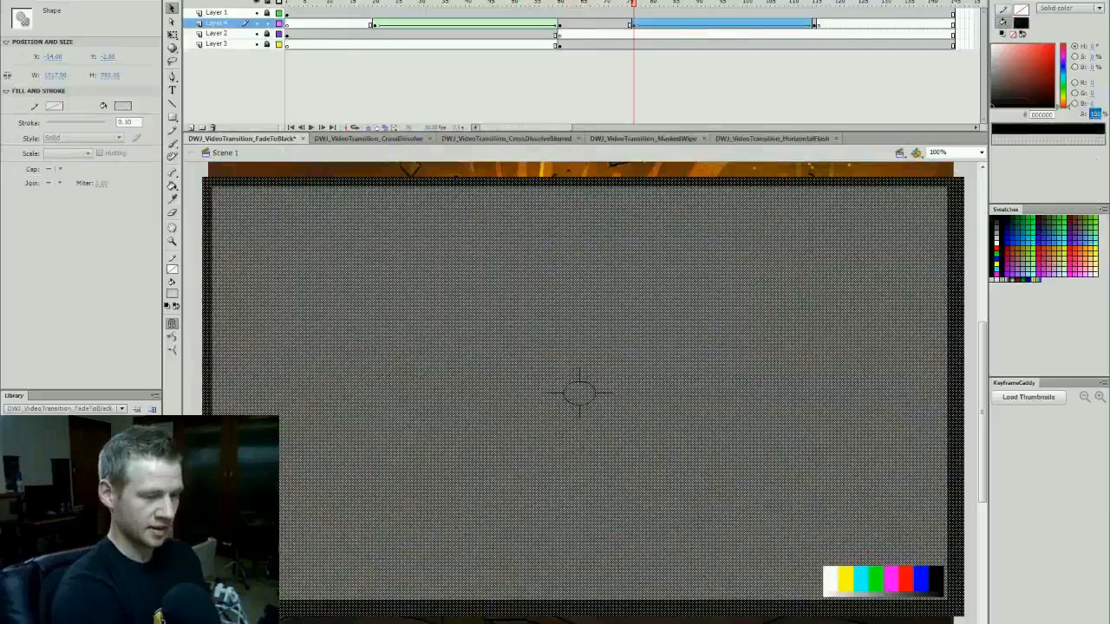
click(967, 170)
key(ctrl+Return)
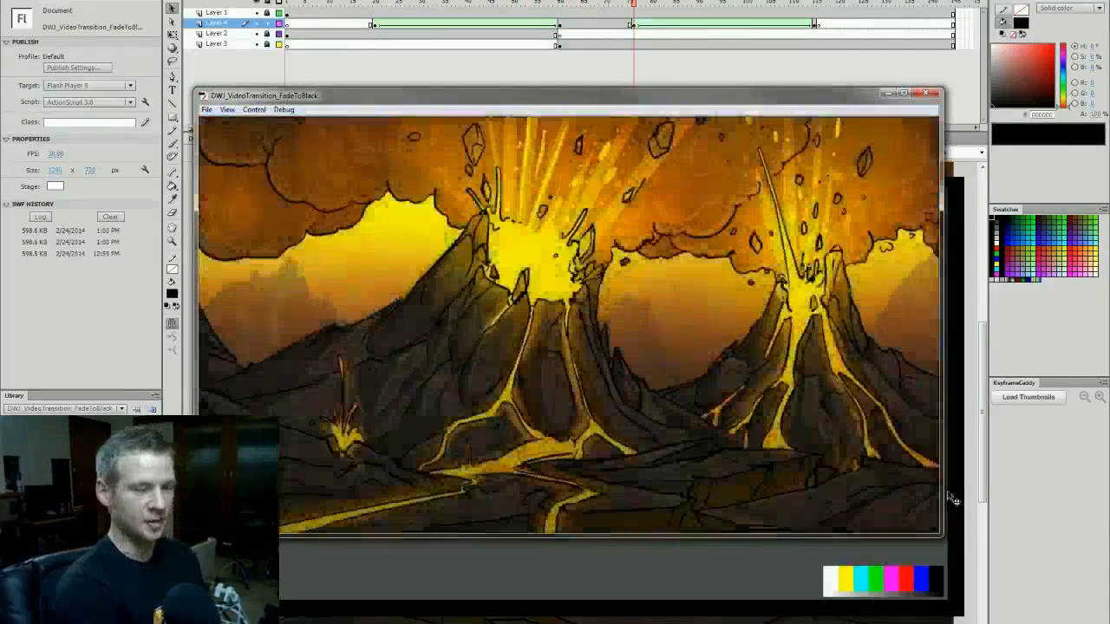
click(926, 93)
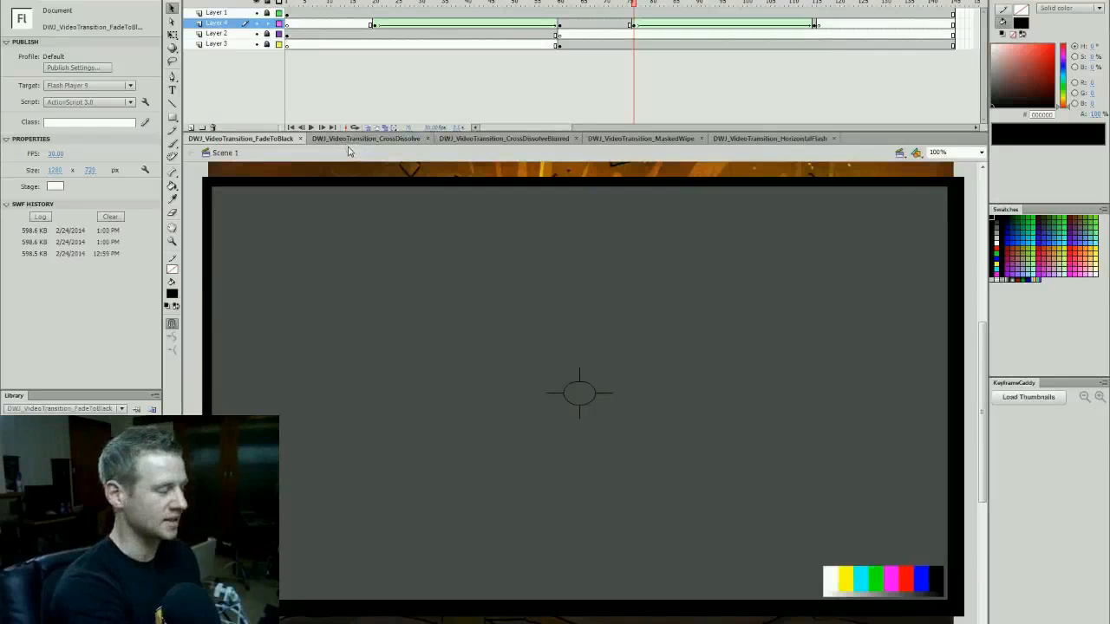
- Switch to the DWJ_VideoTransition_CrossDissolve document and scrub across the cut between the sword and volcano scenes
click(349, 139)
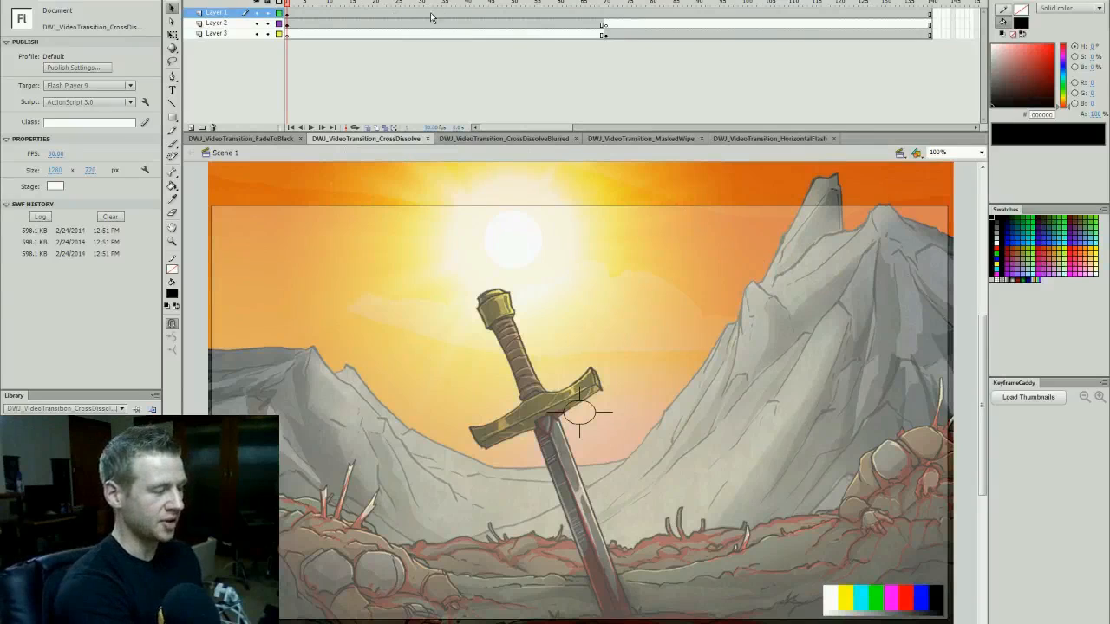
click(646, 3)
click(523, 3)
click(647, 4)
drag(561, 11, 564, 36)
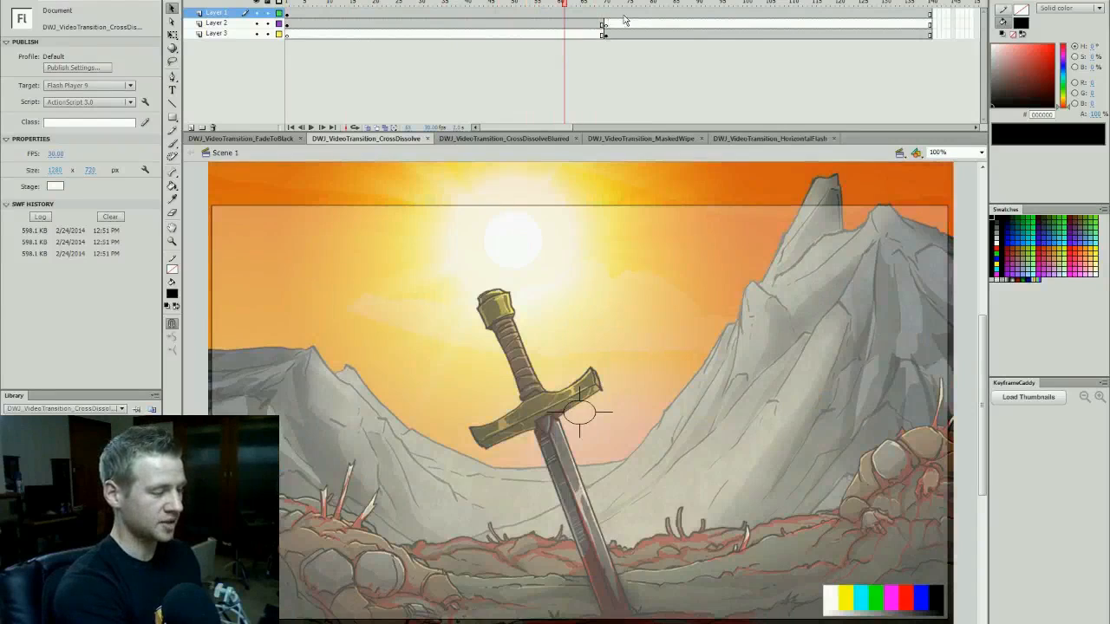
click(652, 5)
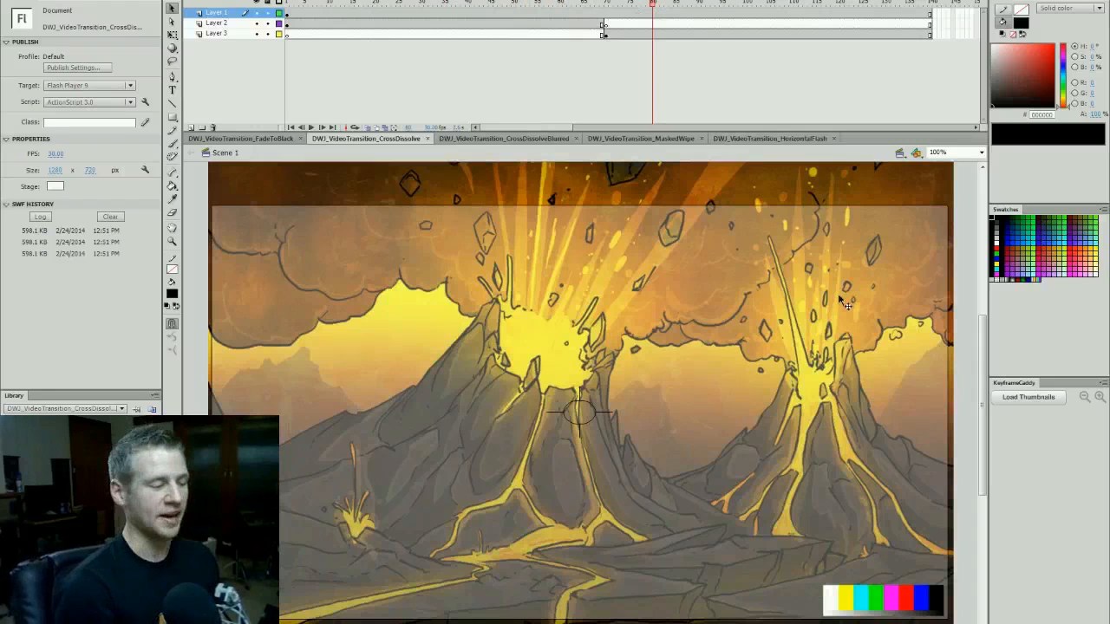
- Overlap the scenes by moving Layer 2's blank keyframe to frame 100 and Layer 3's volcano keyframe to frame 30
click(606, 25)
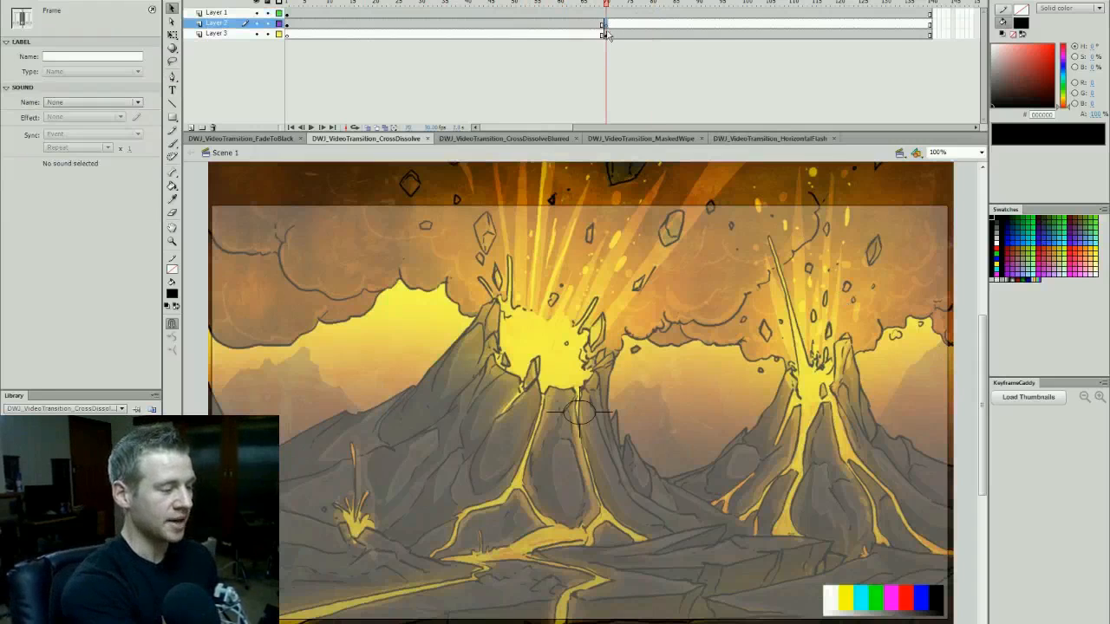
drag(646, 28, 743, 25)
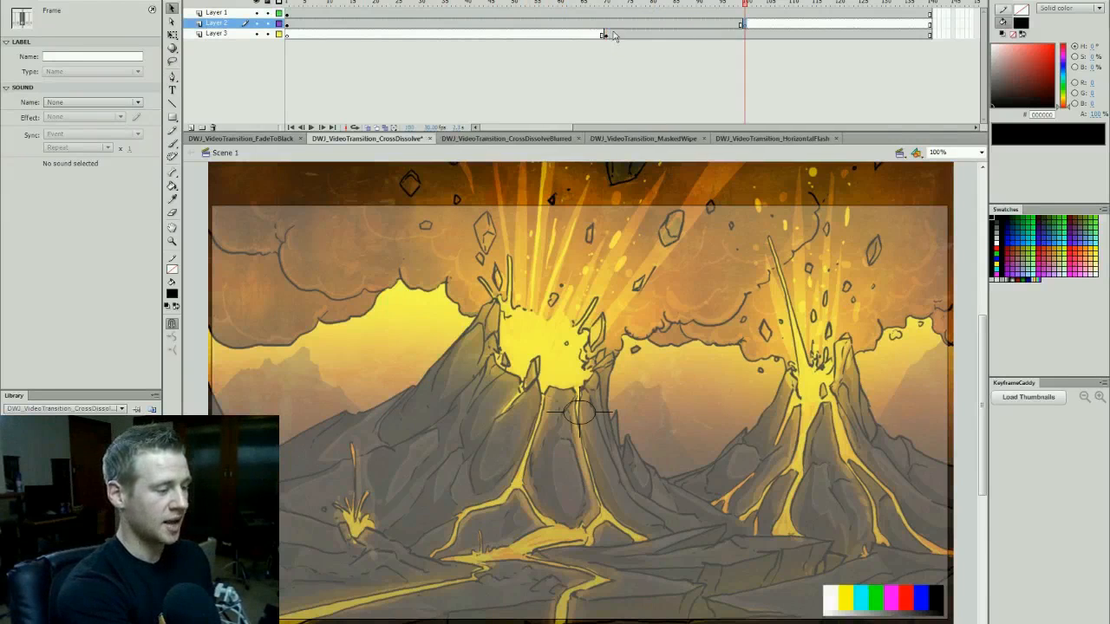
click(607, 35)
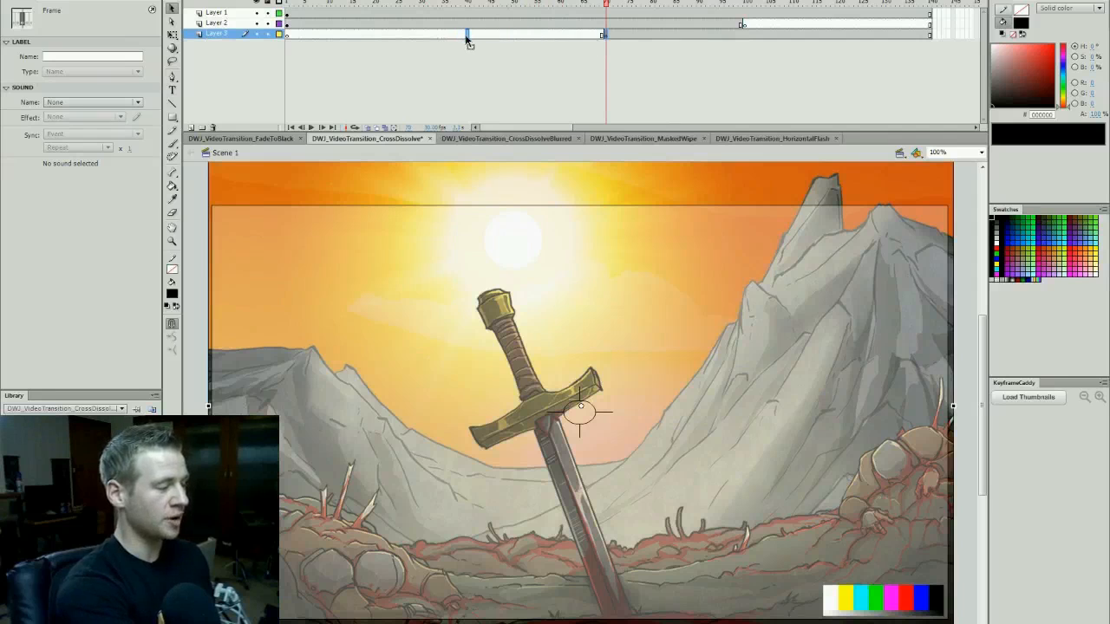
drag(464, 36, 423, 37)
key(comma)
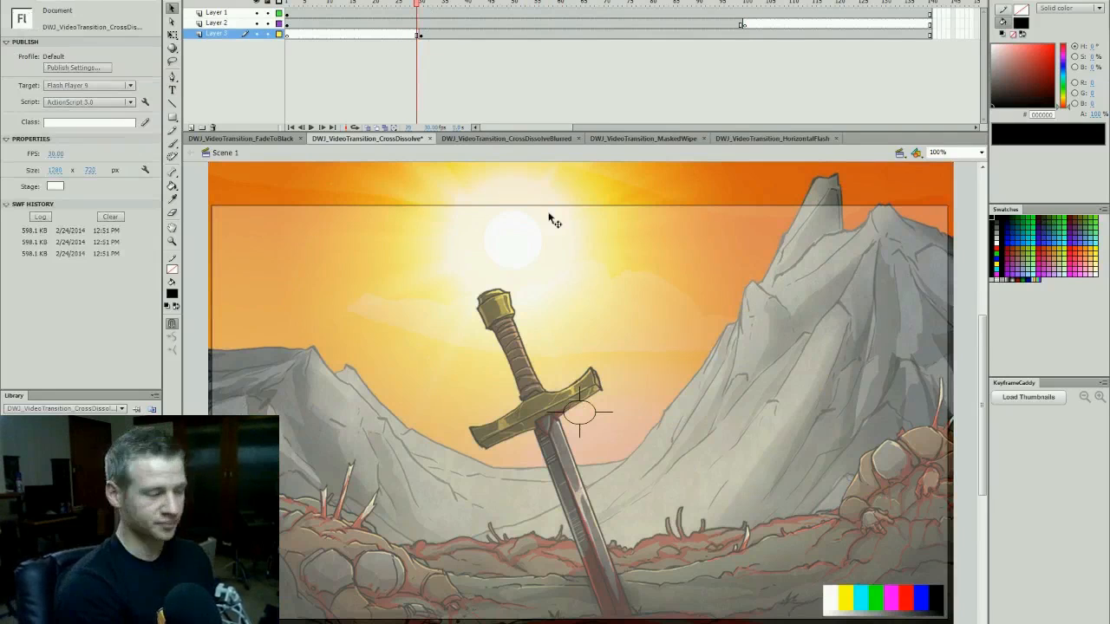
- Insert keyframes for the sword scene on Layer 2 at frames 30 and 100, with the blank keyframe at frame 101
click(422, 24)
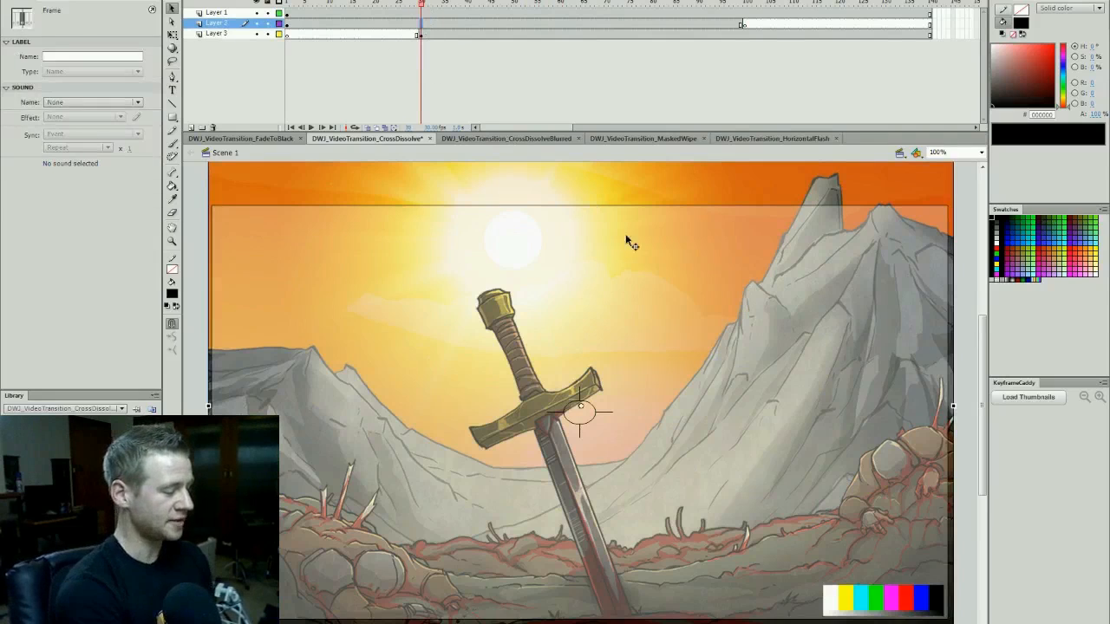
click(543, 191)
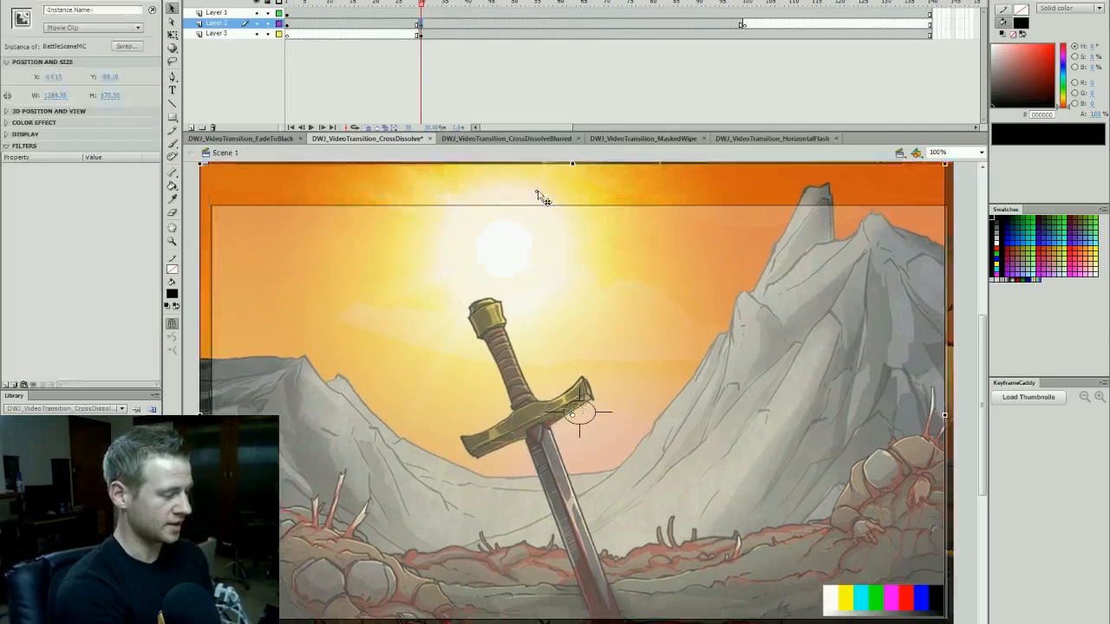
click(741, 25)
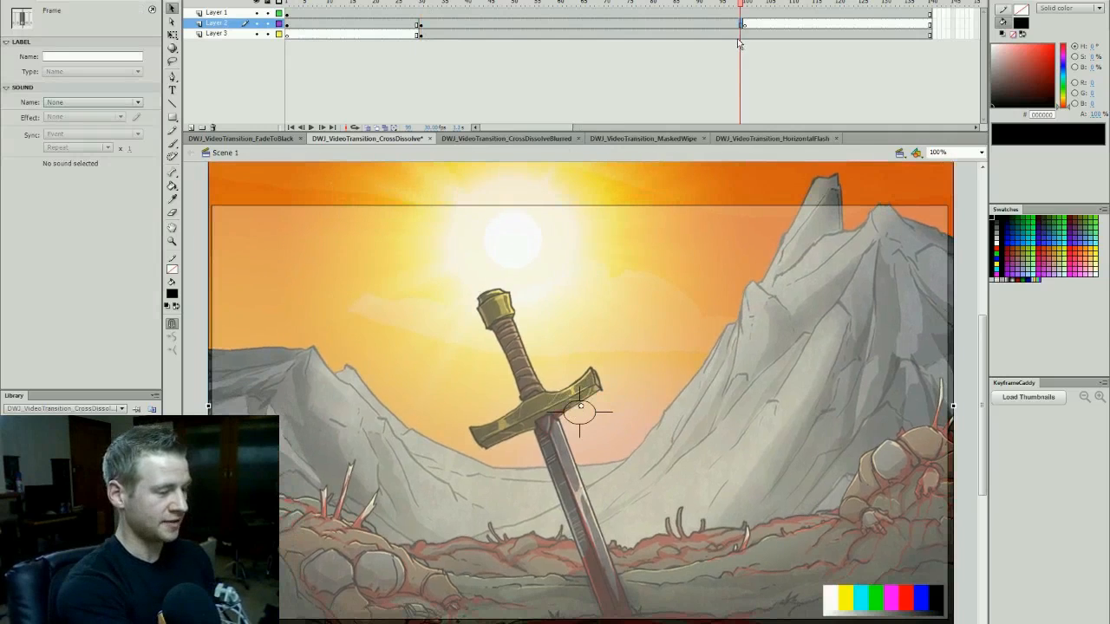
click(745, 25)
drag(741, 25, 745, 26)
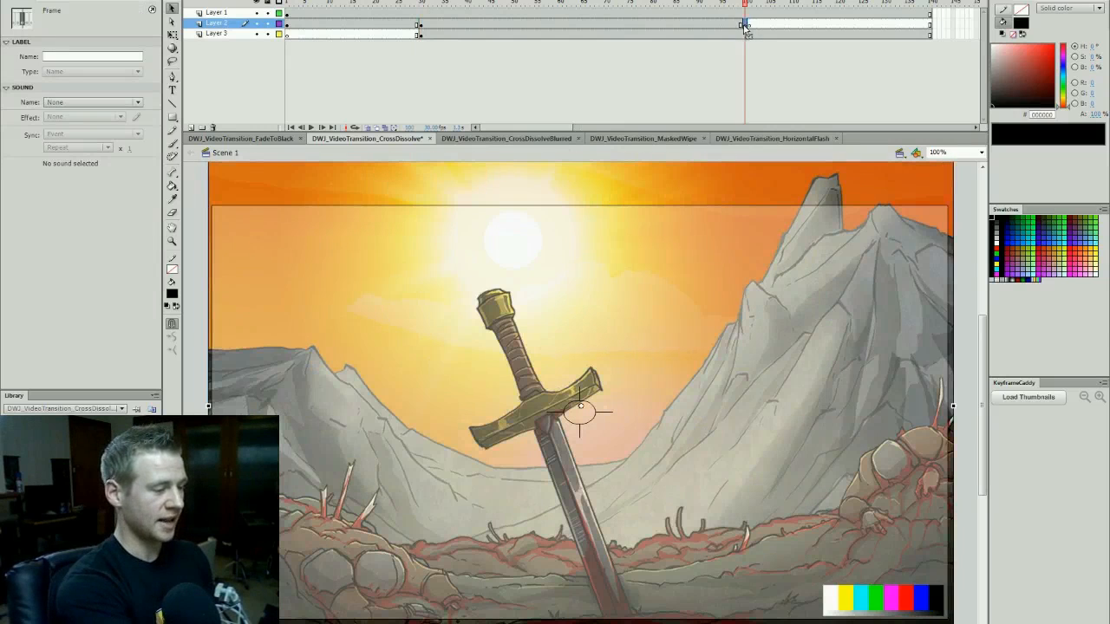
- Apply an Alpha color effect to the sword scene instance at frame 100 and make it fully transparent
click(726, 183)
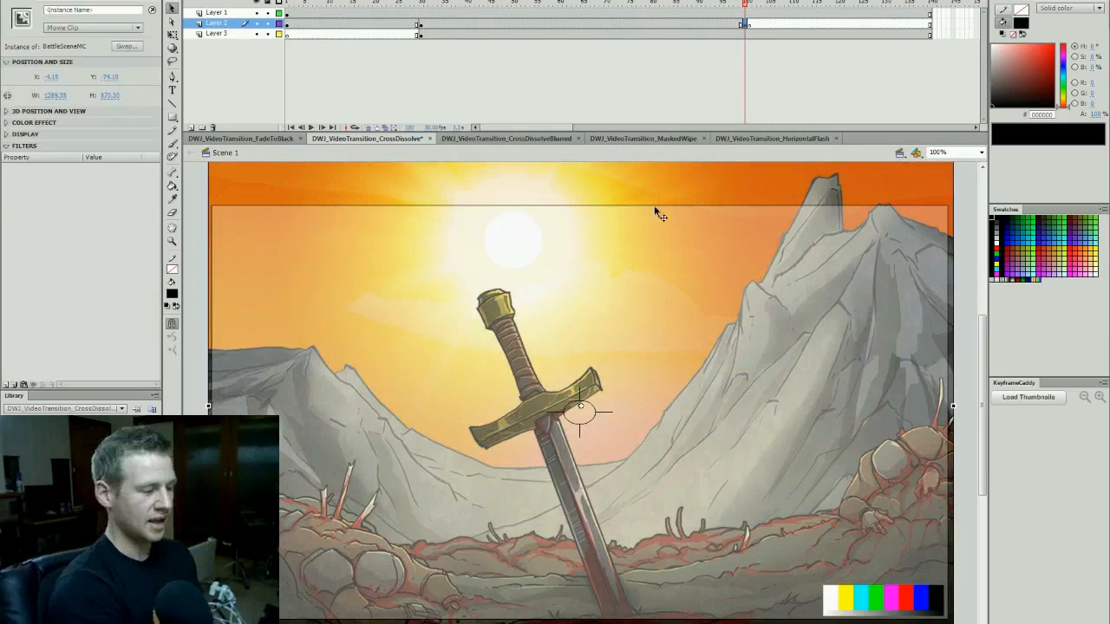
click(34, 122)
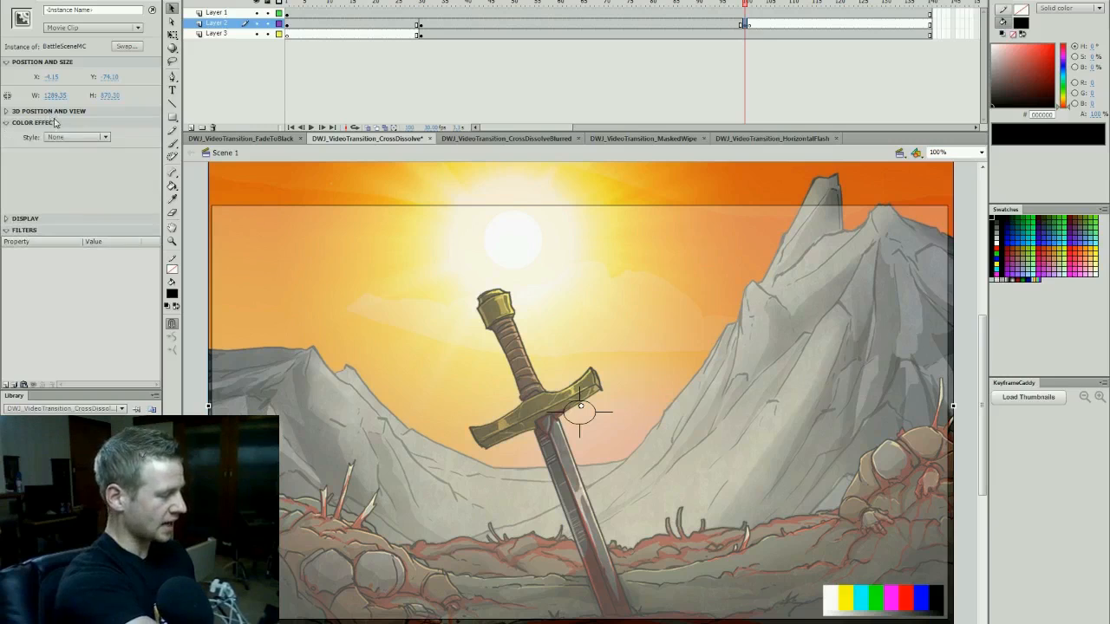
click(103, 138)
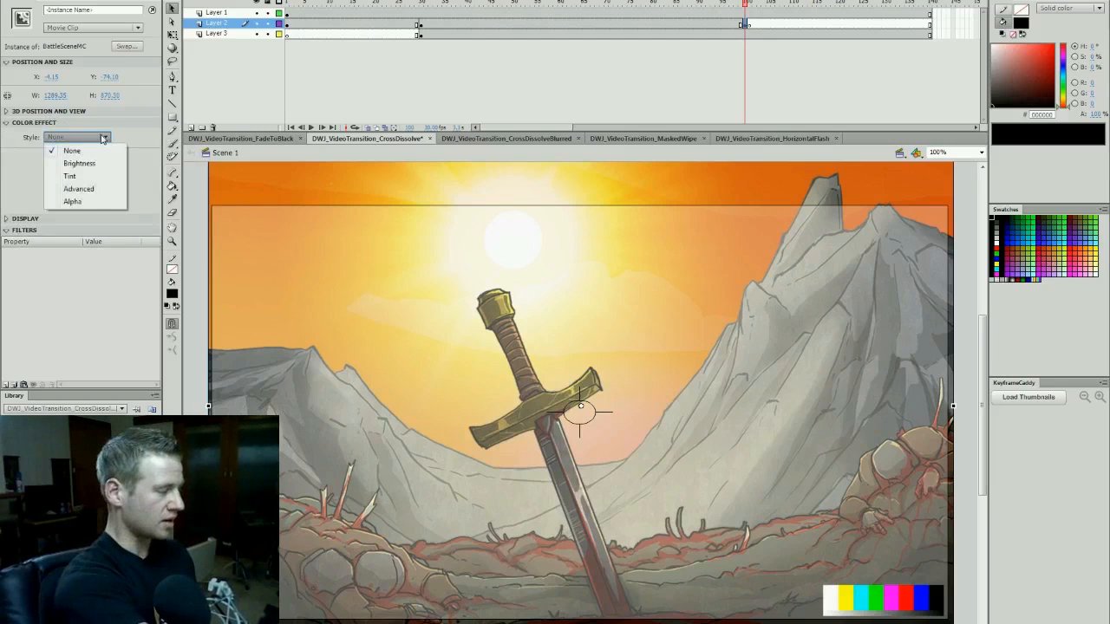
click(72, 202)
drag(108, 158, 47, 156)
click(745, 24)
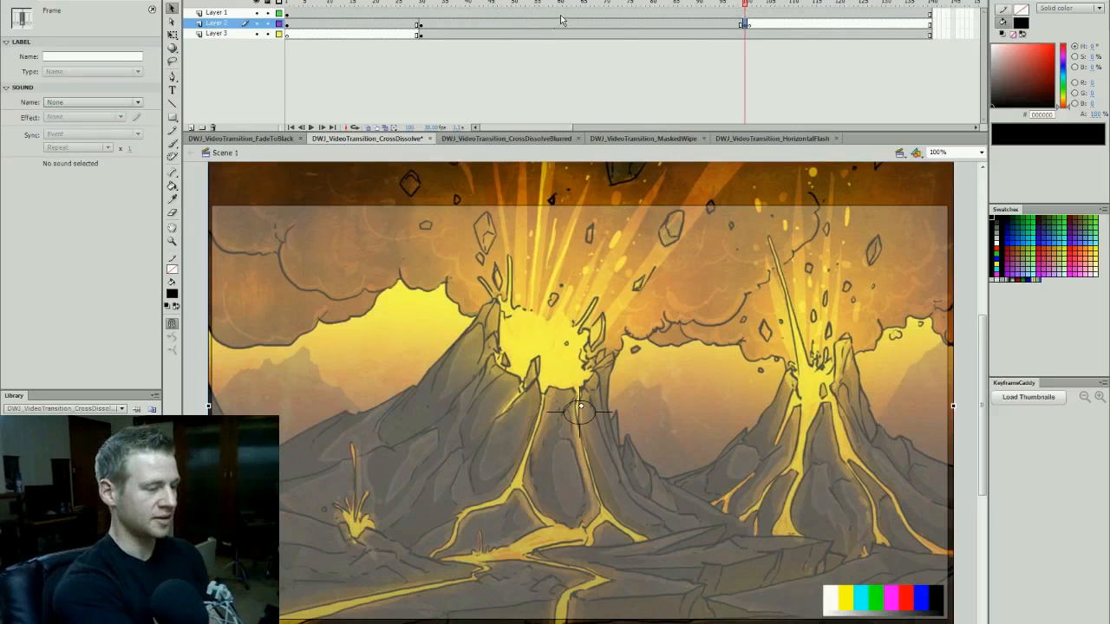
- Create a classic tween on Layer 2 between frames 30 and 100 and play back the cross dissolve
right_click(628, 25)
click(698, 54)
click(424, 5)
drag(424, 7, 399, 6)
key(Return)
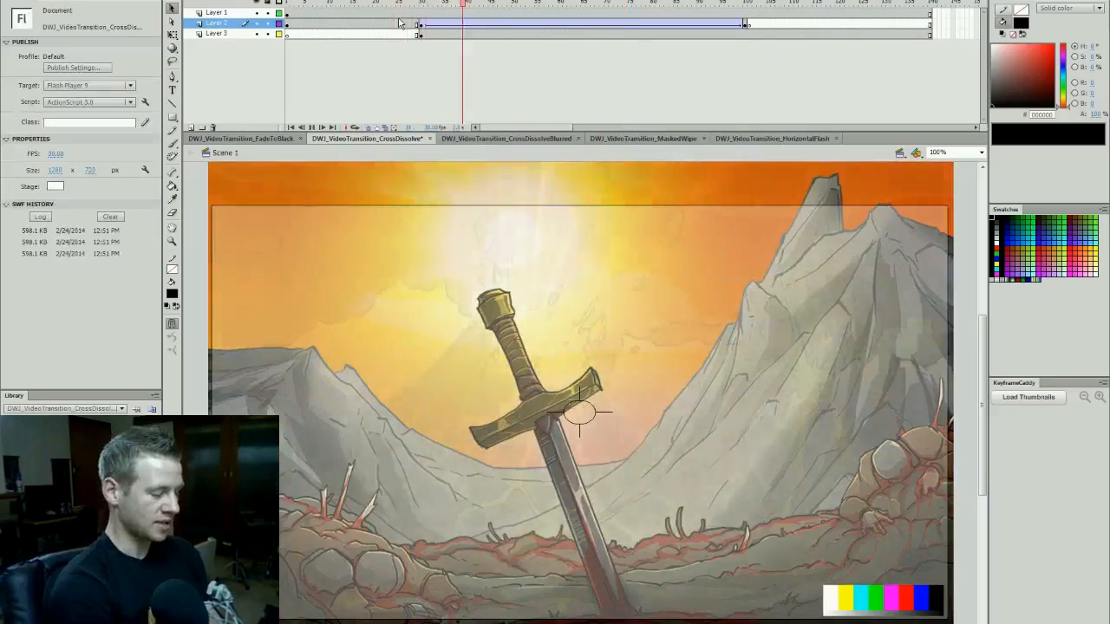
- Play back the cross dissolve on the timeline and preview it as a test movie
key(Return)
key(ctrl+Return)
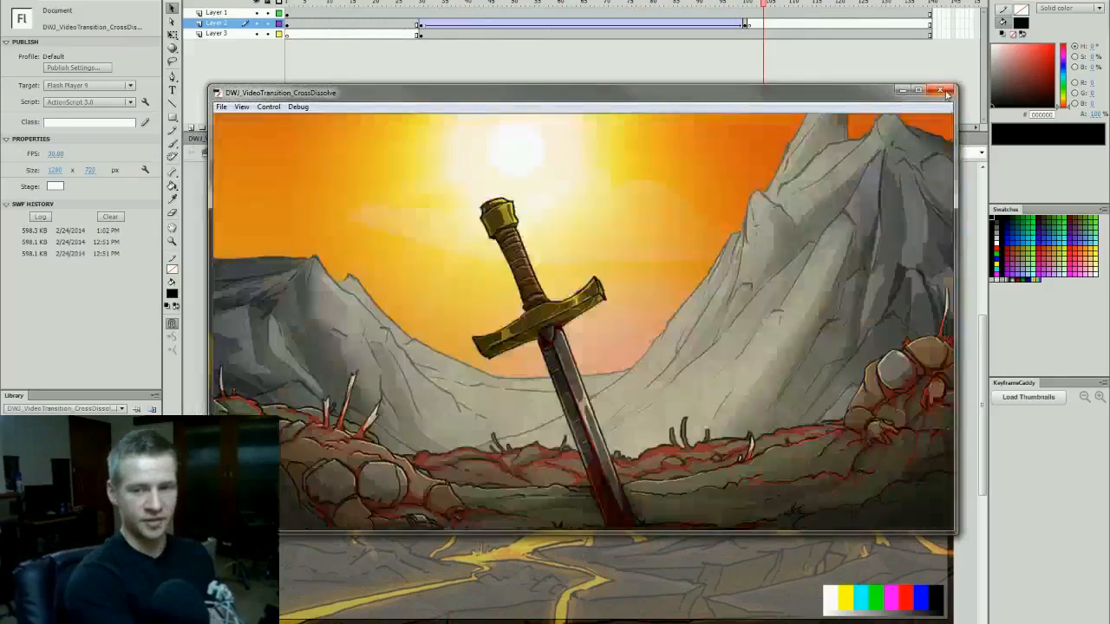
click(412, 5)
key(Return)
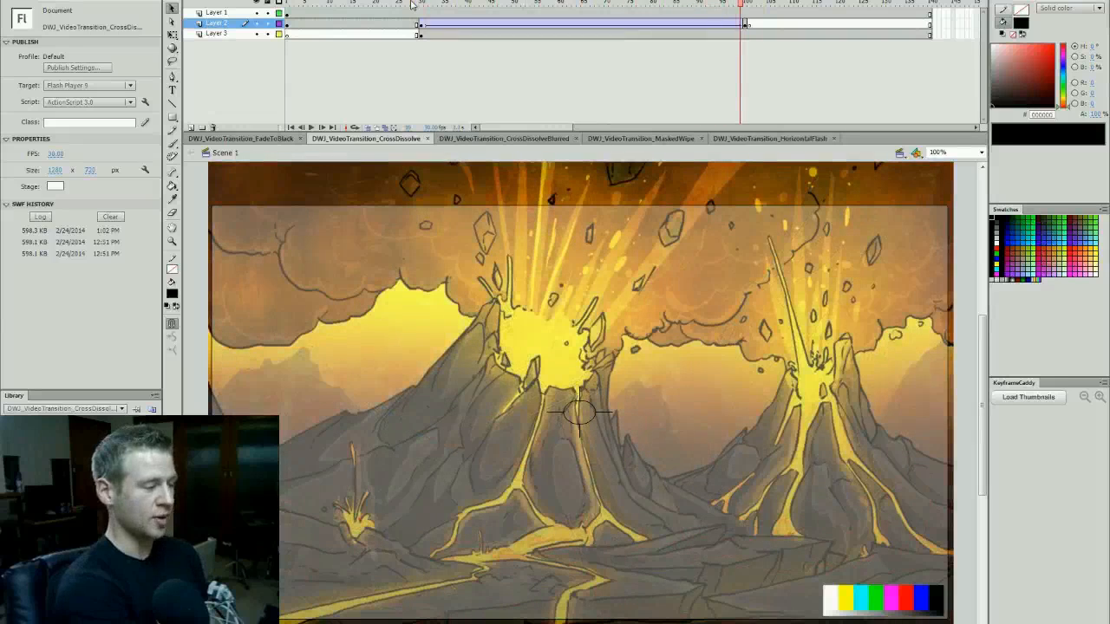
- Add a camera keyframe on Layer 1 at frame 140, then shift the camera upward at frame 1 and downward at frame 140
click(422, 12)
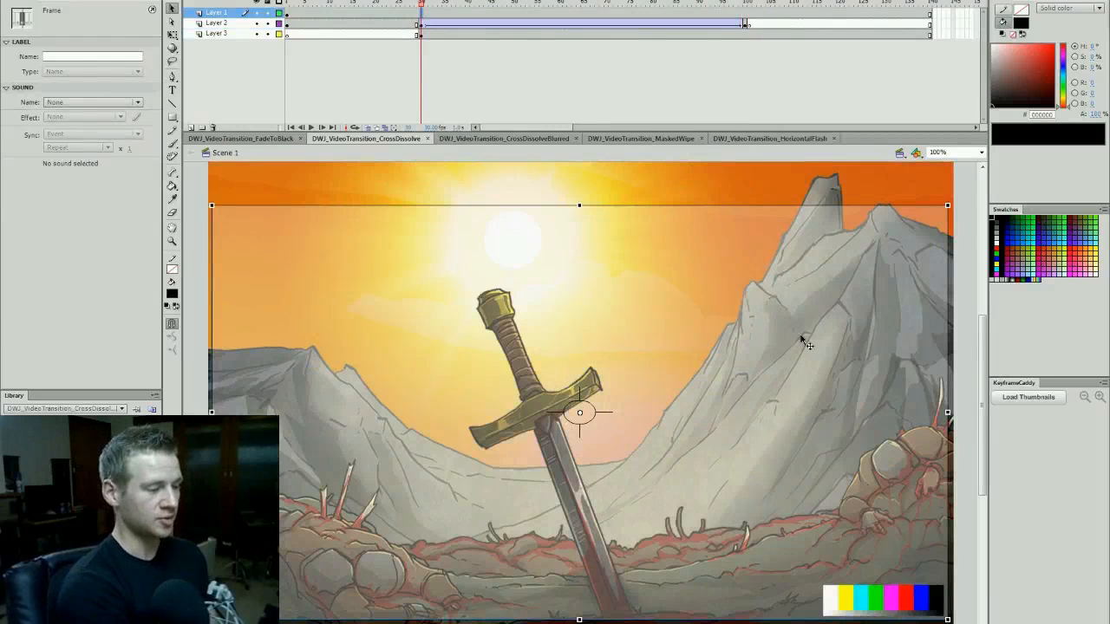
click(929, 13)
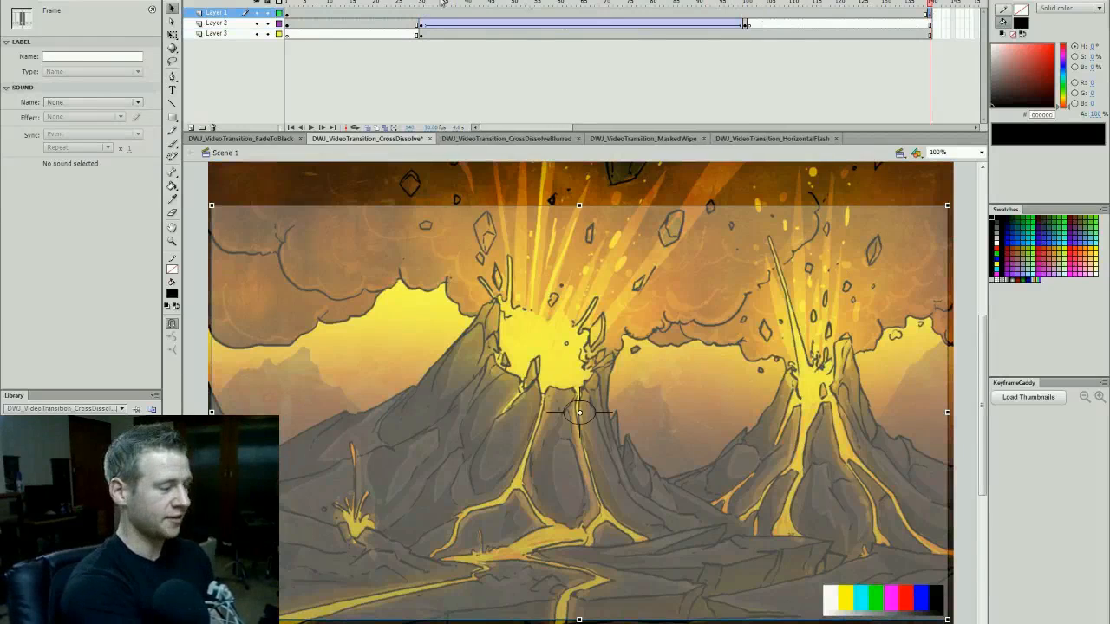
click(292, 12)
drag(805, 300, 807, 260)
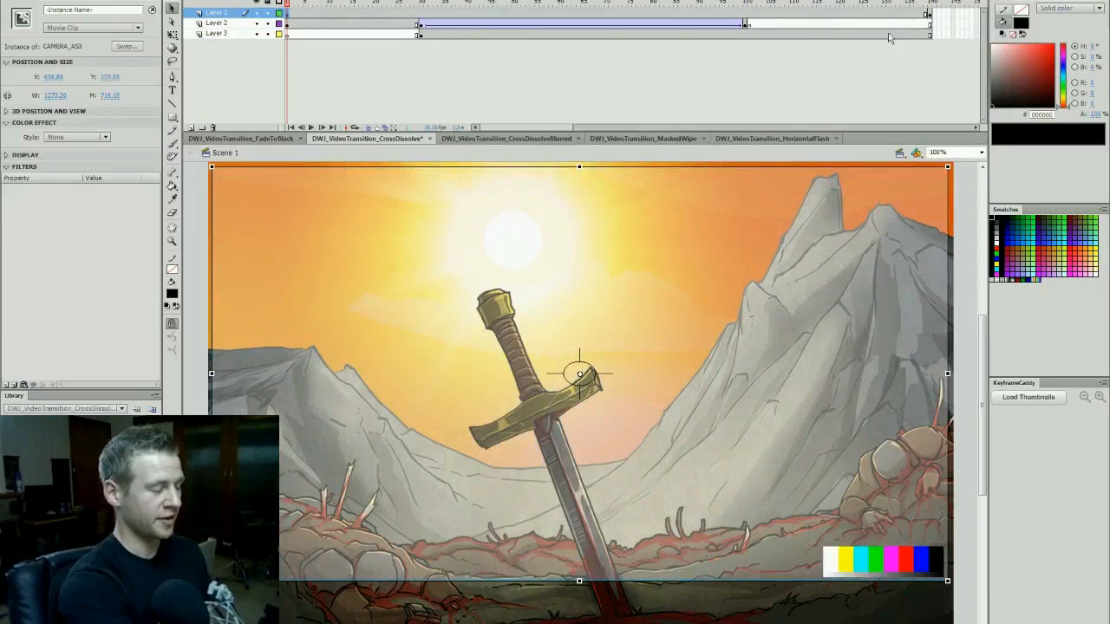
click(929, 14)
drag(822, 297, 825, 321)
- Create a classic tween on Layer 1 for the camera move and preview the result as a test movie
right_click(559, 15)
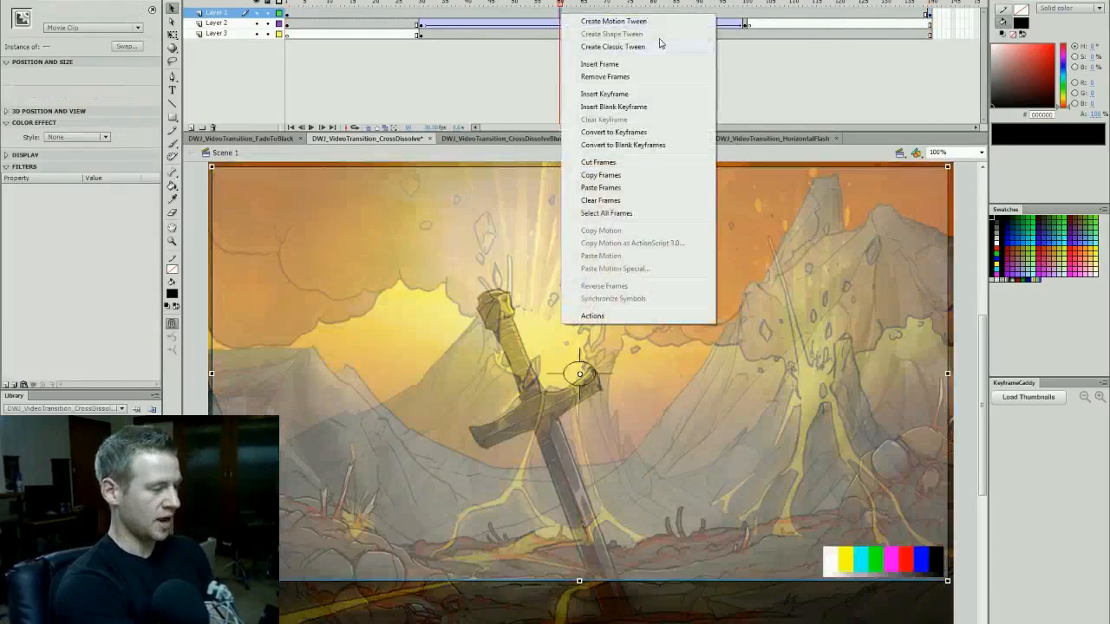
click(636, 48)
drag(561, 5, 280, 88)
key(Return)
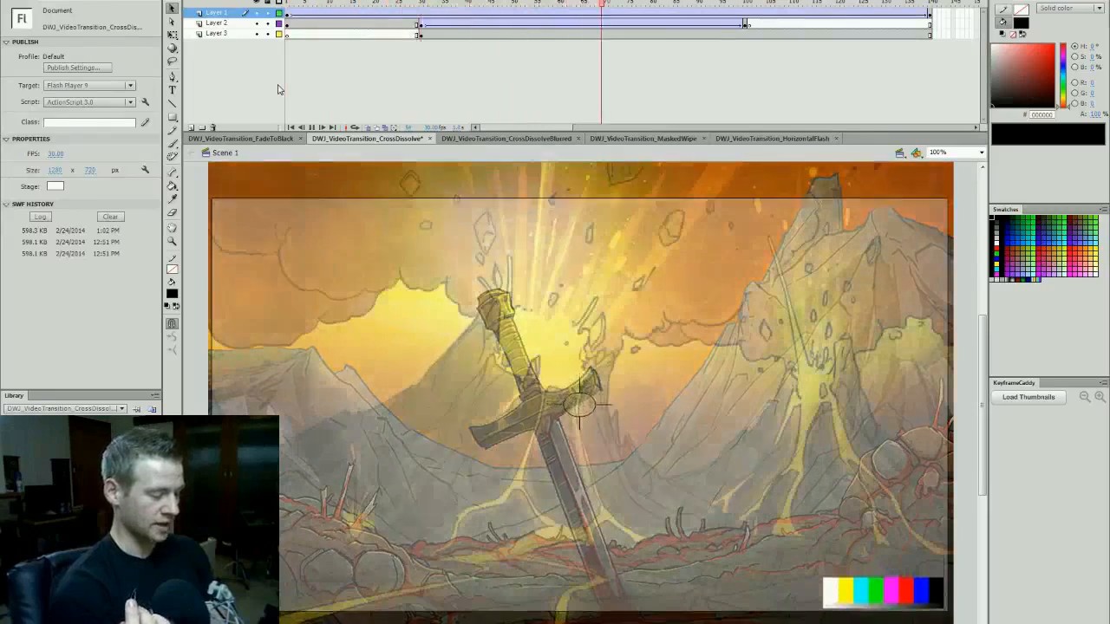
key(ctrl+Return)
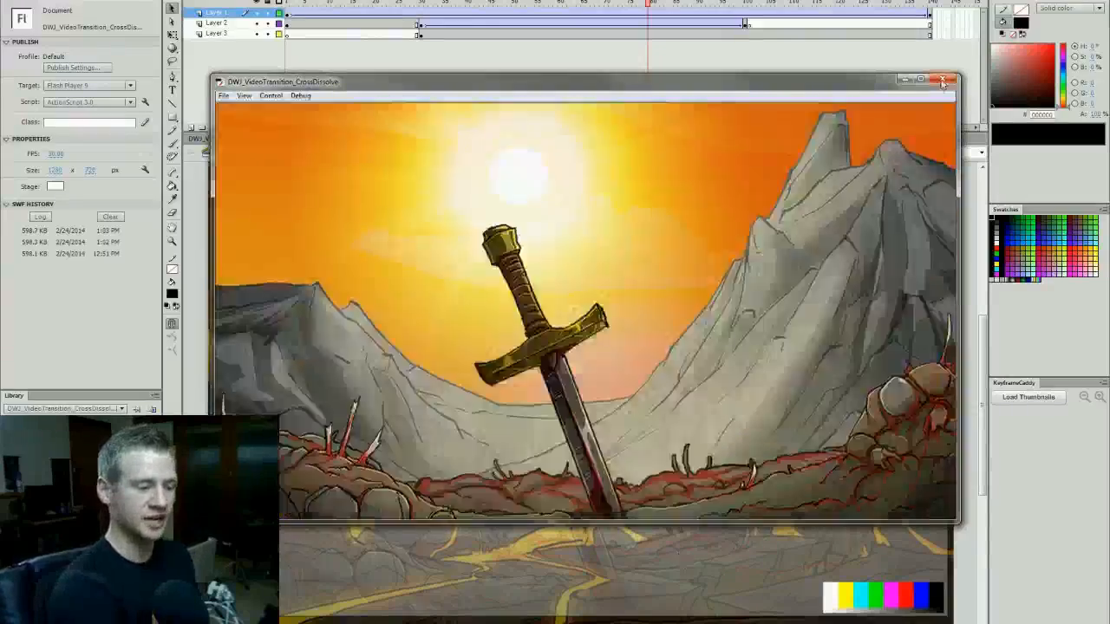
click(942, 78)
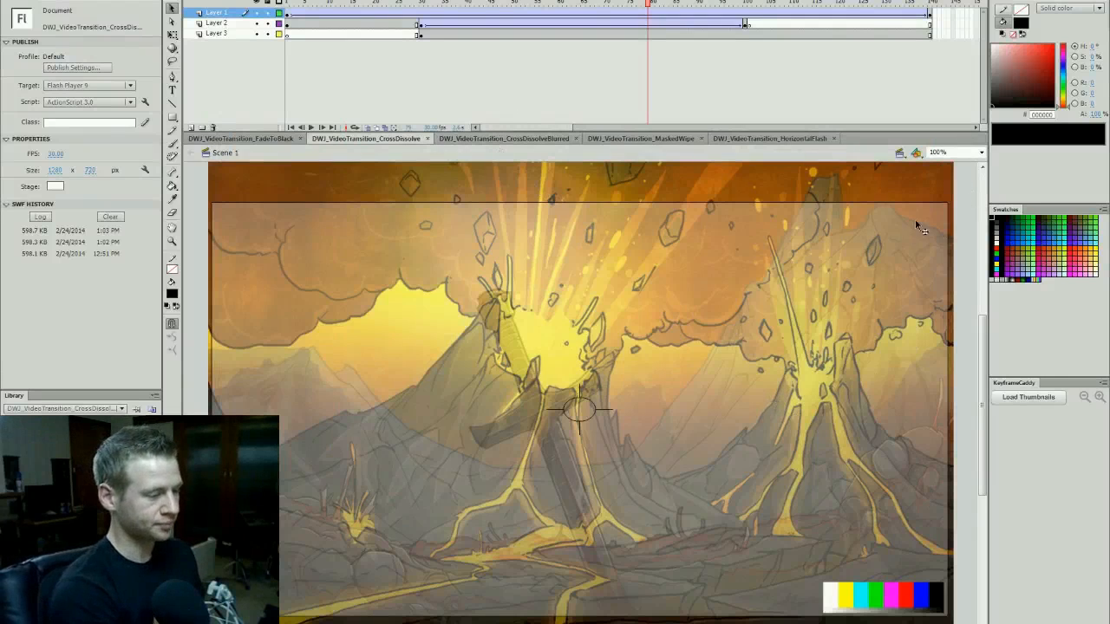
- In the DWJ_VideoTransition_CrossDissolveBlurred document, move Layer 3's volcano keyframe to frame 20 and Layer 2's blank keyframe to frame 120
click(520, 139)
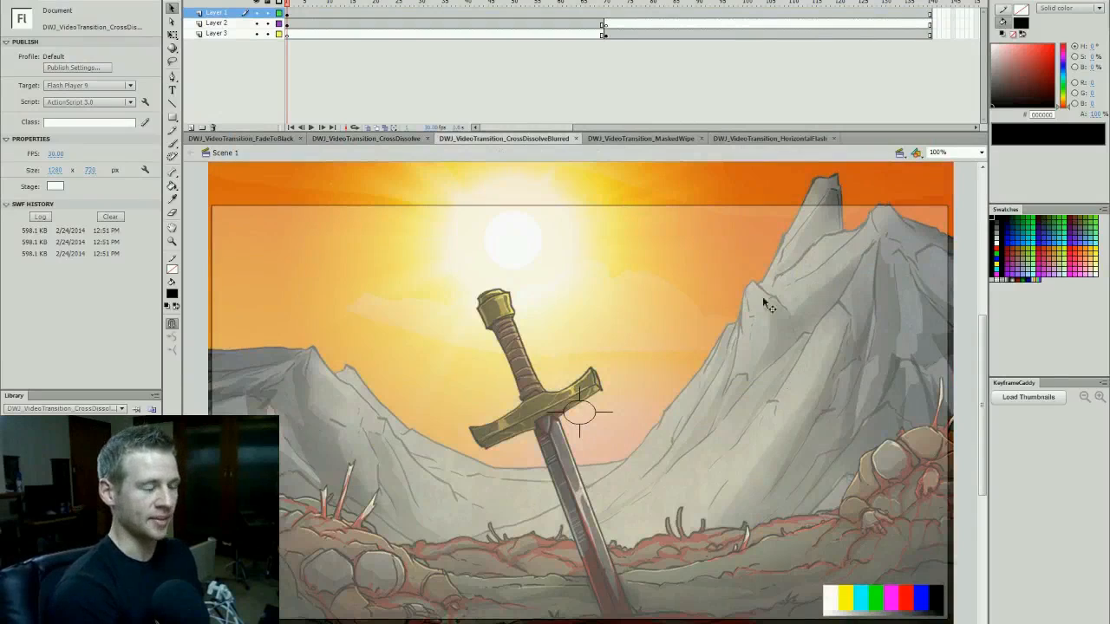
click(605, 34)
drag(604, 34, 374, 38)
click(607, 24)
drag(607, 24, 375, 32)
- Insert keyframes on Layer 2 at frames 20 and 119 and on Layer 3 at frame 119
click(376, 26)
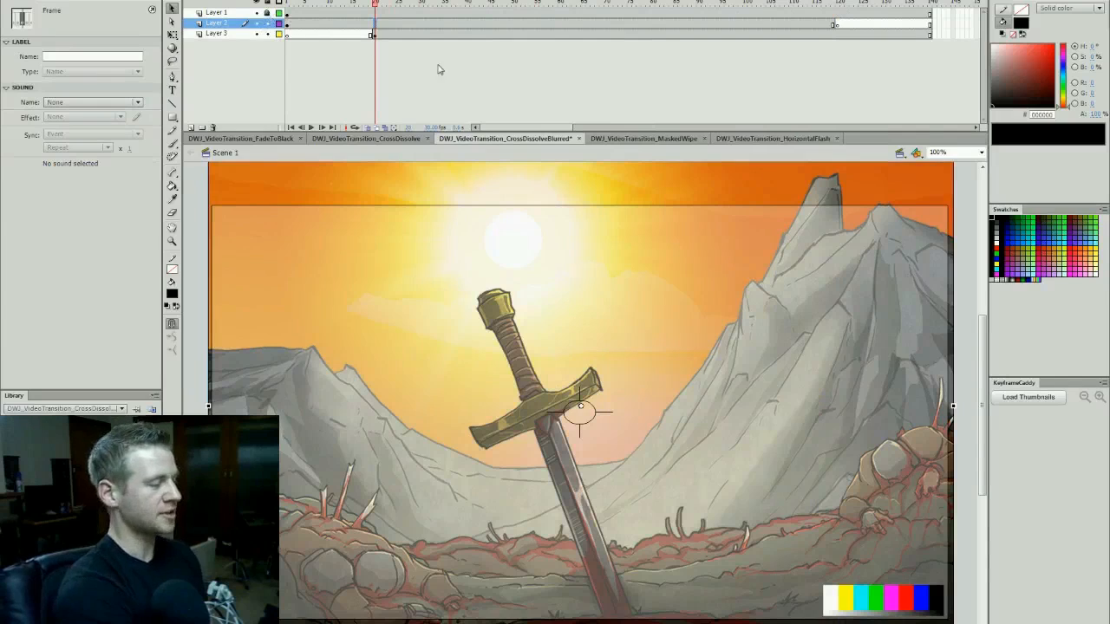
click(834, 25)
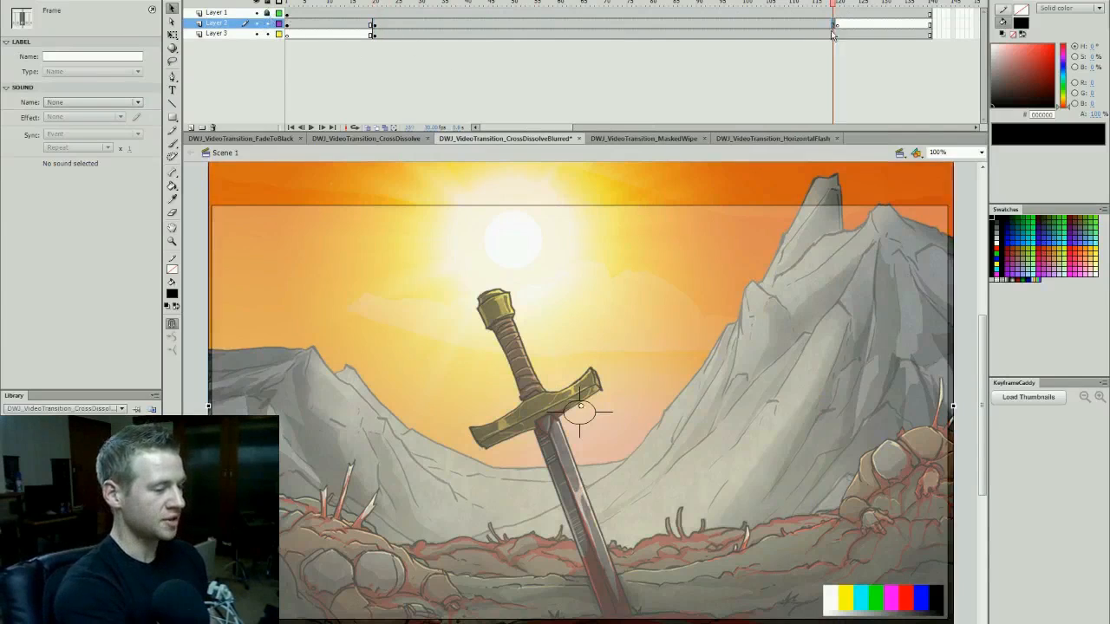
click(835, 36)
key(F6)
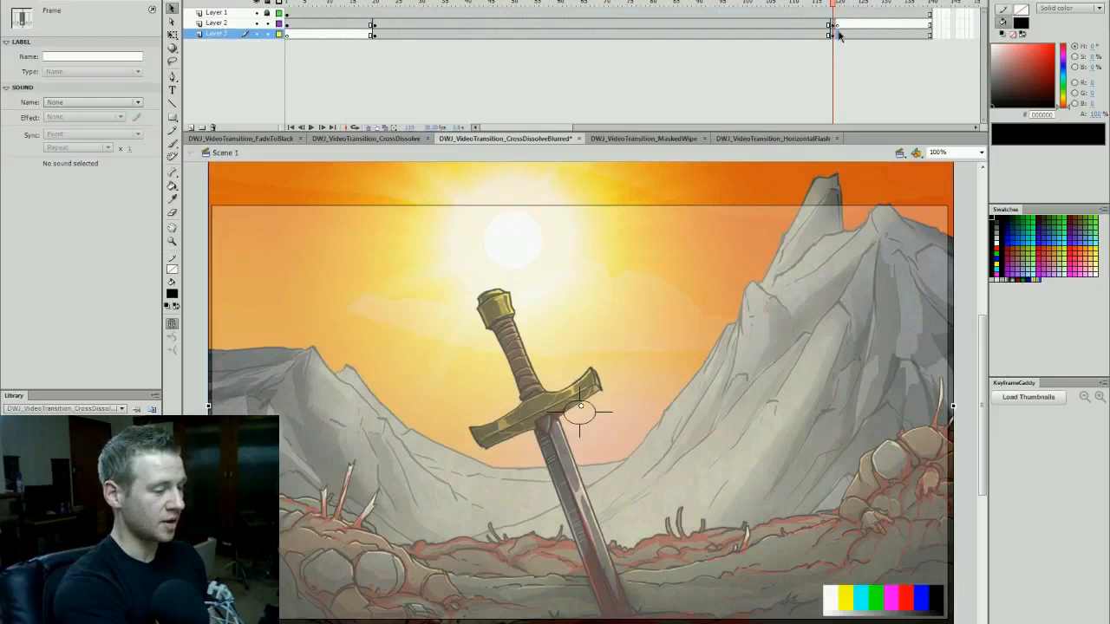
- Examine the matching keyframes at frames 20 and 119 on Layers 2 and 3
click(838, 34)
click(830, 5)
click(375, 7)
click(376, 33)
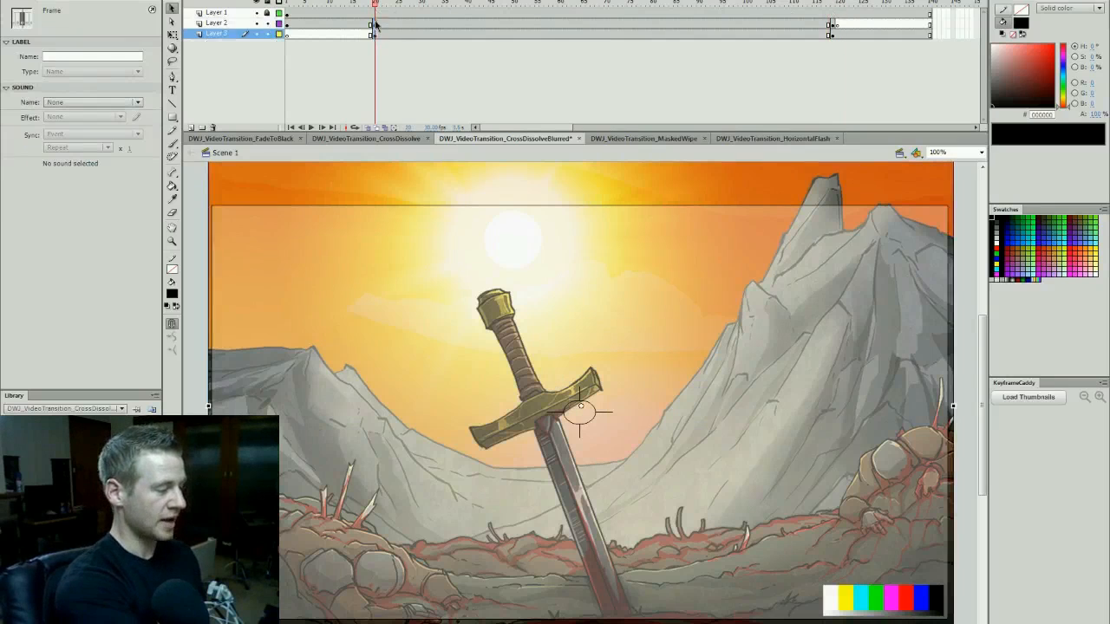
click(374, 24)
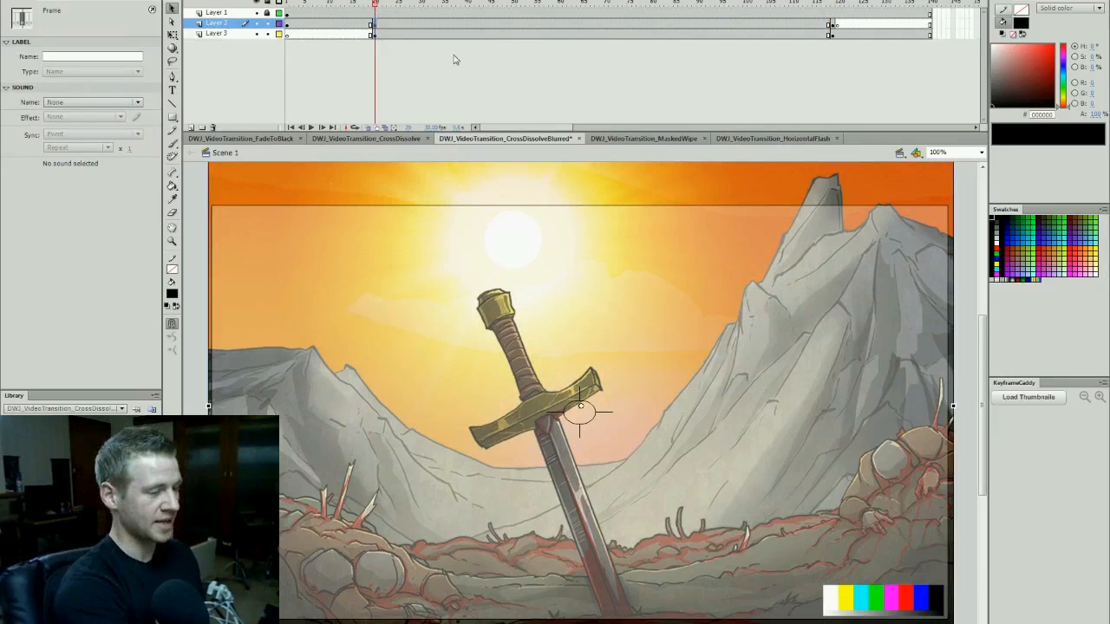
click(830, 33)
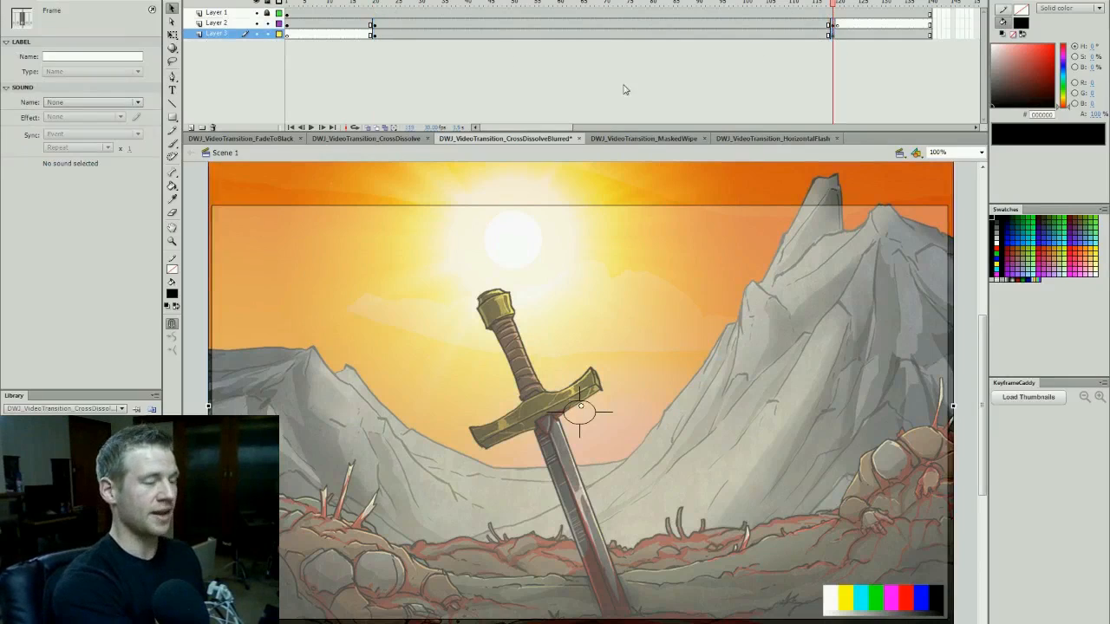
click(391, 3)
click(412, 4)
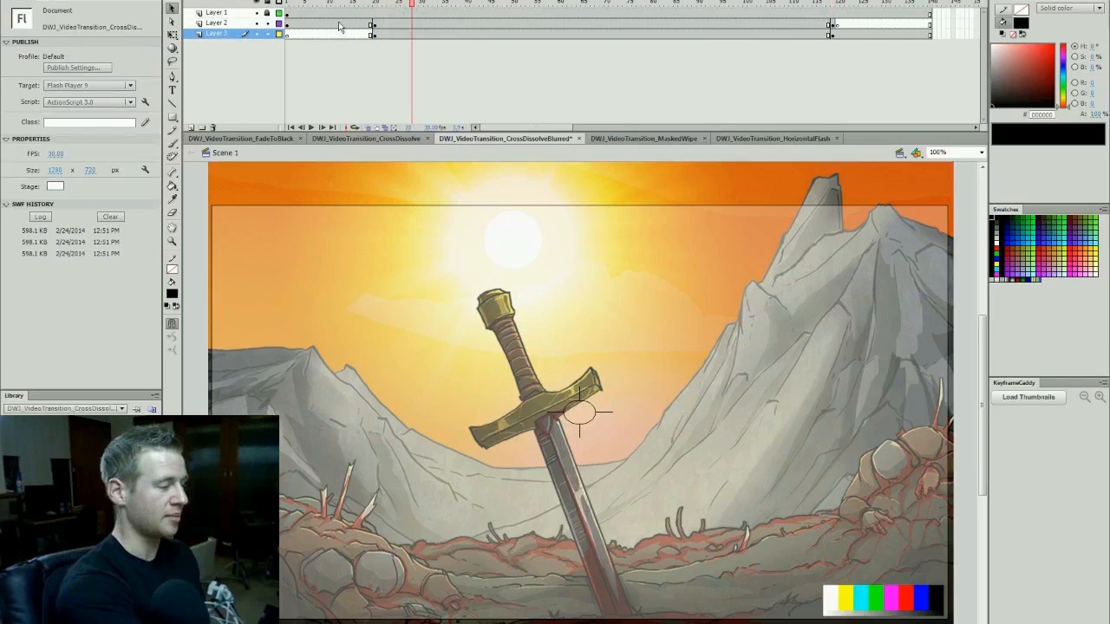
- Hide Layers 1 and 3 and select the sword scene instance on Layer 2 at frame 119
drag(255, 14, 257, 35)
click(256, 23)
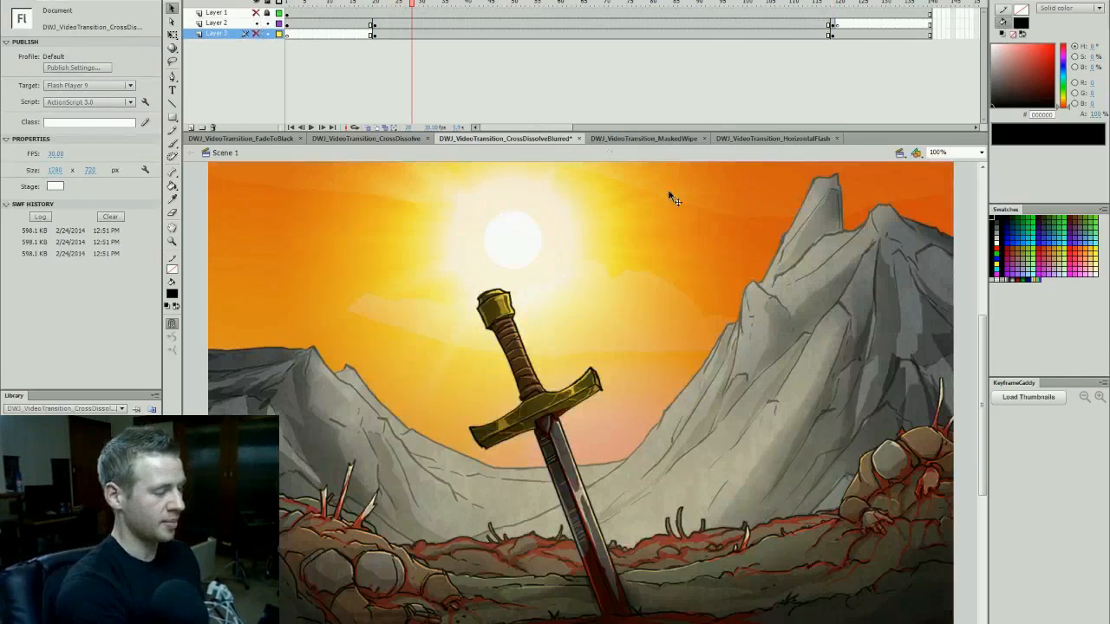
click(646, 262)
drag(450, 26, 835, 18)
click(766, 202)
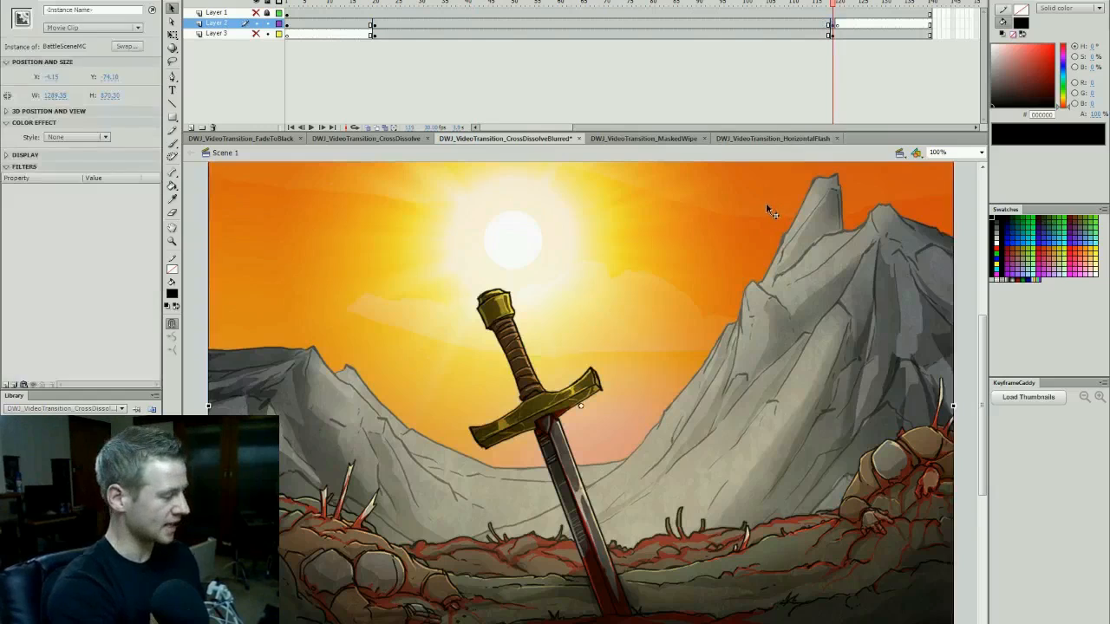
- Add a Blur filter to the sword scene at frame 119 with a 20 px blur and High quality
click(8, 384)
click(35, 449)
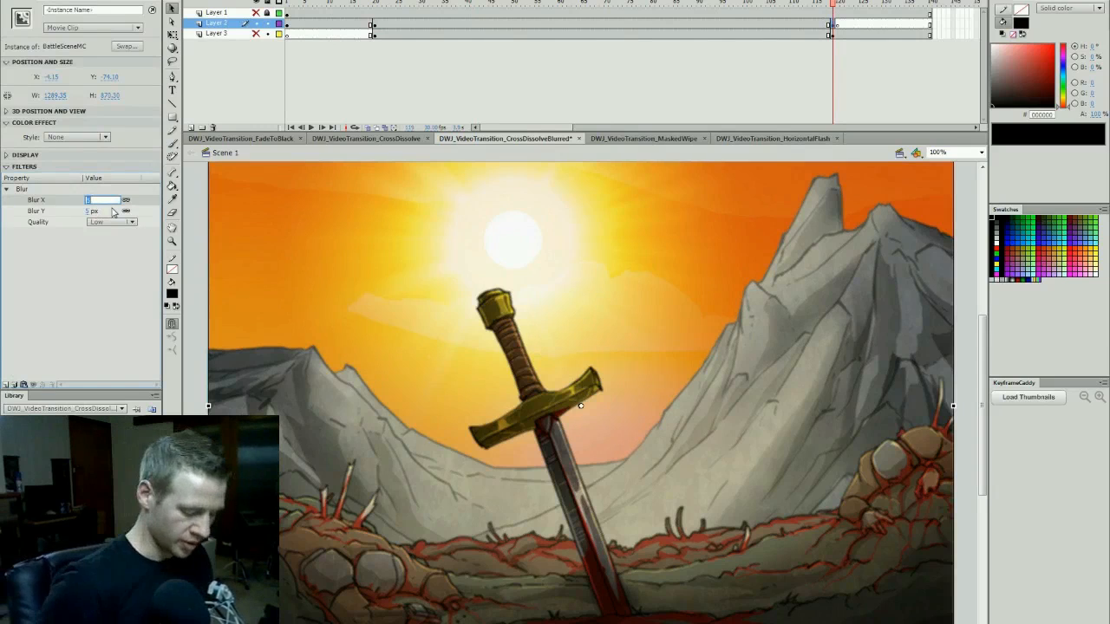
text(20)
key(Return)
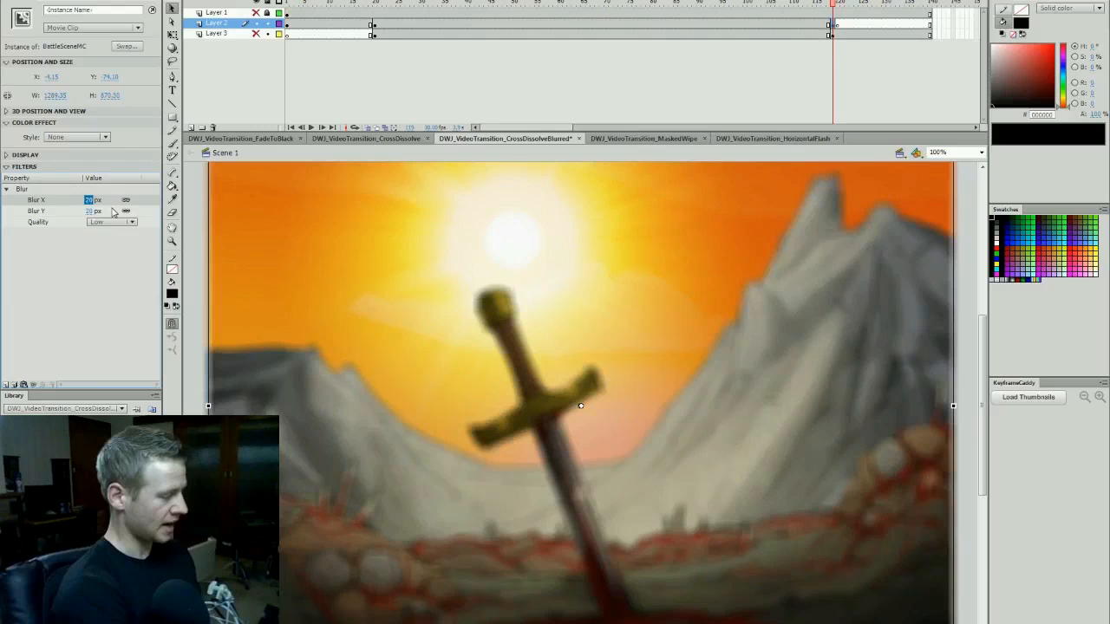
click(111, 222)
click(102, 261)
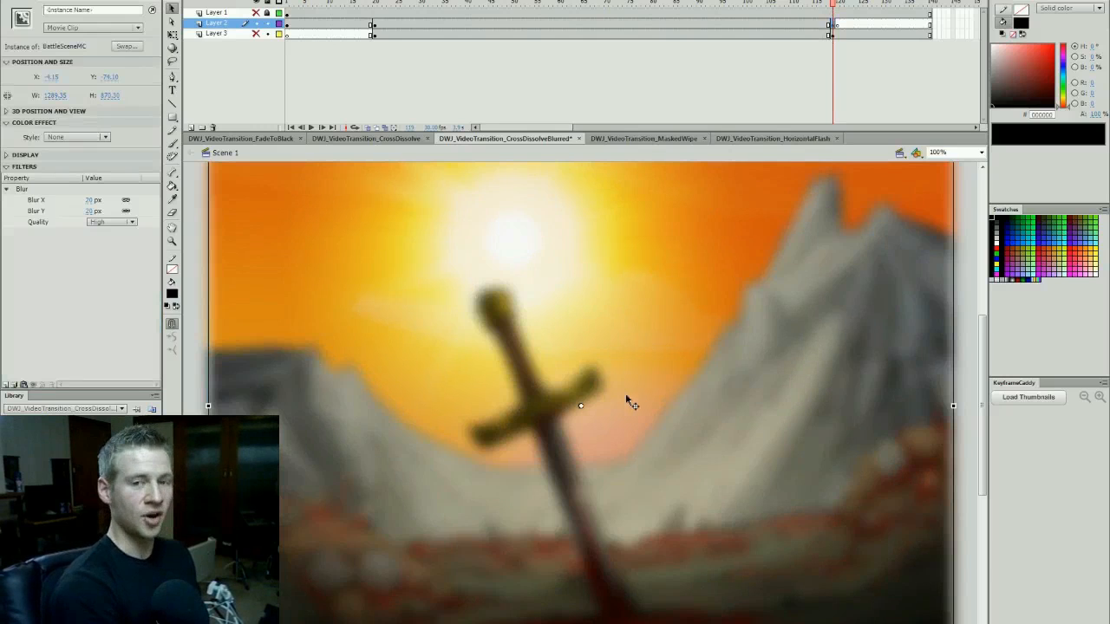
- Apply an Alpha color effect of 0% to the sword scene at frame 119
click(86, 138)
click(73, 202)
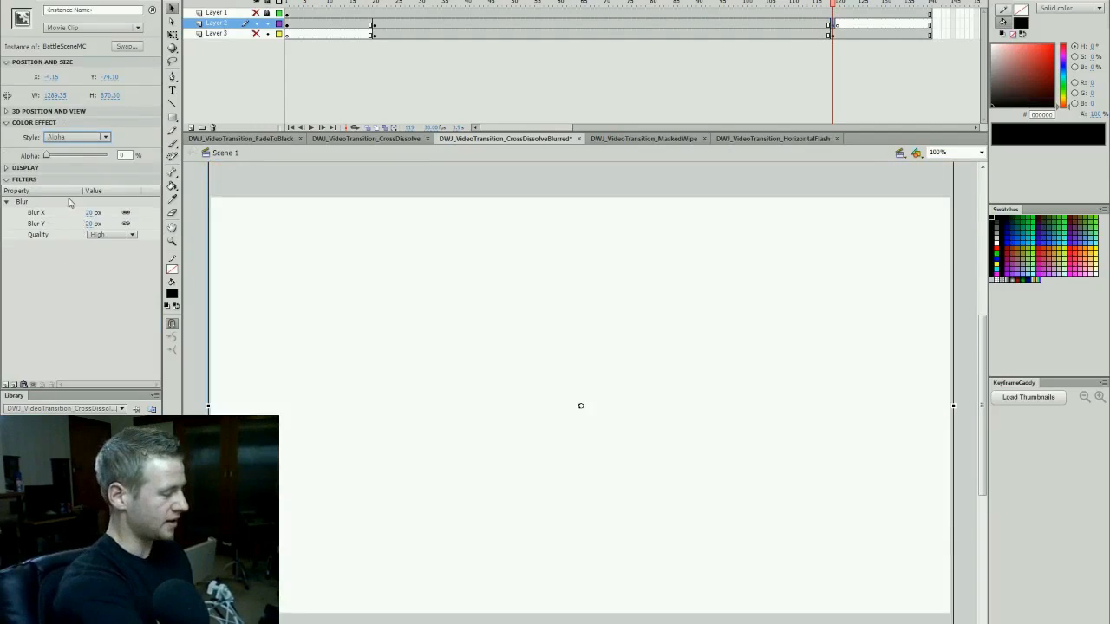
drag(47, 156, 39, 165)
- Create a classic tween on Layer 2 between frames 20 and 119 and scrub through it
drag(835, 4, 796, 6)
right_click(652, 25)
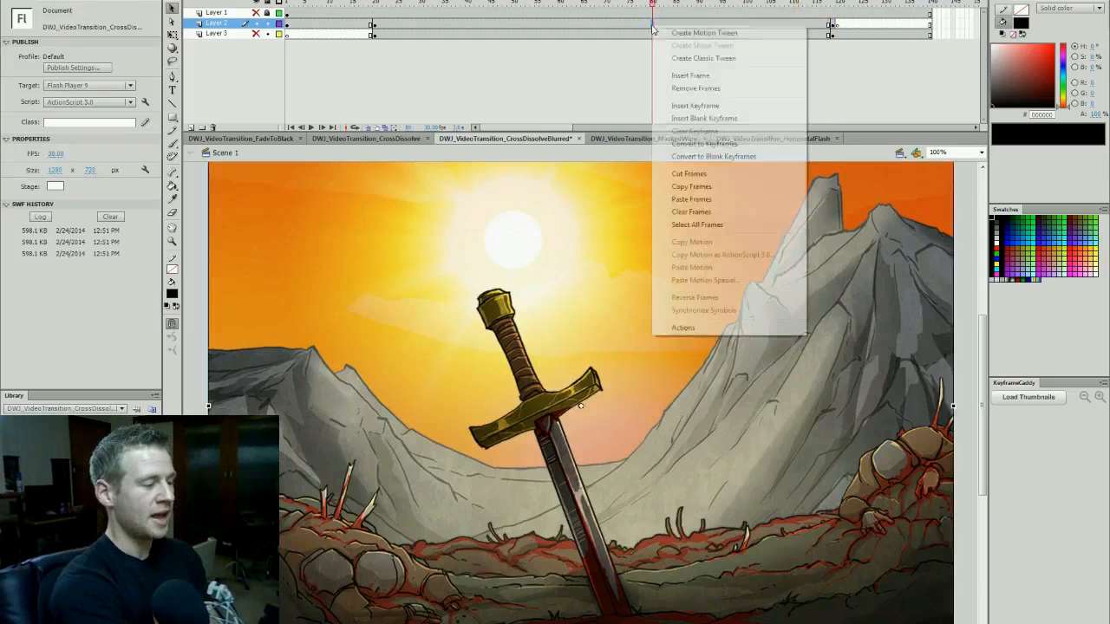
click(716, 61)
drag(380, 4, 492, 99)
- Increase the sword scene's blur at frame 119 to 50 px and scrub back to frame 20
click(832, 25)
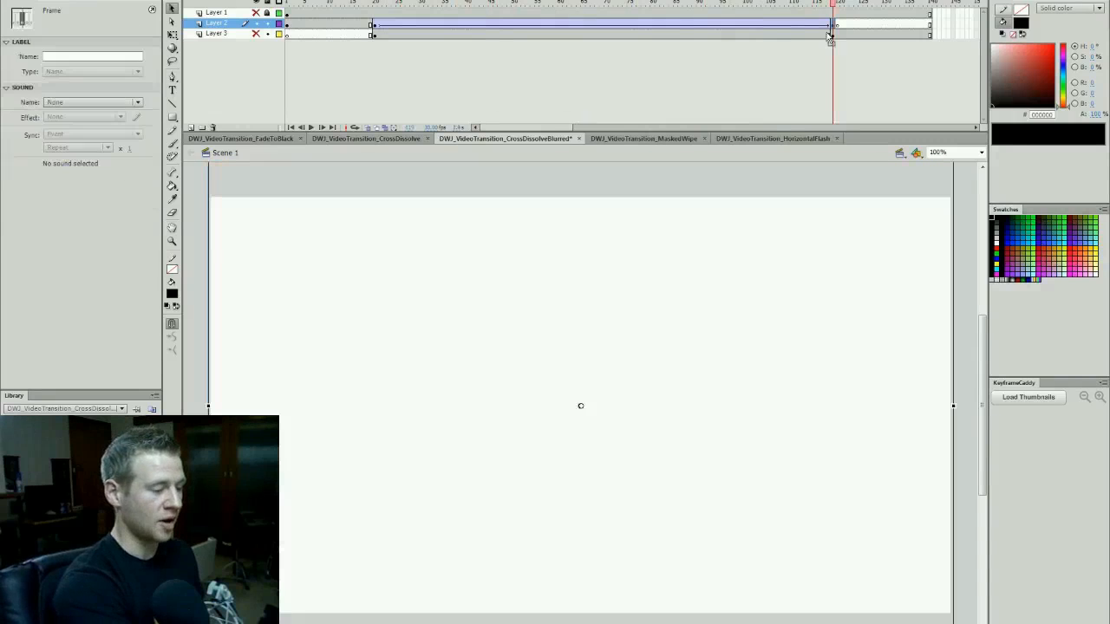
click(650, 258)
click(90, 201)
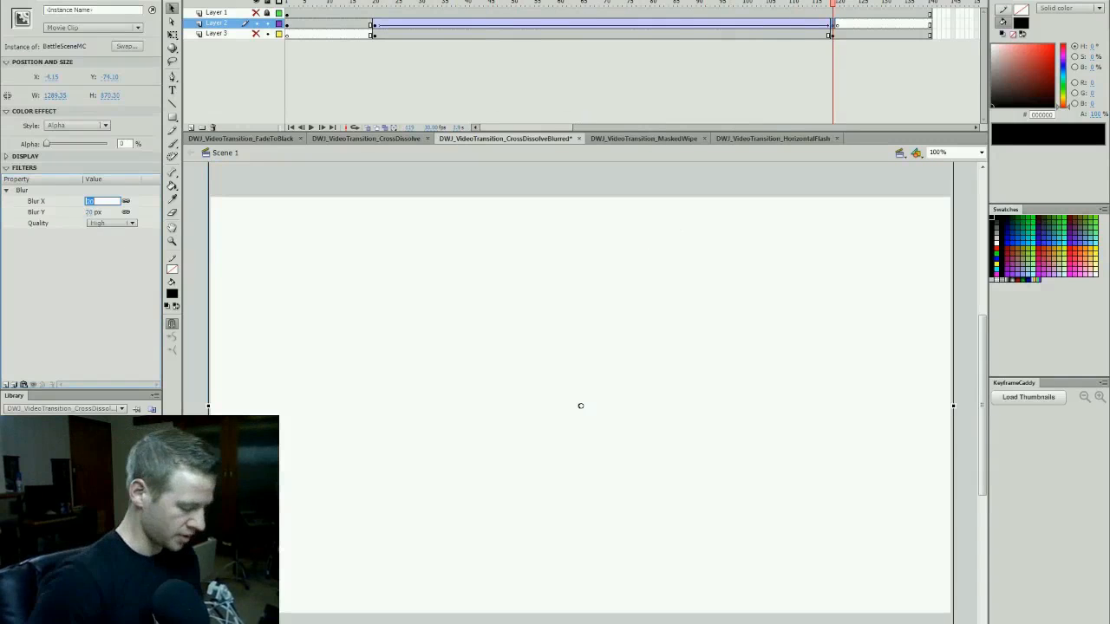
text(50)
key(Return)
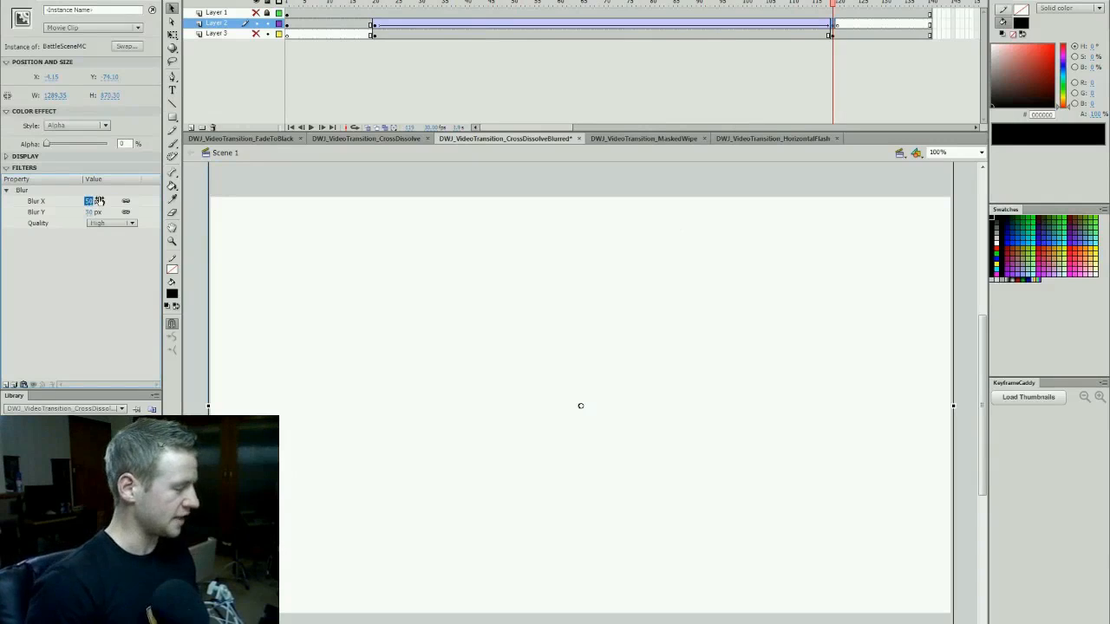
drag(833, 5, 375, 33)
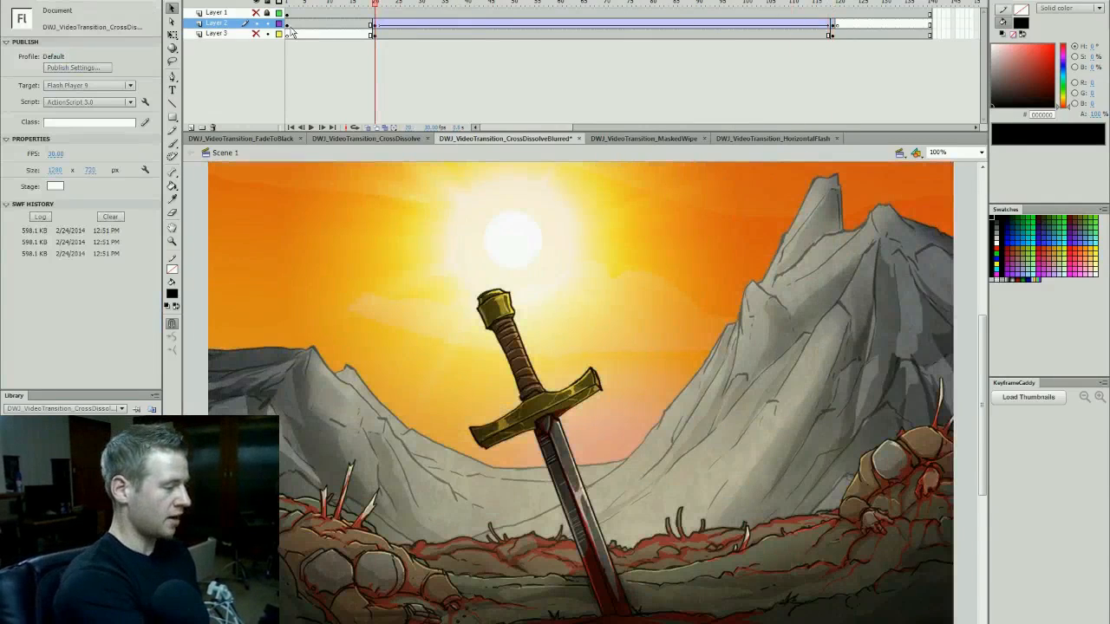
- Hide Layer 2, show Layer 3, and select the volcano scene instance at frame 20
click(256, 24)
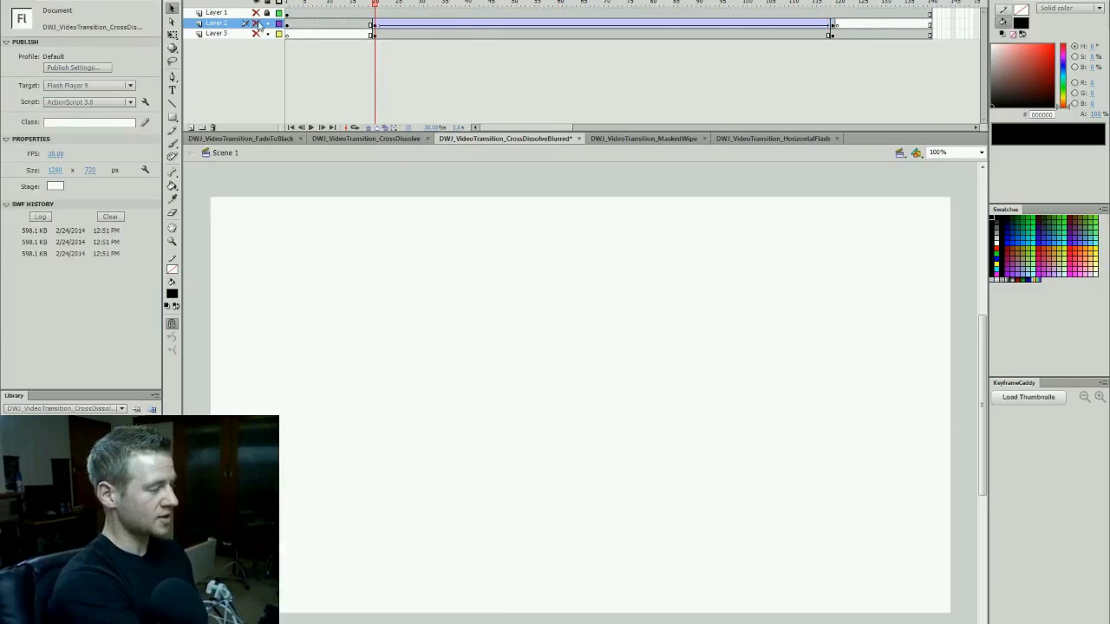
click(256, 34)
click(565, 243)
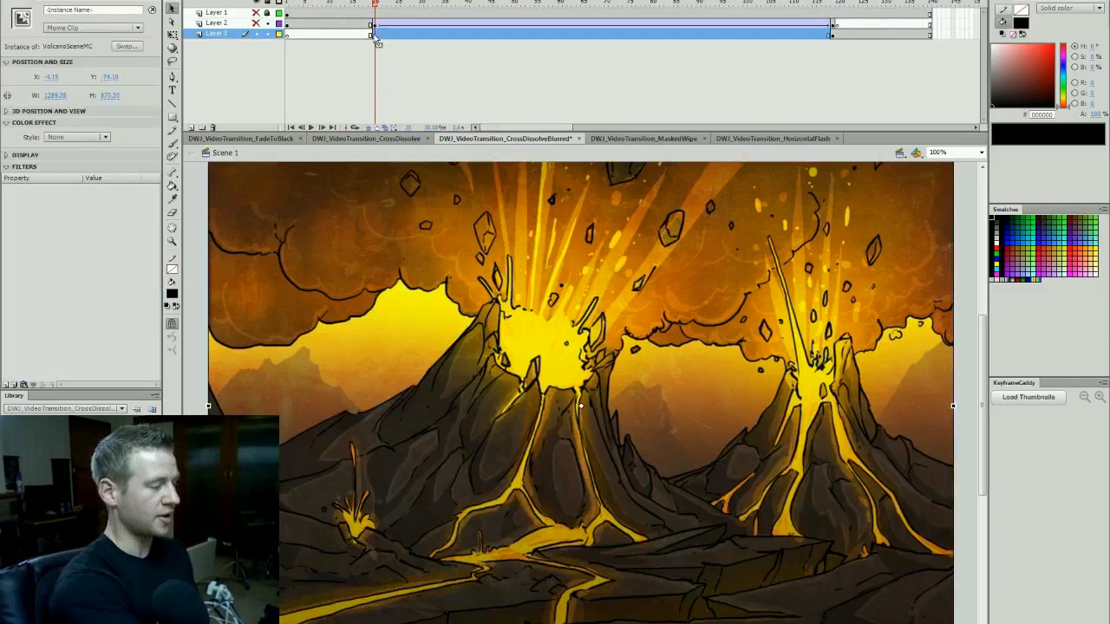
click(377, 41)
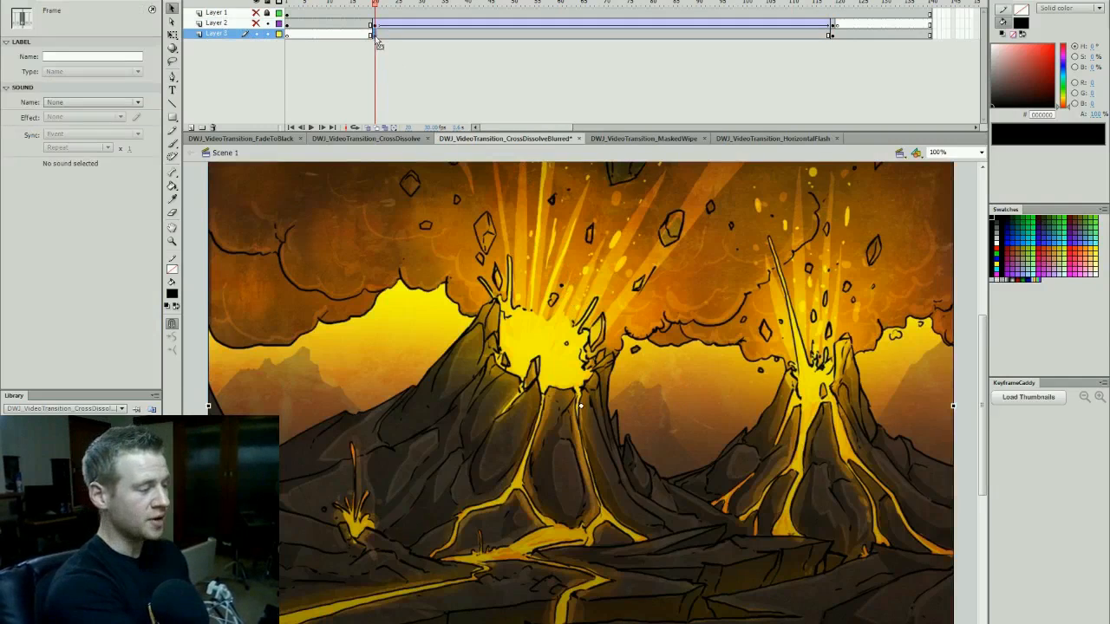
click(397, 207)
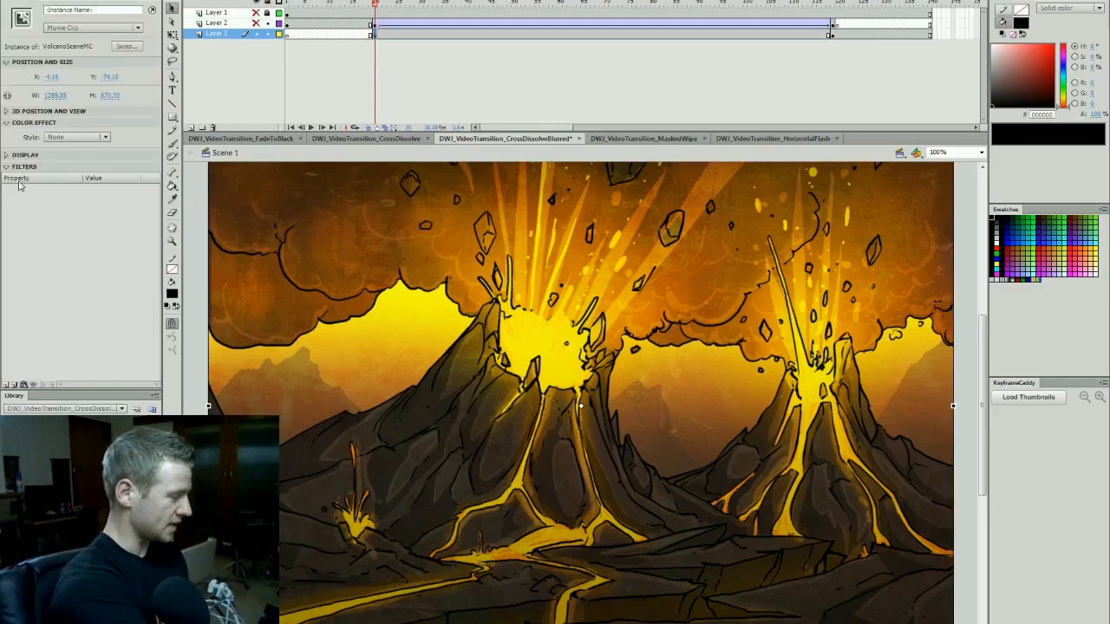
- Add a Blur filter to the volcano scene at frame 20 with a 50 px blur and High quality
click(7, 383)
click(32, 451)
click(90, 200)
text(50)
key(Return)
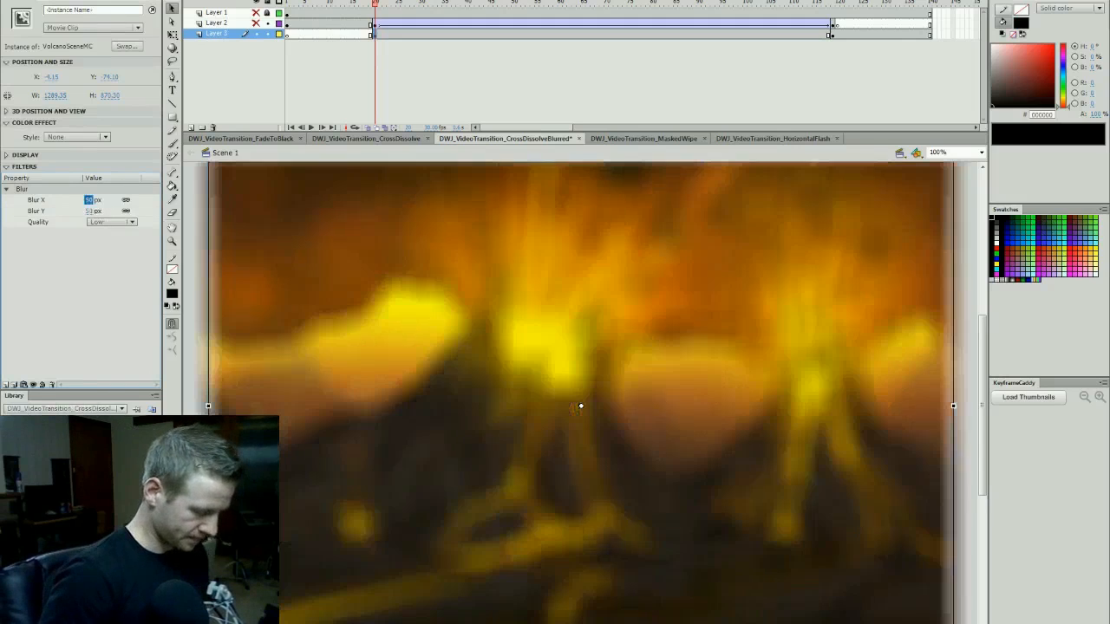
click(130, 224)
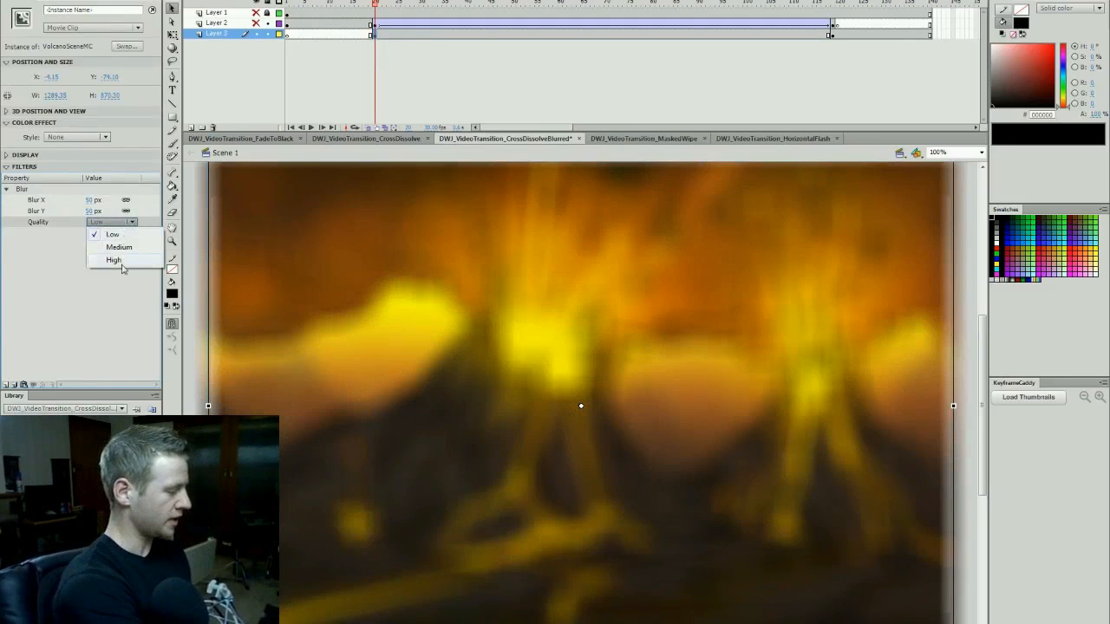
click(123, 262)
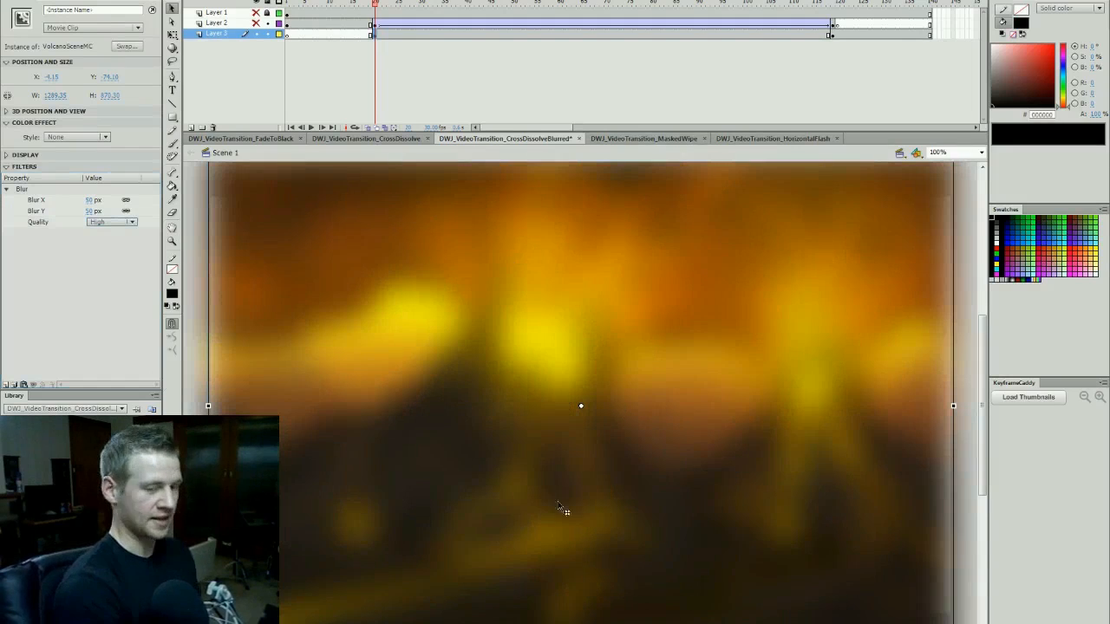
- Apply an Alpha color effect to the volcano scene at frame 20 and create a classic tween on Layer 3
click(97, 136)
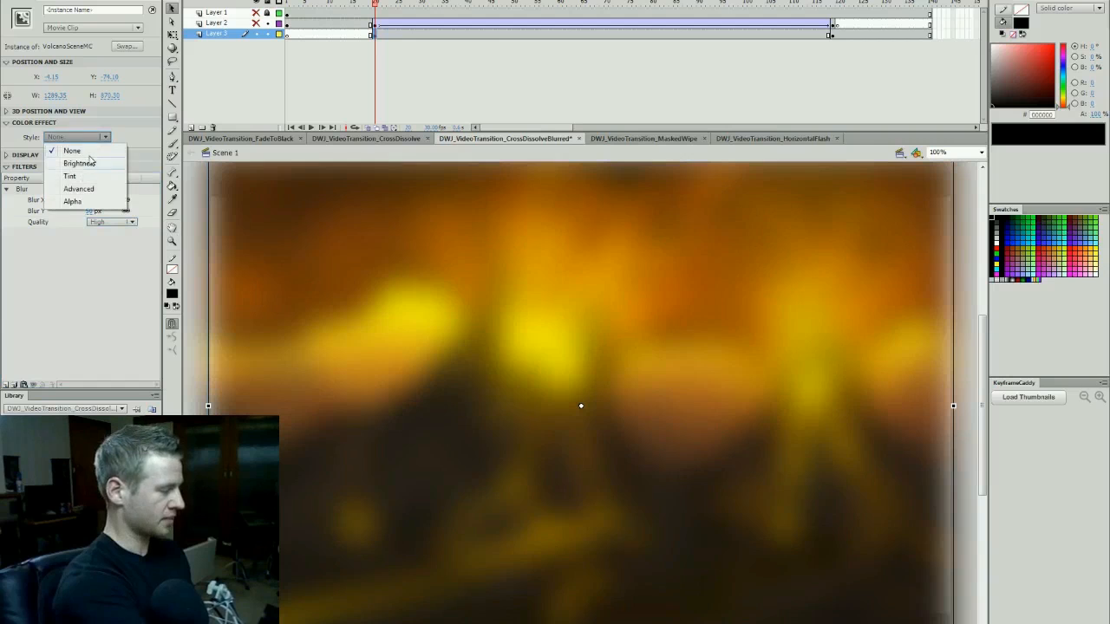
click(90, 202)
right_click(513, 35)
click(586, 66)
- Show Layer 2 again, play the blurred cross dissolve from frame 20, and scrub through its middle
drag(469, 4, 375, 18)
click(257, 24)
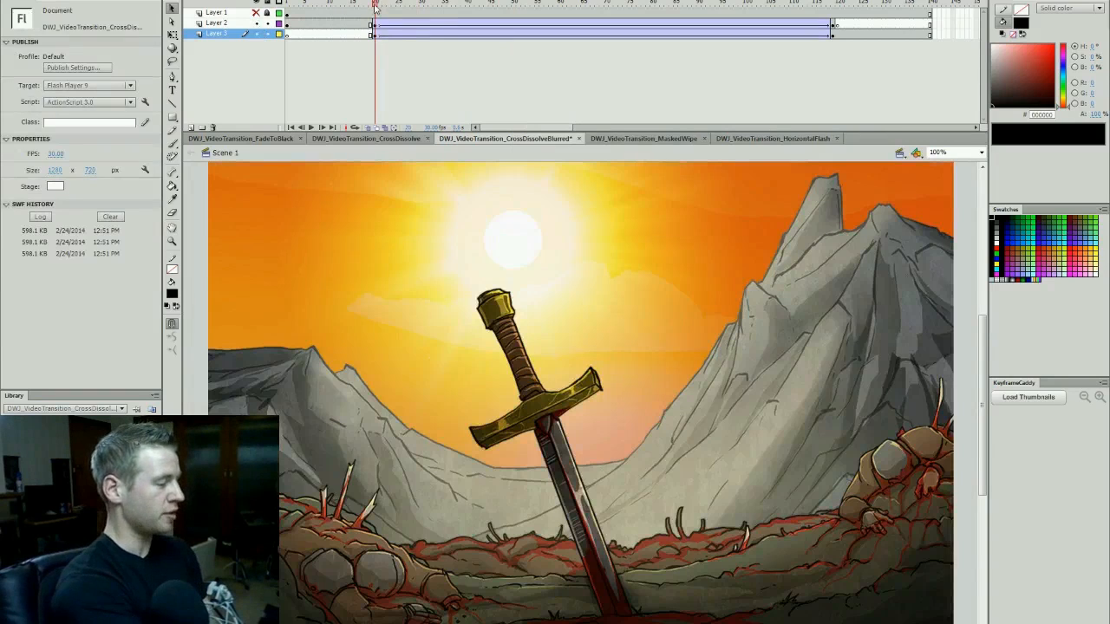
key(Return)
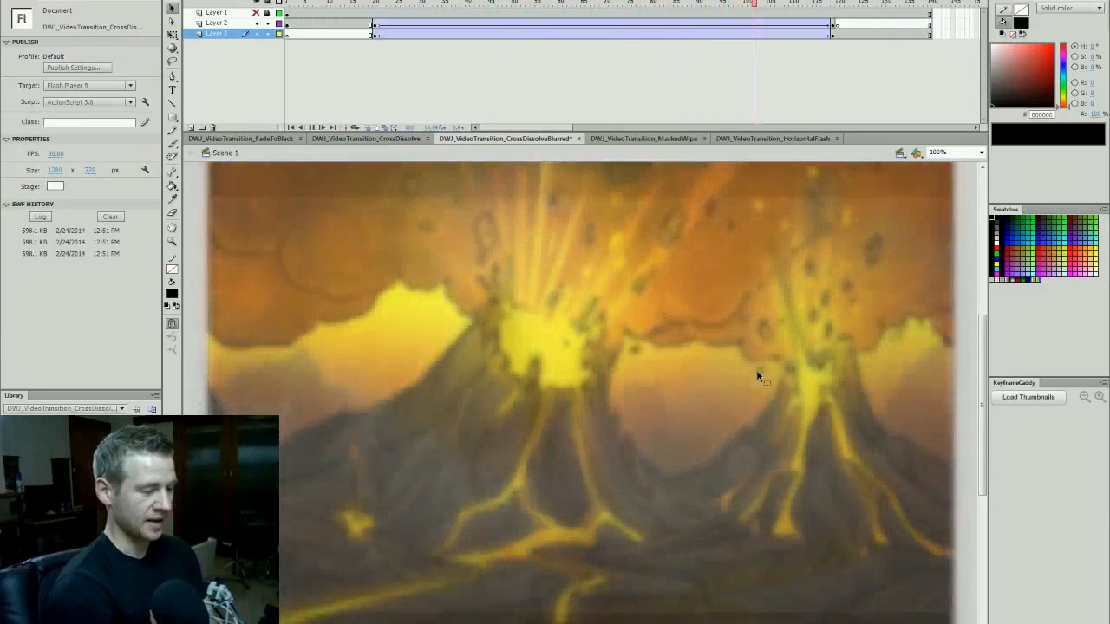
click(553, 16)
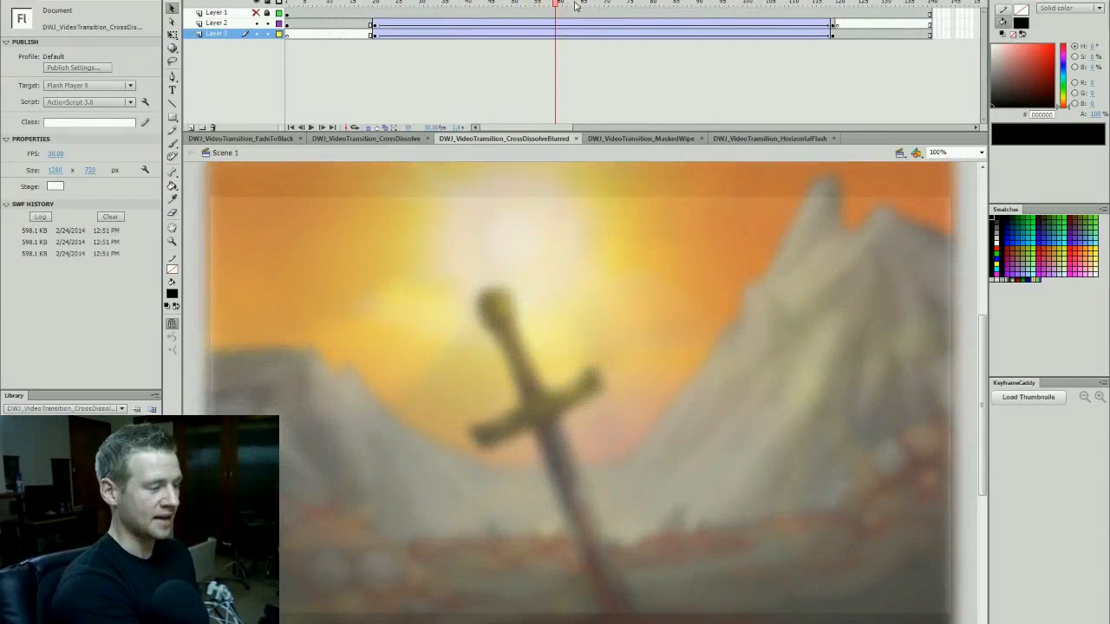
drag(573, 4, 607, 13)
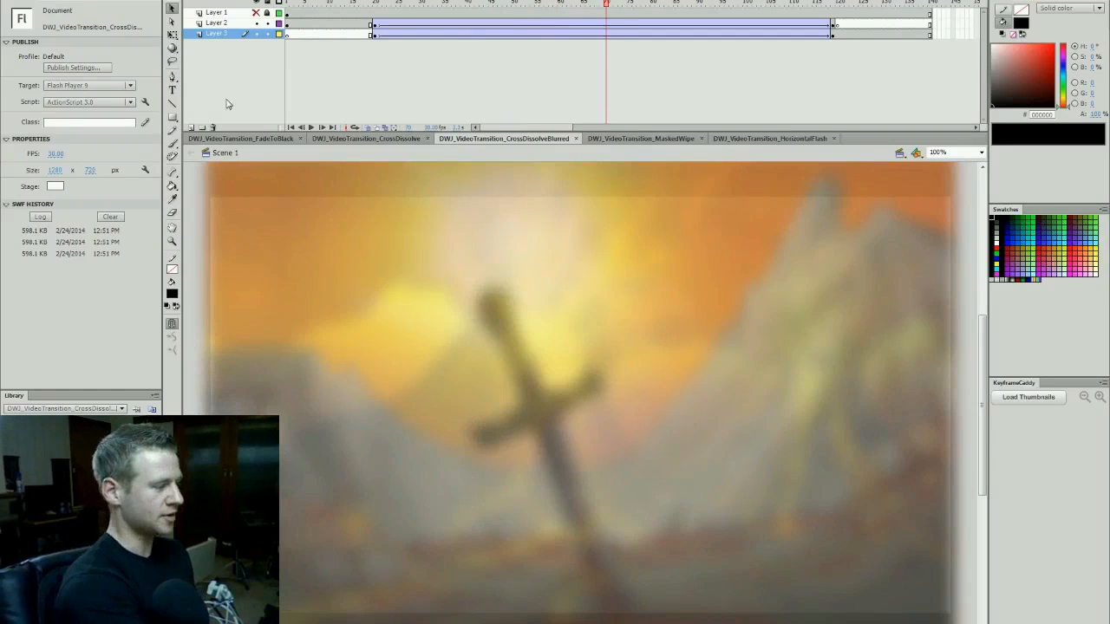
- Add a new layer beneath Layer 3 and draw a black rectangle on it covering the whole stage and its surroundings
click(191, 128)
click(238, 43)
click(594, 44)
click(596, 4)
click(172, 118)
drag(189, 169, 976, 623)
key(v)
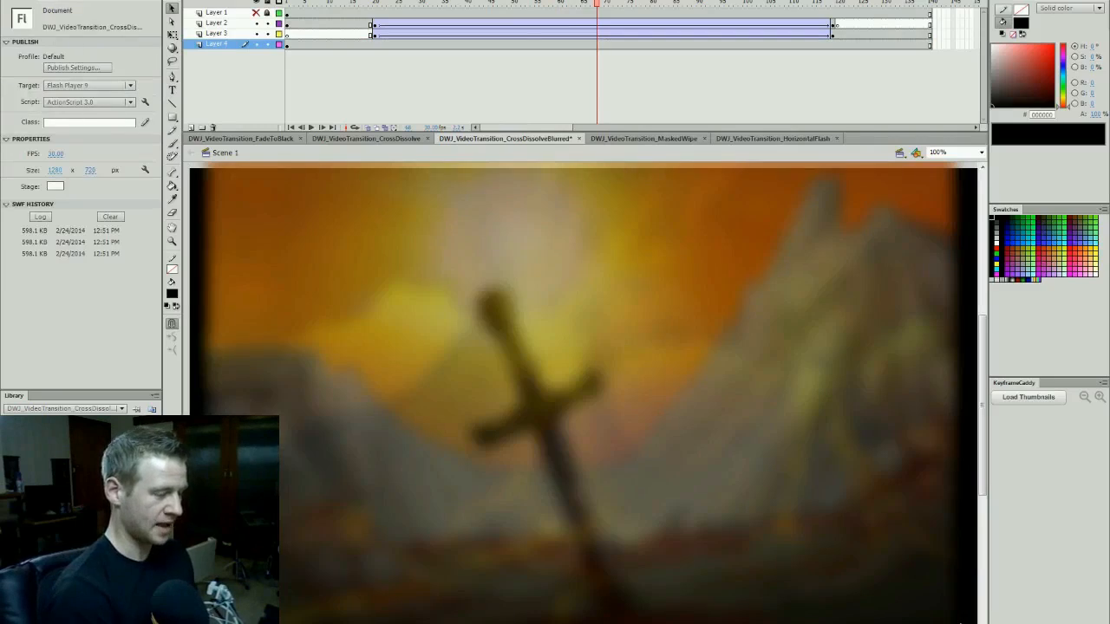
- Check the black backing before the dissolve, test the movie, close the preview, and return to the middle of the transition
drag(602, 7, 384, 105)
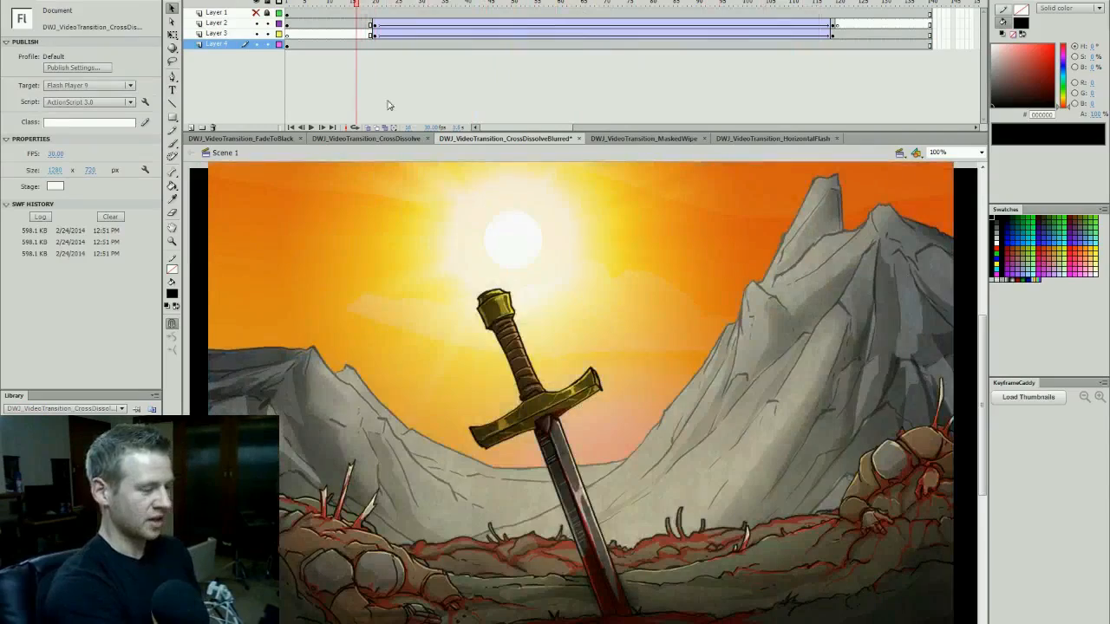
key(ctrl+Return)
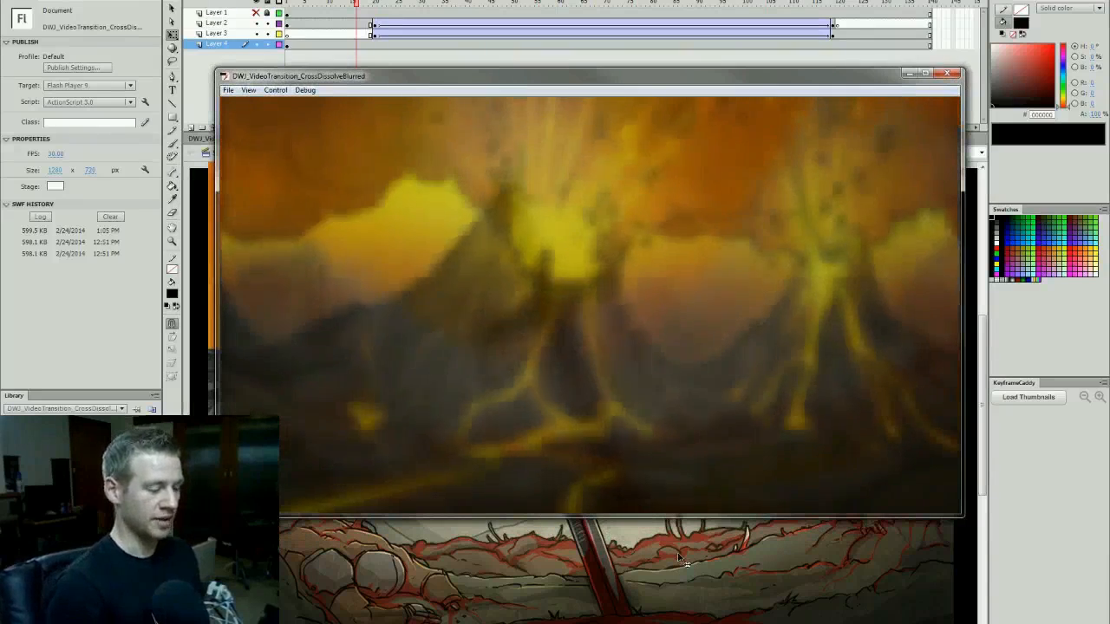
key(ctrl+w)
click(602, 4)
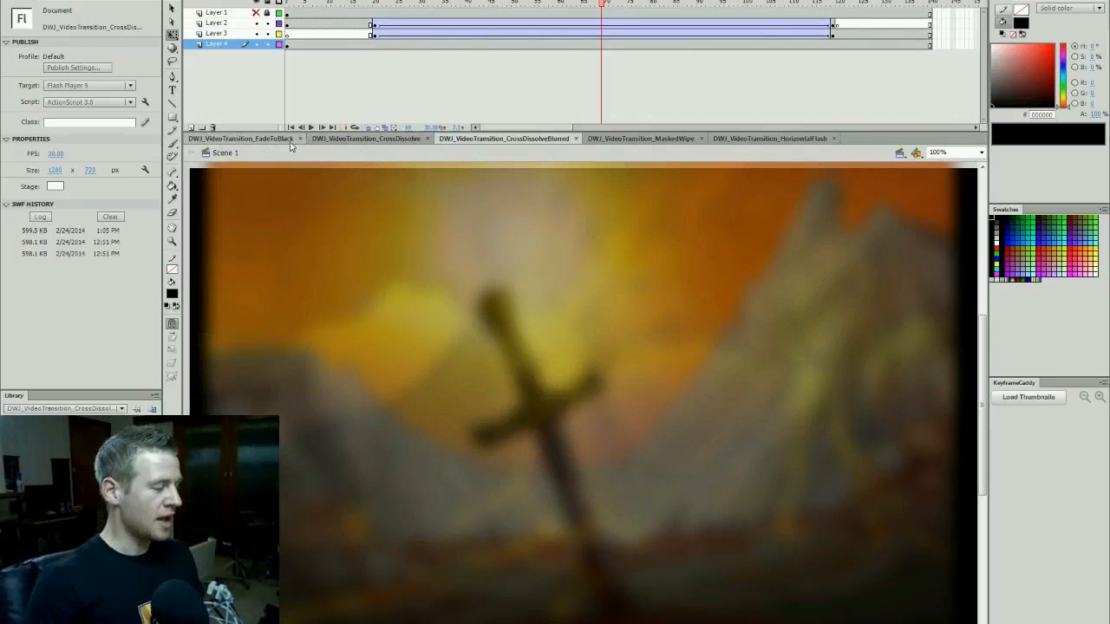
- Switch to the DWJ_VideoTransition_MaskedWipe document, hide Layer 1, and add a new layer above Layer 2
click(639, 139)
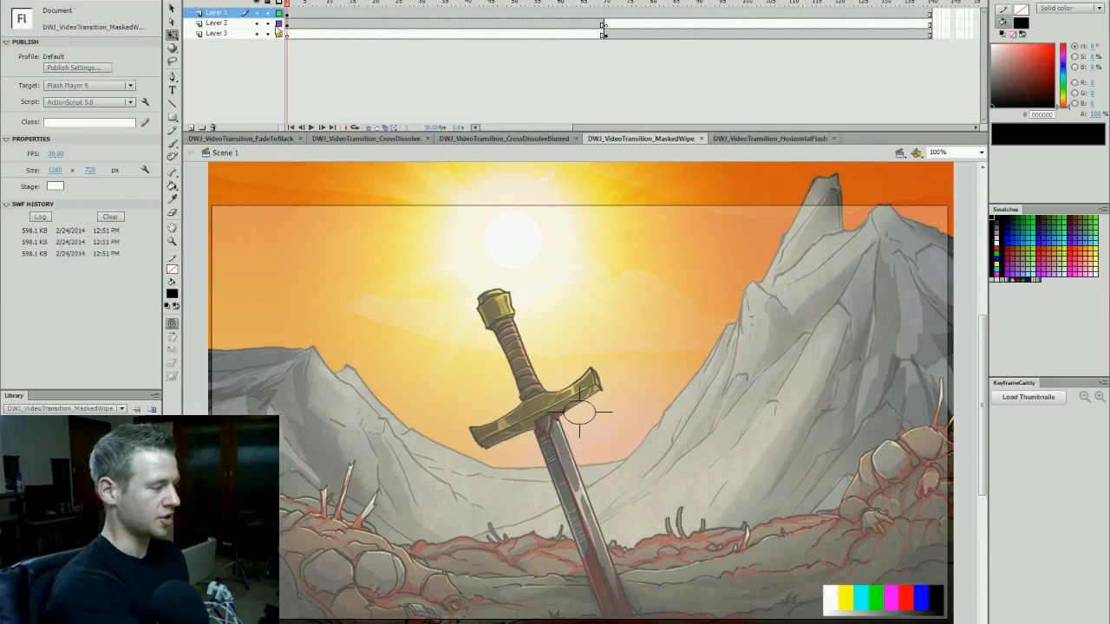
click(257, 12)
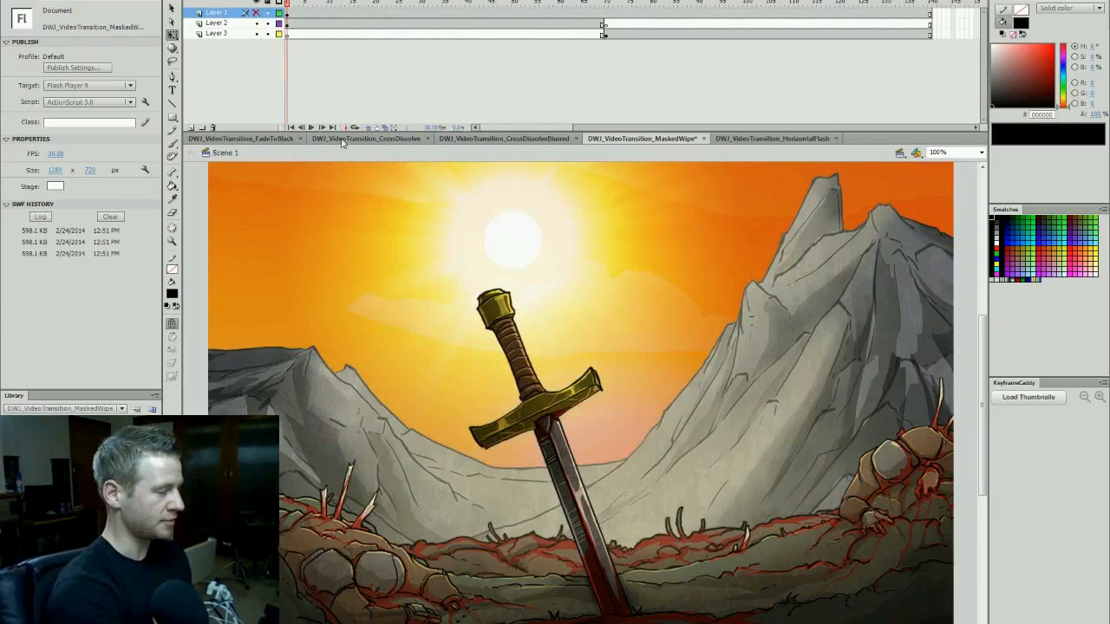
click(219, 24)
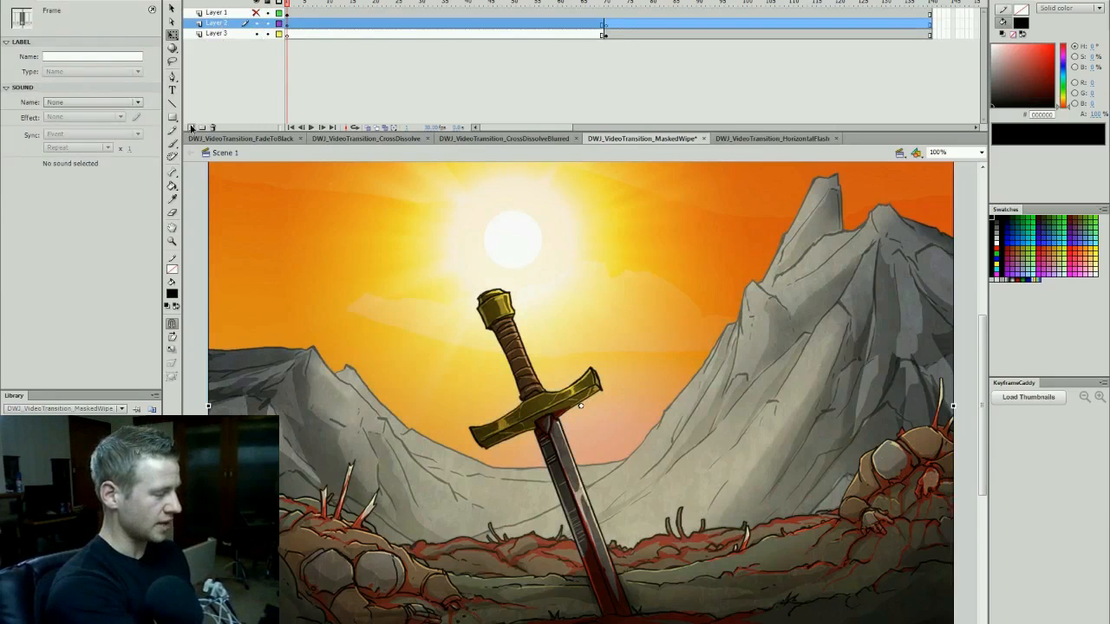
click(190, 128)
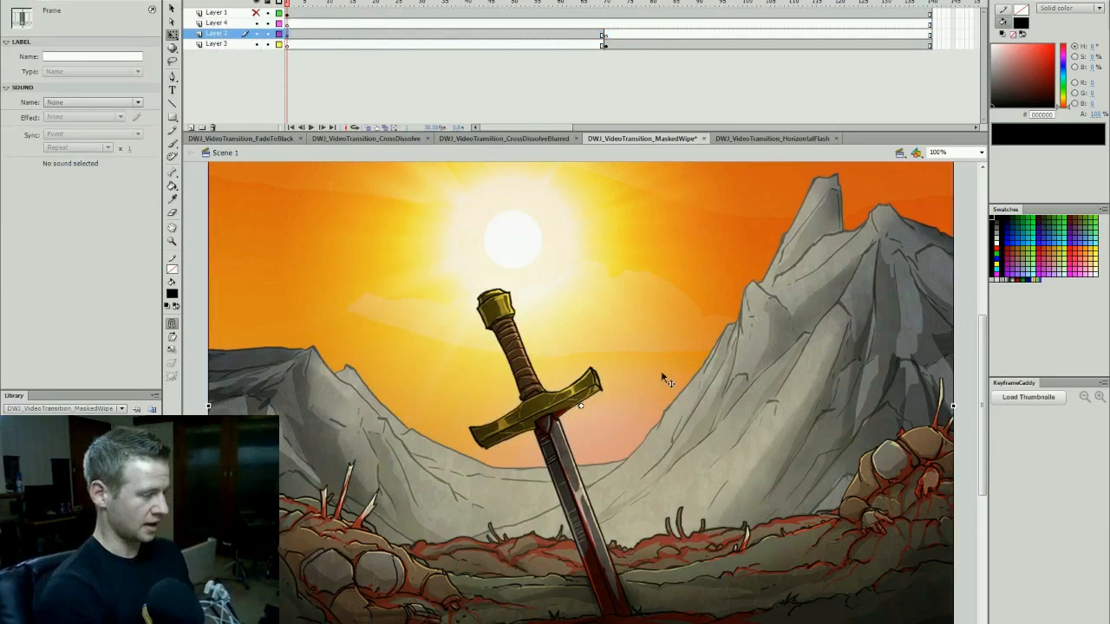
click(291, 25)
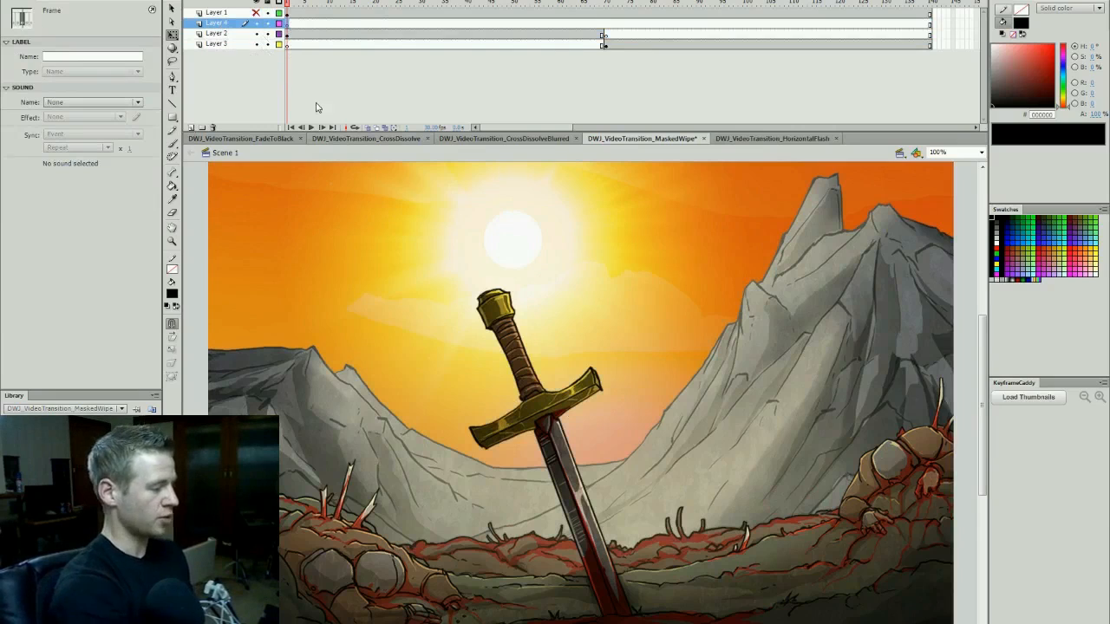
- Draw a black rectangle on Layer 4, skew it into a parallelogram, and widen it to about 1189 × 595 px
click(172, 116)
drag(378, 208, 709, 553)
key(q)
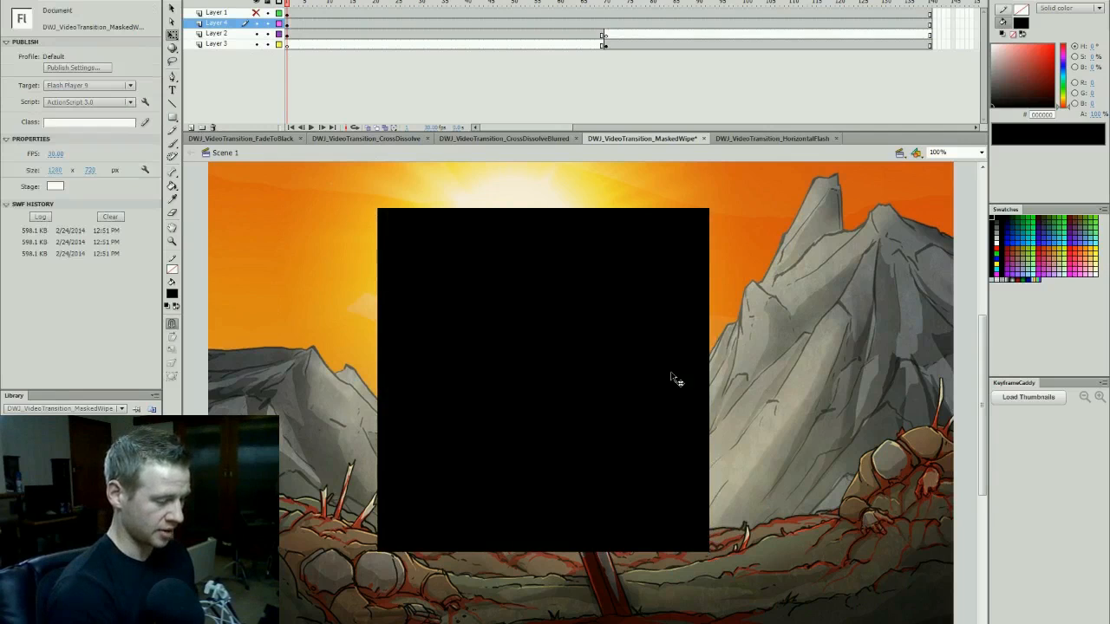
click(651, 318)
drag(667, 209, 845, 209)
drag(797, 379, 973, 375)
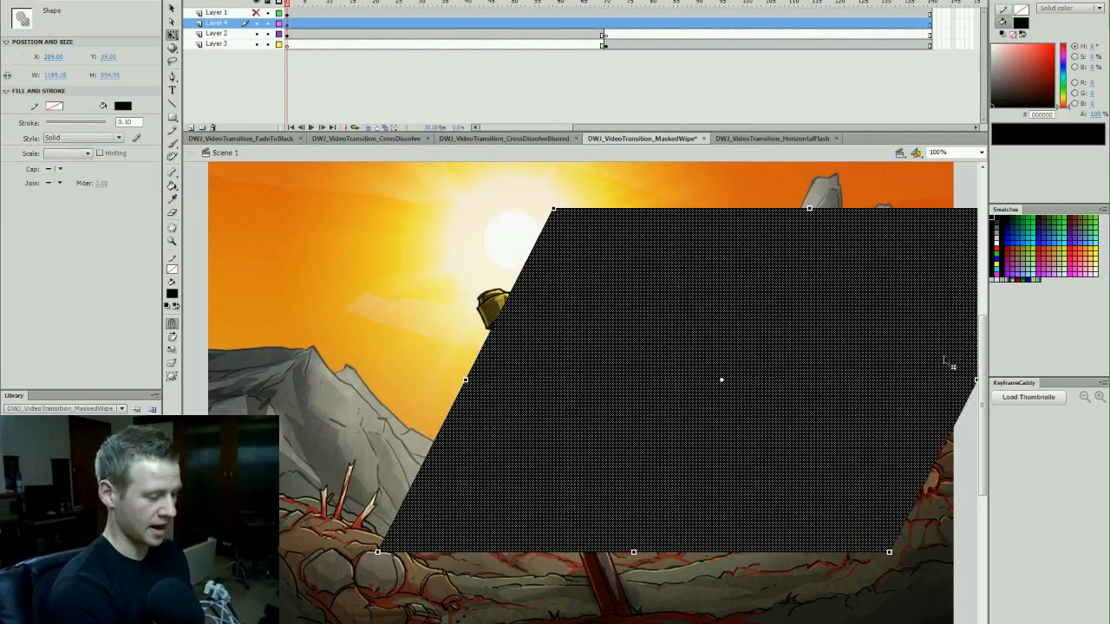
- Enlarge the parallelogram to about 2298 × 1096 px and position it so its slanted edge crosses the sword scene
drag(553, 208, 496, 152)
drag(879, 344, 527, 253)
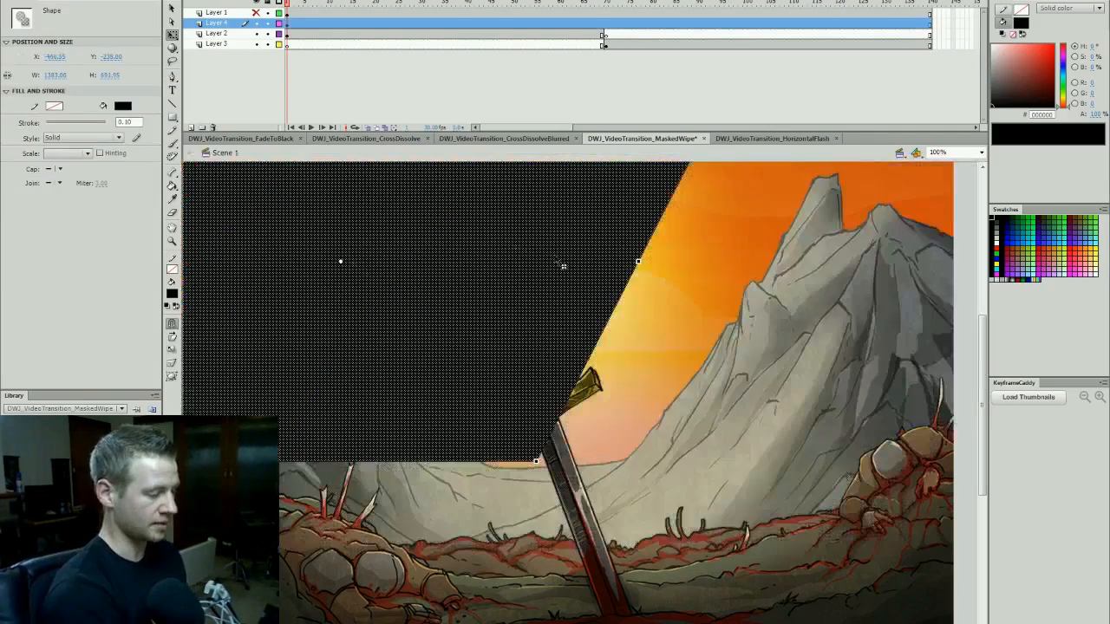
drag(535, 461, 691, 620)
drag(764, 304, 778, 444)
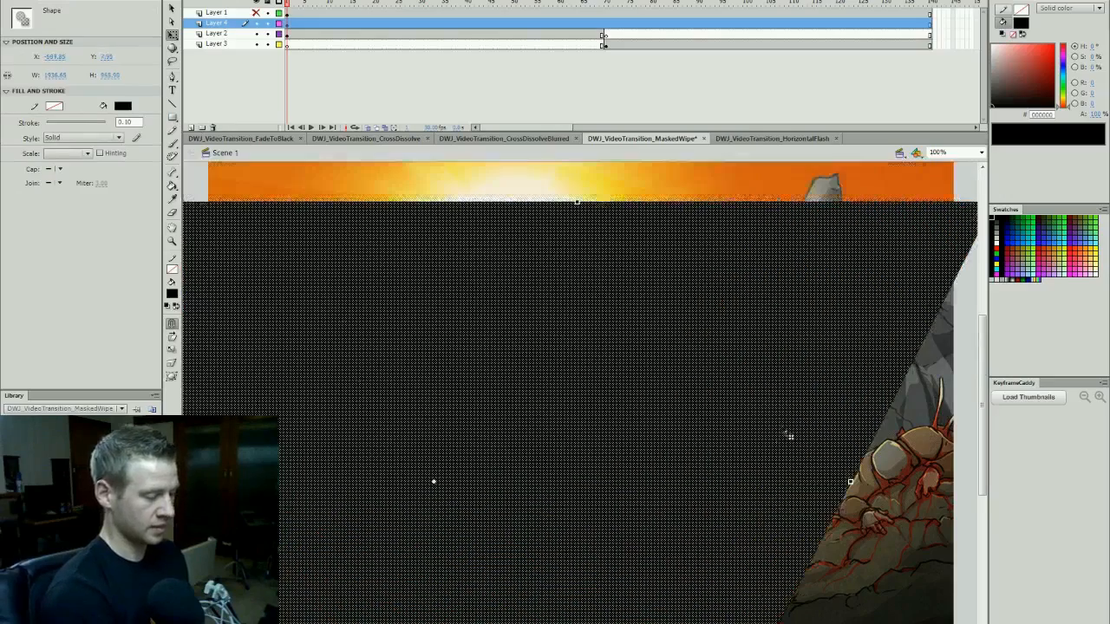
drag(840, 203, 894, 204)
drag(880, 289, 588, 352)
drag(753, 264, 907, 184)
drag(676, 432, 823, 293)
click(664, 354)
drag(695, 433, 614, 459)
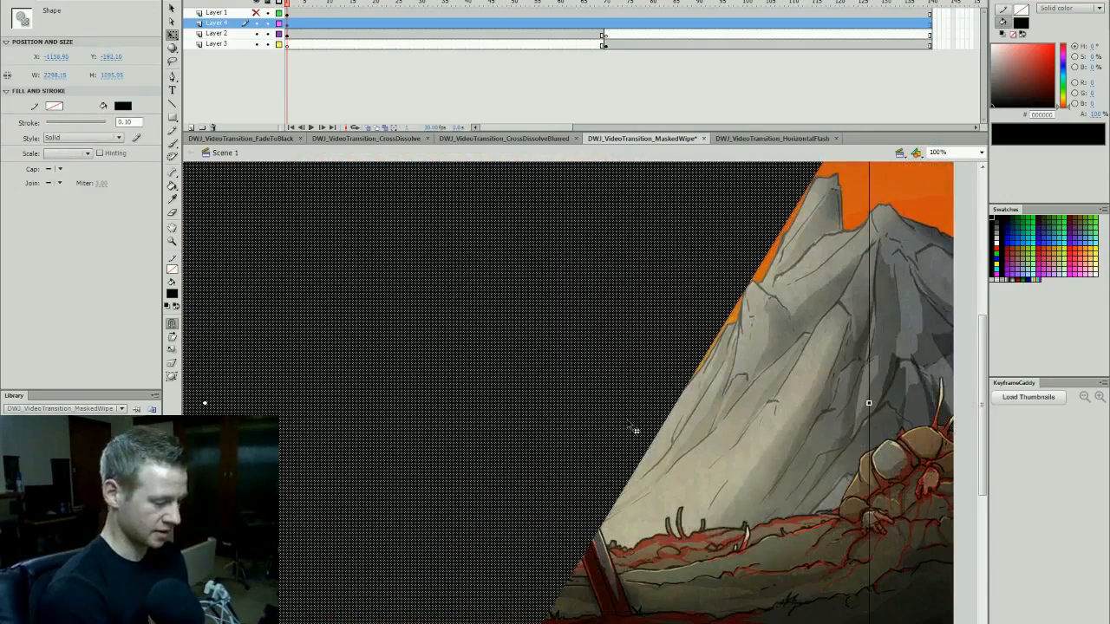
- Convert the black parallelogram to a movie clip symbol named Transition
key(F8)
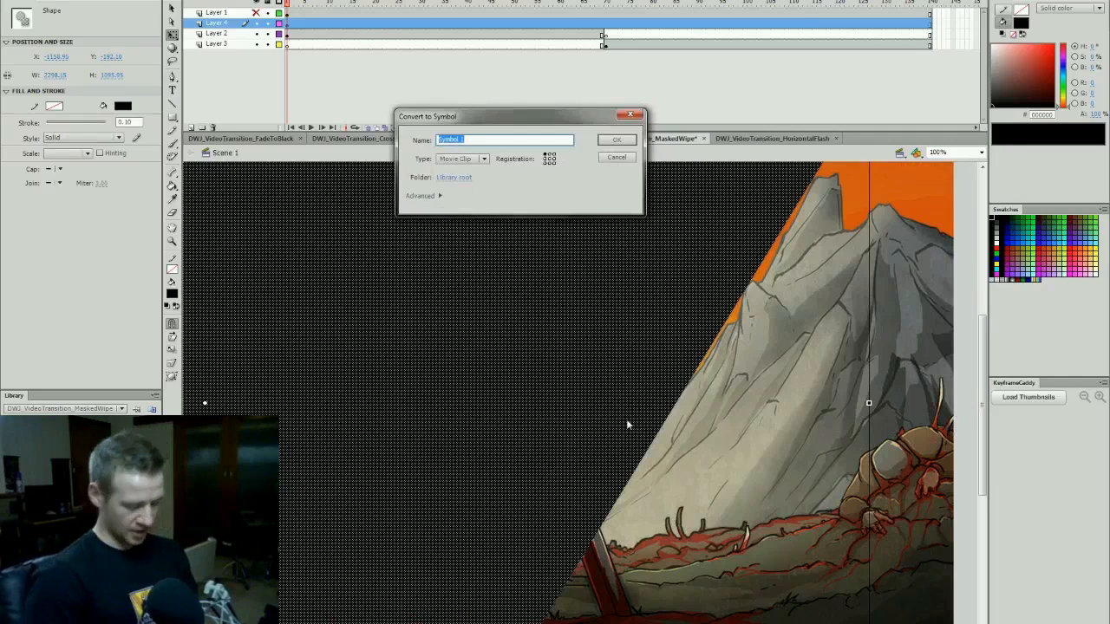
text(Transition)
key(Return)
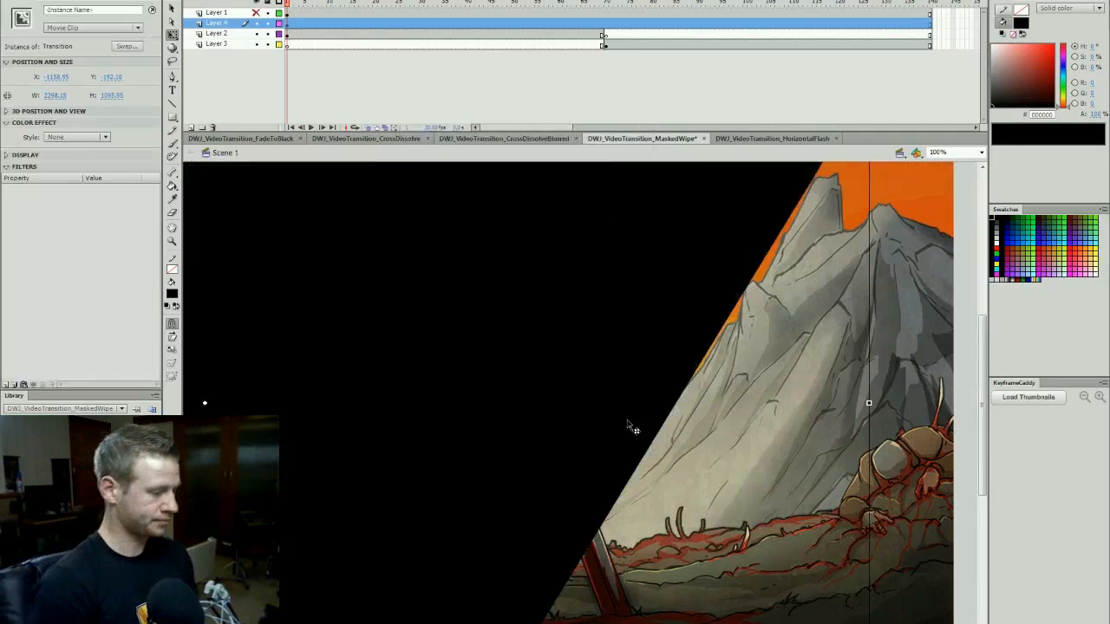
- Shift the Transition clip toward the scene's upper left and turn Layer 4 into a mask for Layer 2
drag(692, 326, 562, 271)
click(287, 24)
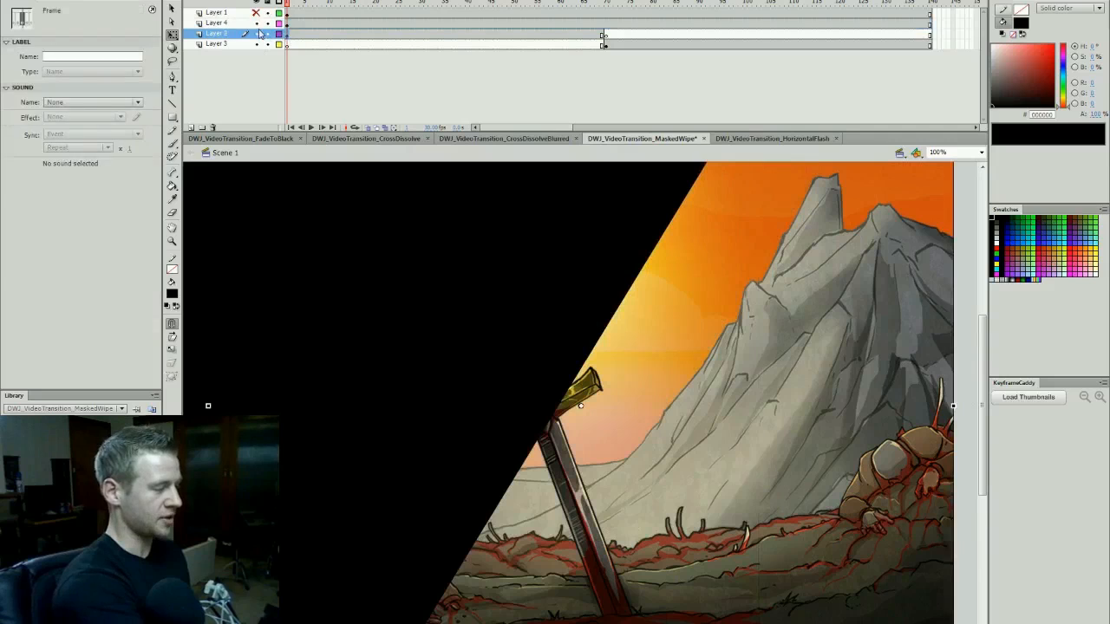
right_click(217, 31)
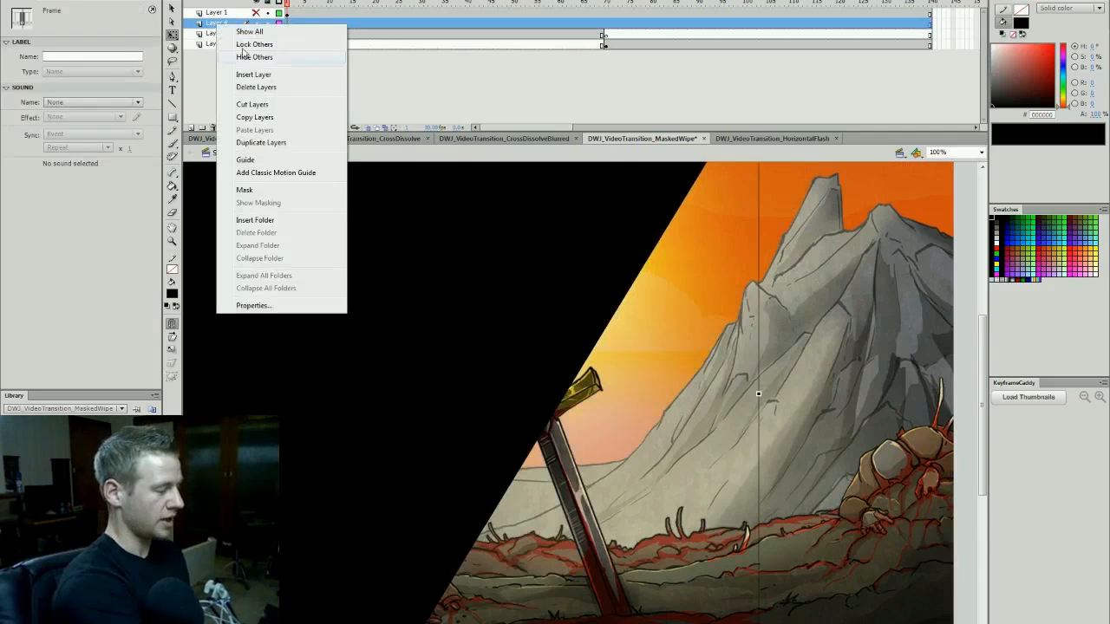
click(252, 190)
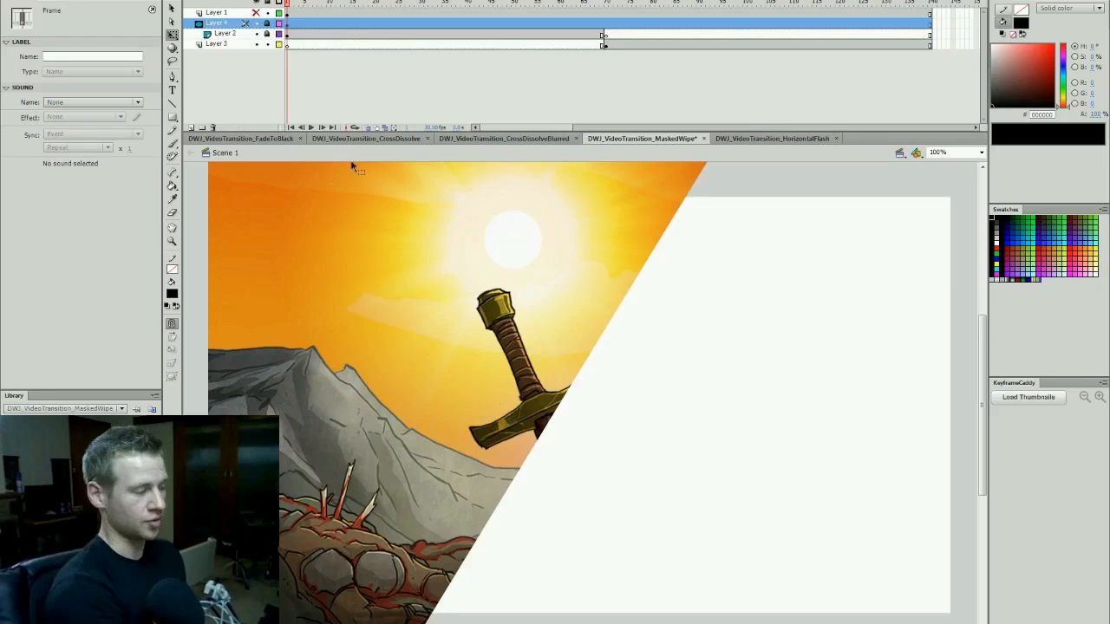
- Unlock Layers 4 and 2, try moving the sword scene, undo that move, and toggle Layer 4's visibility
click(267, 33)
click(267, 33)
click(267, 34)
drag(578, 311, 641, 311)
key(ctrl+z)
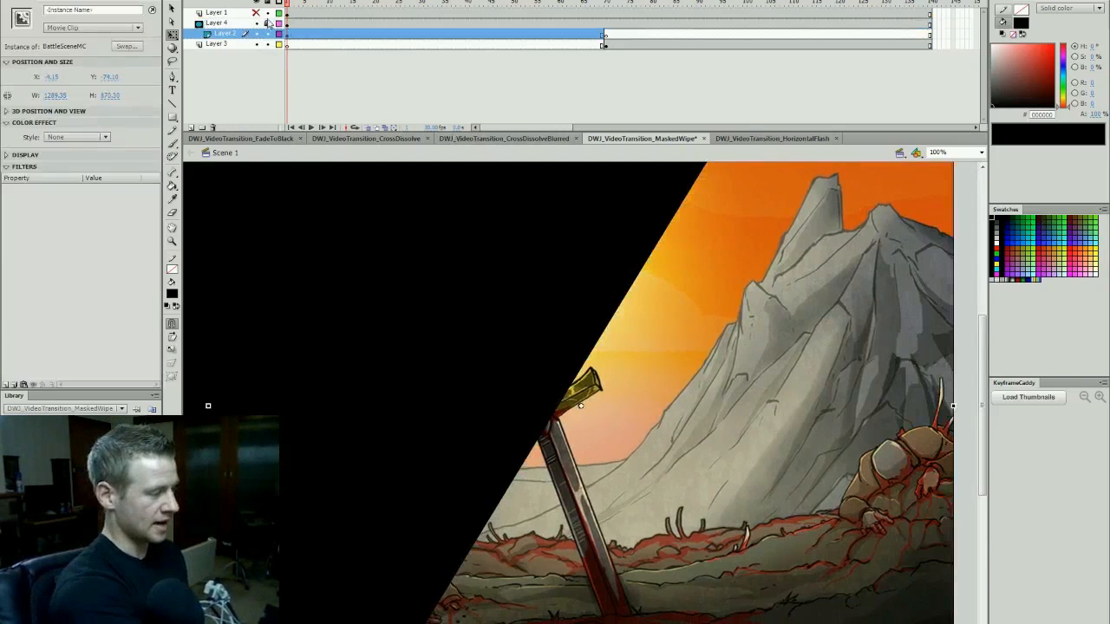
click(256, 23)
click(257, 23)
- Move the mask shape to the right, lock Layers 4 and 2 to preview the masking, and return to frame 1
click(314, 5)
drag(528, 297, 653, 317)
drag(268, 26, 267, 36)
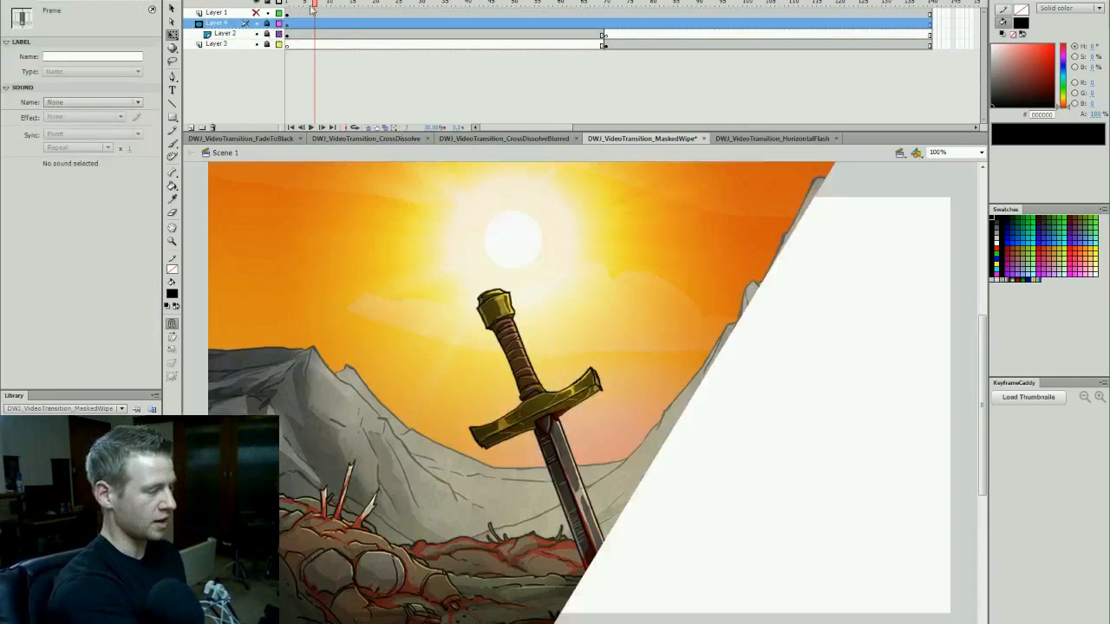
key(comma)
key(comma)
key(comma)
key(comma)
key(comma)
key(comma)
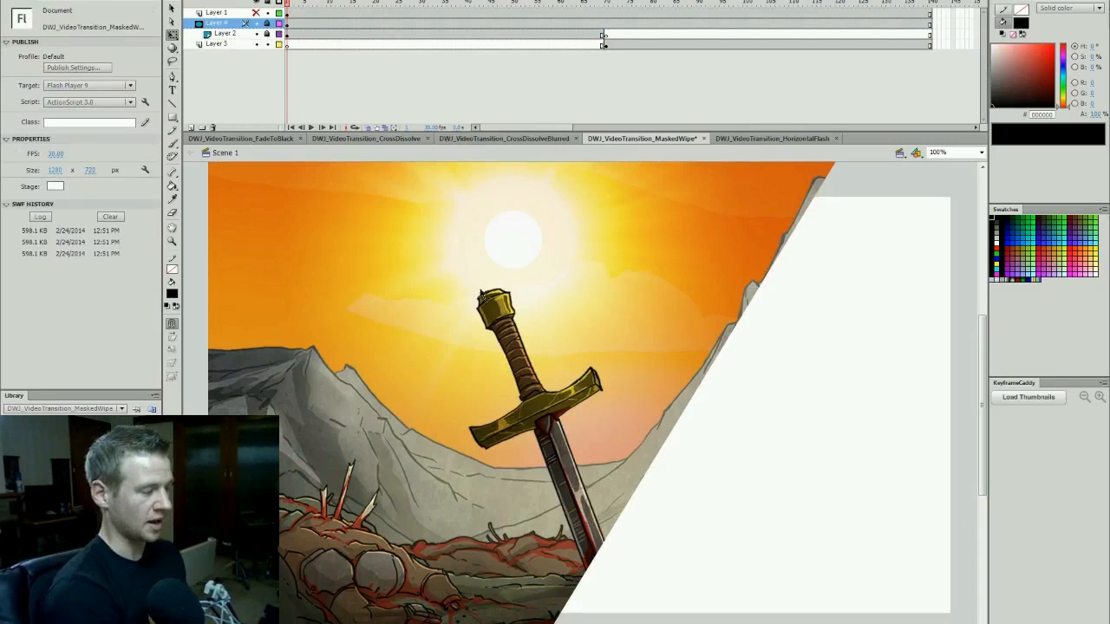
- Unlock Layers 4 and 2, hide Layer 4, and make the sword scene on Layer 2 and volcano scene on Layer 3 span frames 1 to 140
drag(268, 24, 267, 34)
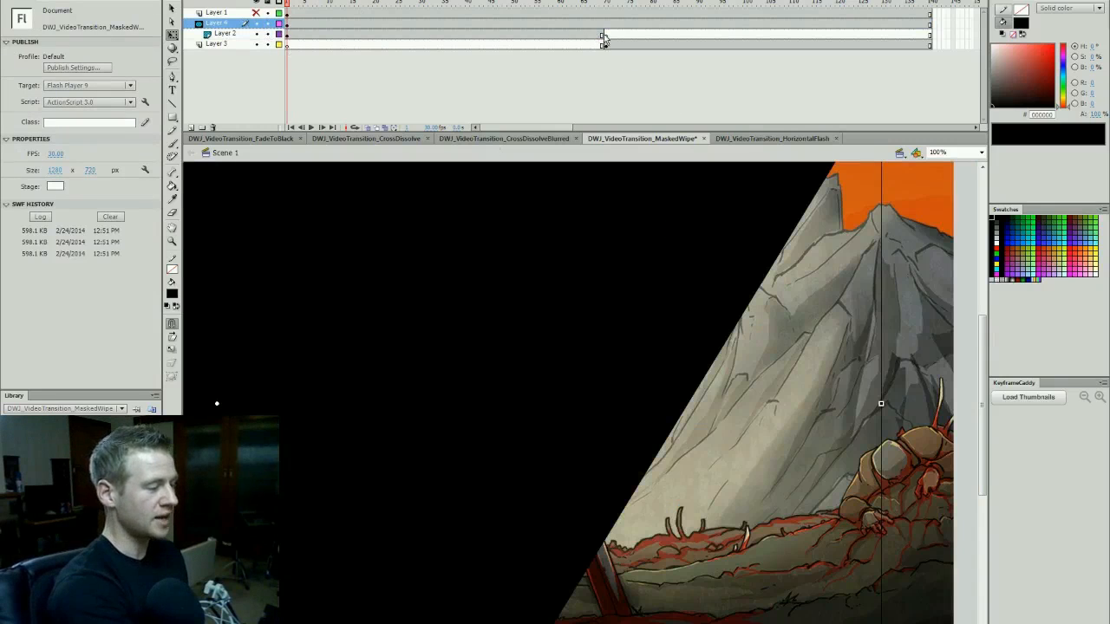
click(607, 34)
click(606, 45)
drag(606, 45, 256, 34)
click(607, 34)
click(606, 35)
key(Escape)
click(303, 4)
drag(302, 4, 247, 101)
click(256, 33)
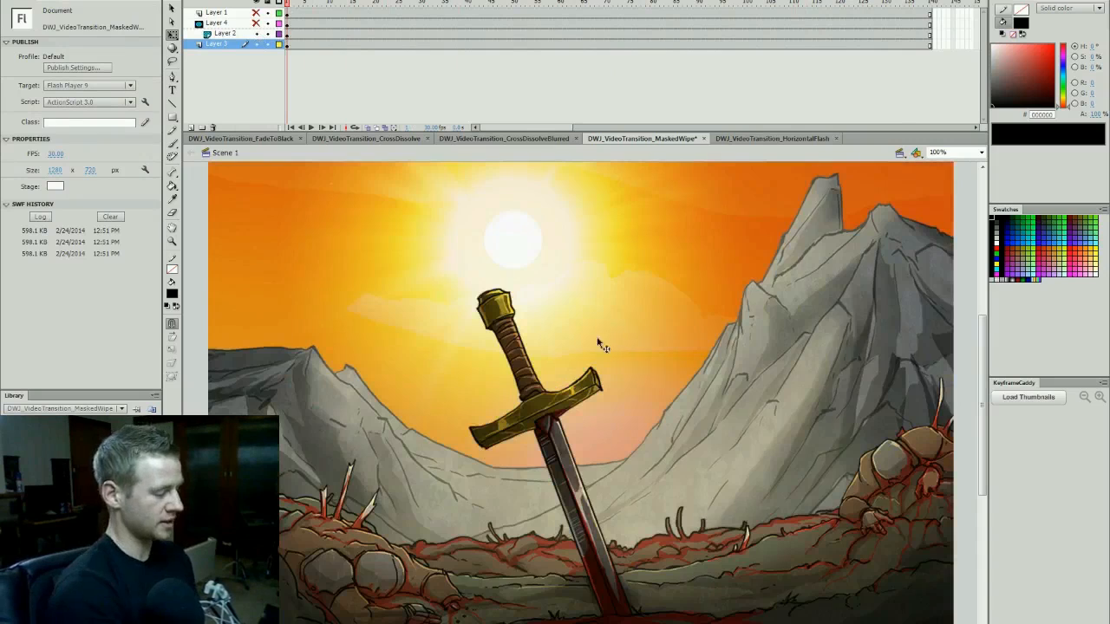
- Show Layer 4 and, at frame 1, widen the mask shape to about 3066 px and move it over the entire scene
drag(403, 5, 965, 54)
click(257, 24)
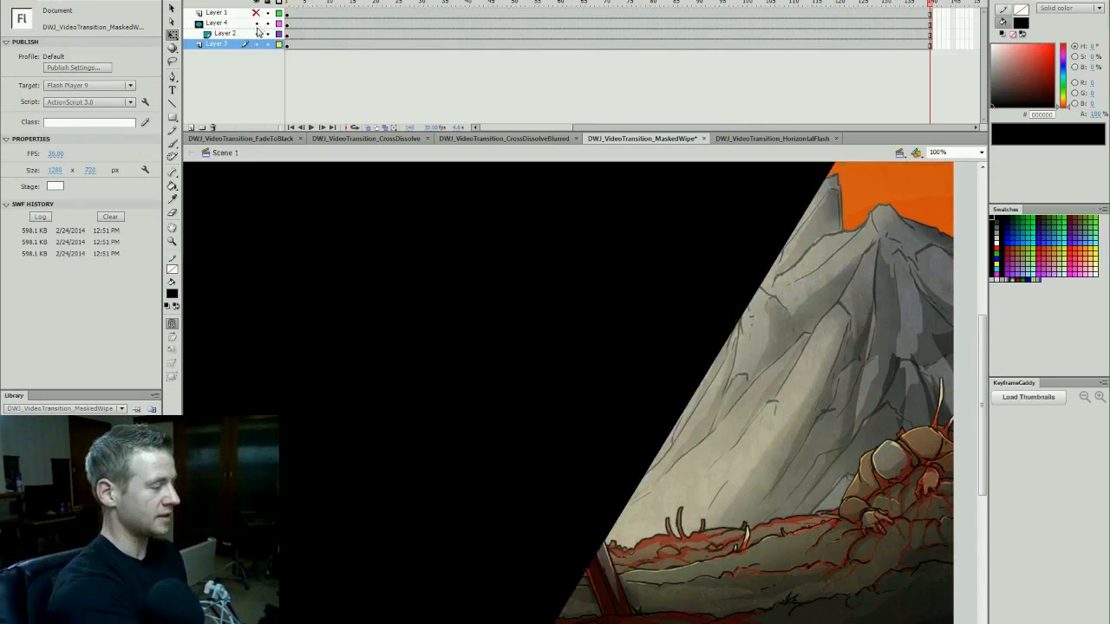
click(286, 24)
drag(620, 401, 453, 496)
drag(757, 398, 977, 396)
drag(486, 476, 942, 494)
- Insert keyframes on Layer 4 at frames 30 and 110
click(465, 7)
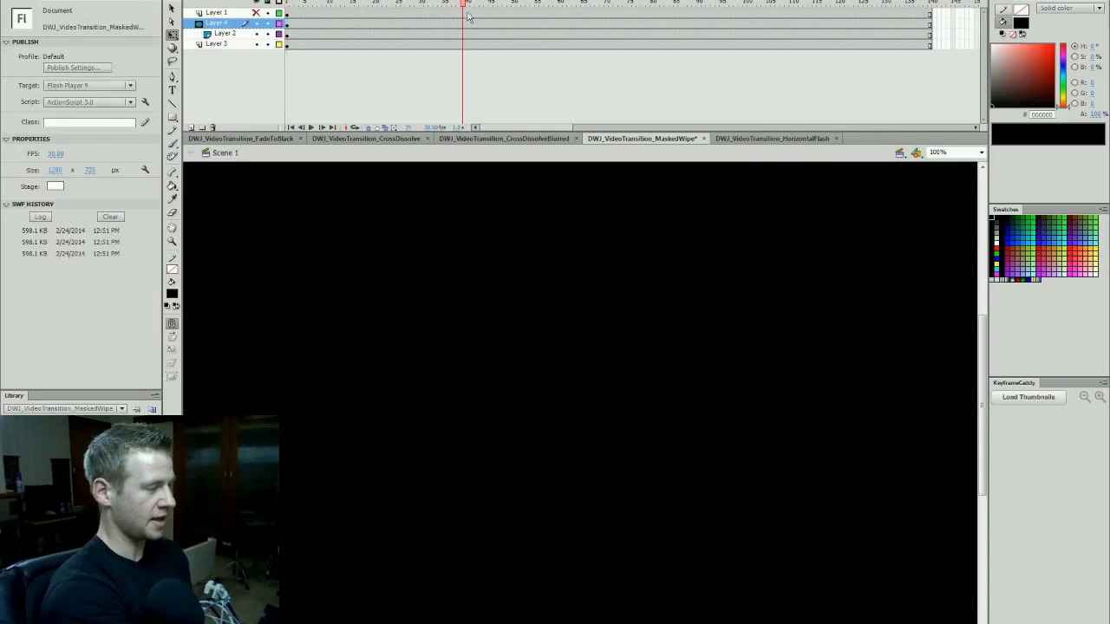
click(425, 25)
key(F6)
drag(424, 3, 788, 21)
click(792, 26)
key(F6)
- Move the mask shape past the scene's left side at frame 110 and create a classic tween between Layer 4's keyframes
drag(934, 370, 192, 191)
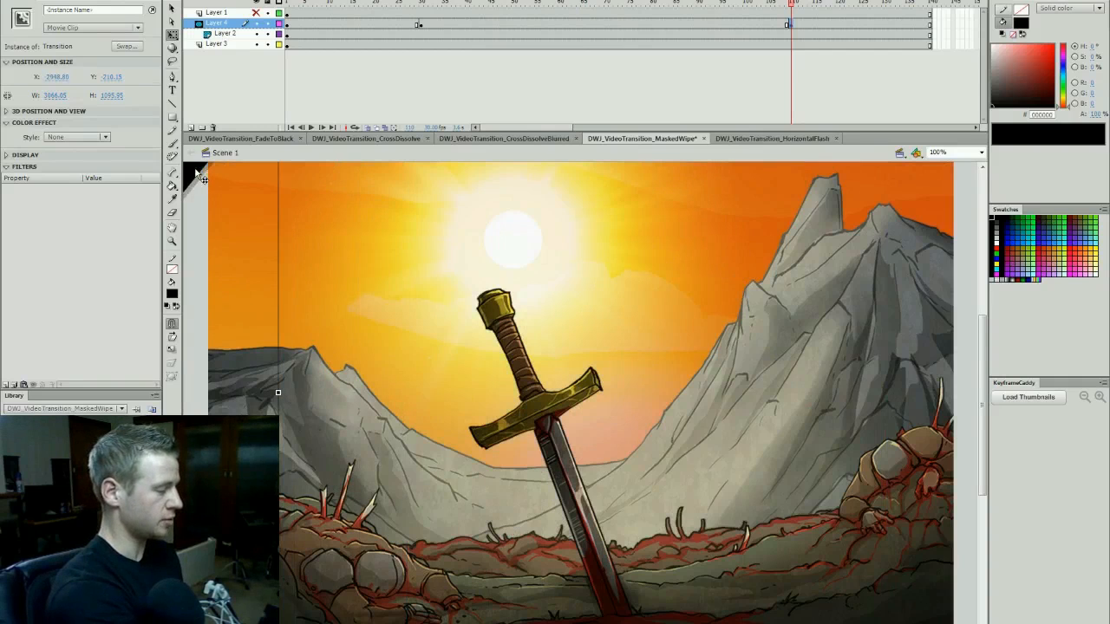
right_click(568, 24)
drag(539, 4, 407, 5)
- Lock Layers 4 and 2, play the masked wipe, and scrub back to its middle around frame 65
click(267, 23)
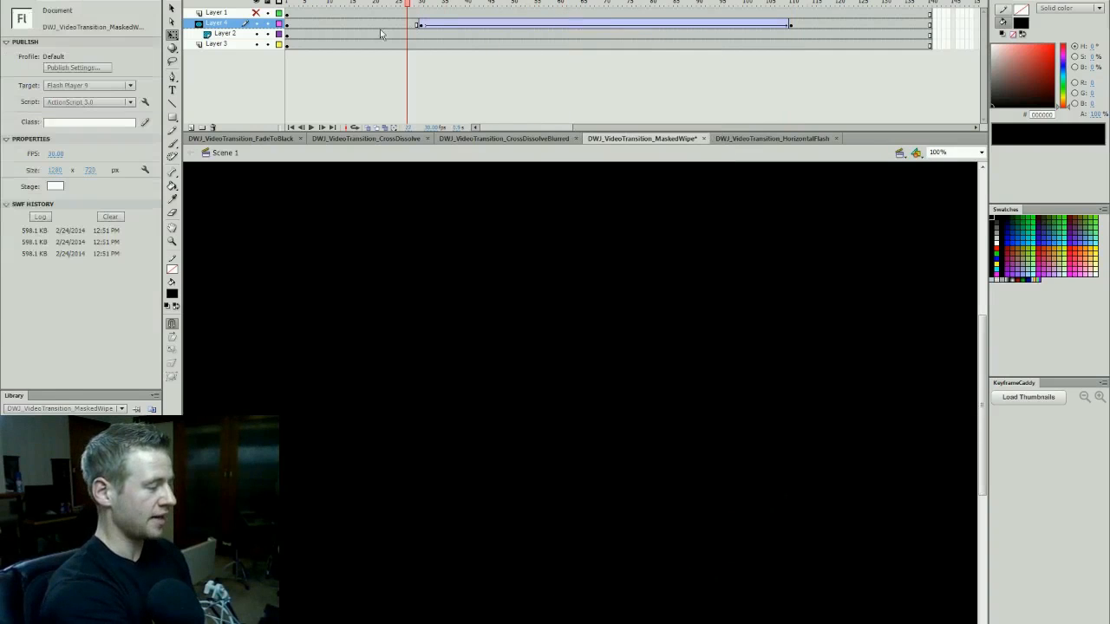
click(268, 33)
key(Return)
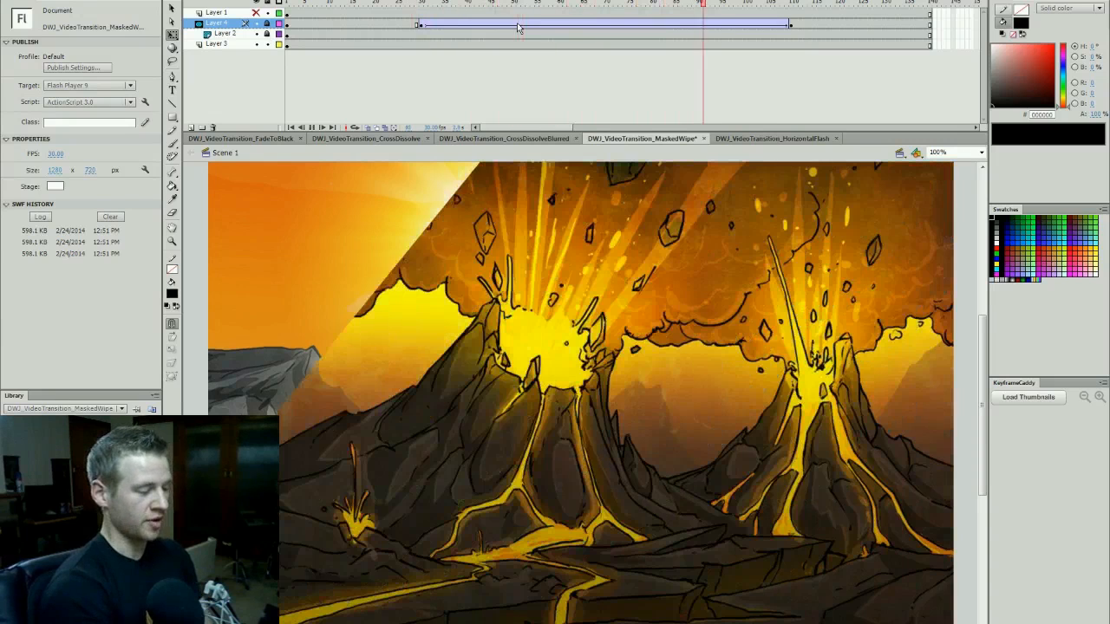
click(661, 5)
click(582, 6)
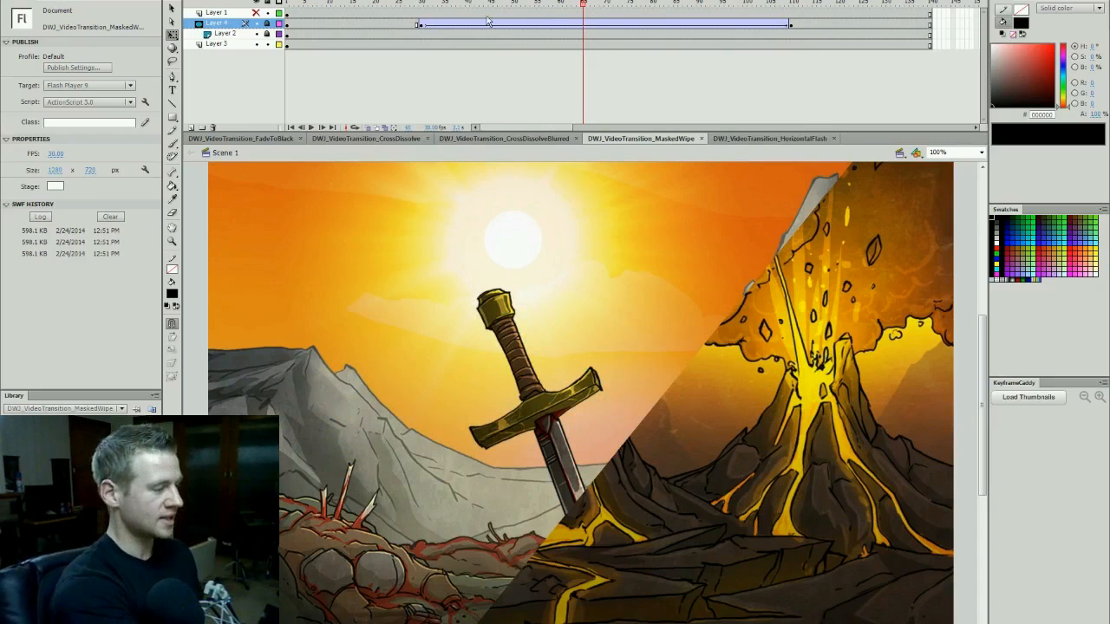
- Unlock and show Layer 4, inspect its mask shape around frames 65 to 68, and hide Layers 2 and 3
click(267, 24)
click(257, 24)
click(586, 25)
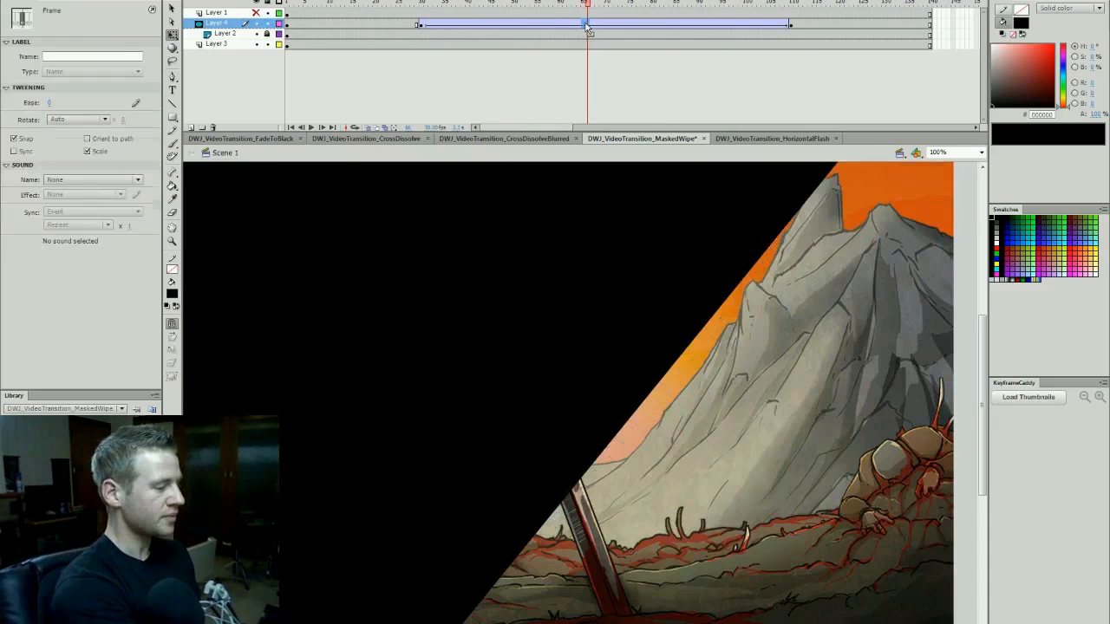
click(596, 24)
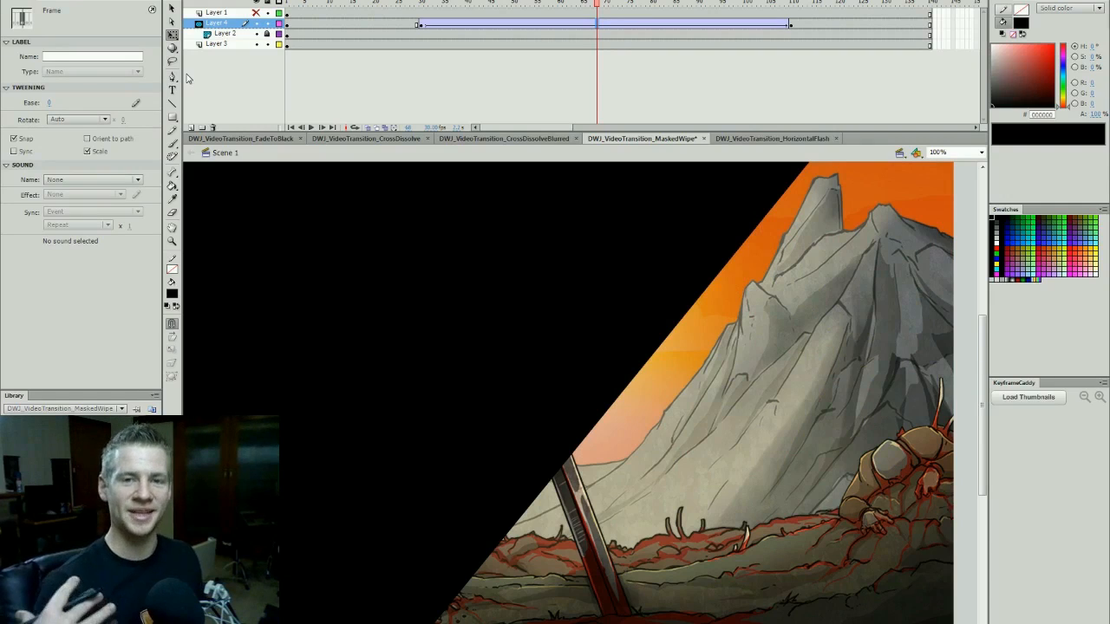
drag(604, 7, 590, 30)
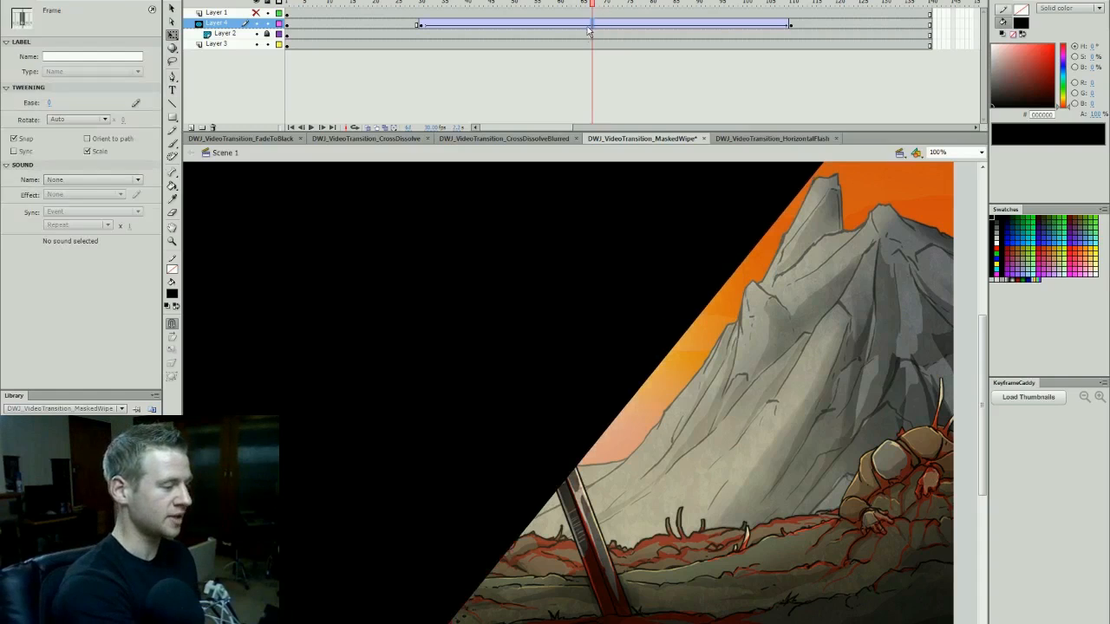
click(257, 43)
- Try an ease of -100 on Layer 4's mask tween and play it from frame 30
click(536, 25)
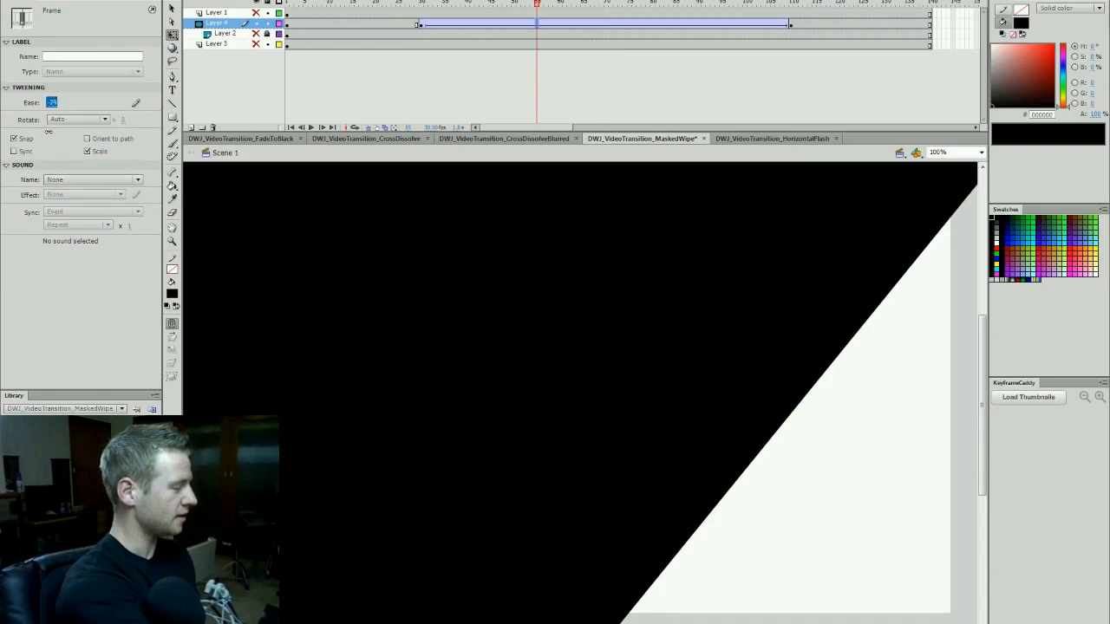
drag(49, 116, 51, 265)
drag(535, 5, 422, 39)
key(Return)
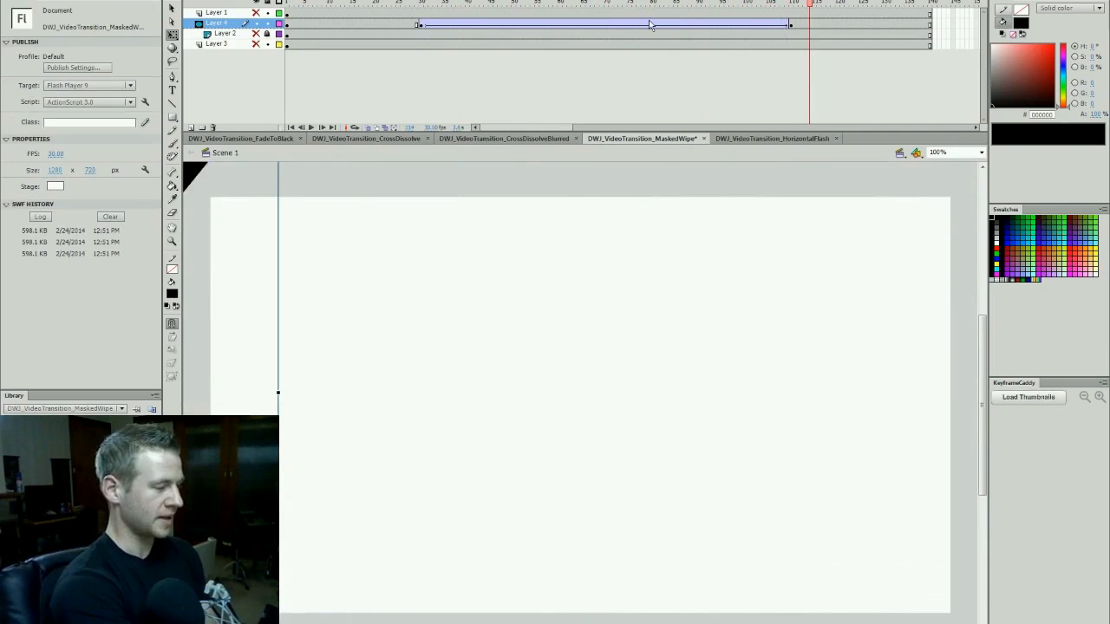
- Try an ease of 100 on Layer 4's mask tween and play it from frame 30
click(652, 24)
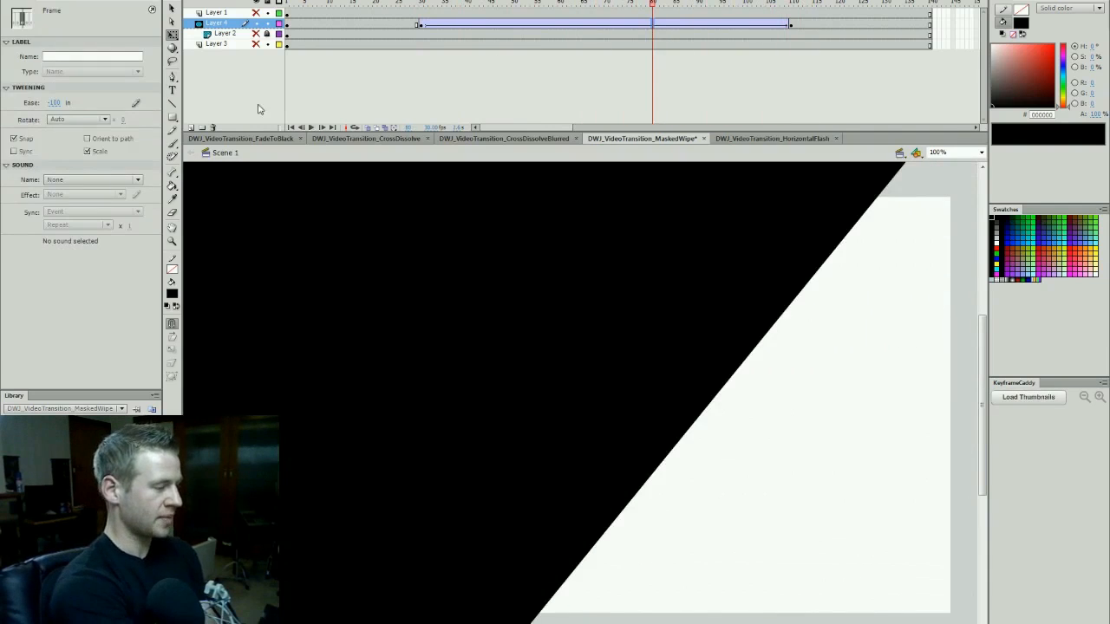
click(58, 104)
text(100)
key(Return)
click(420, 5)
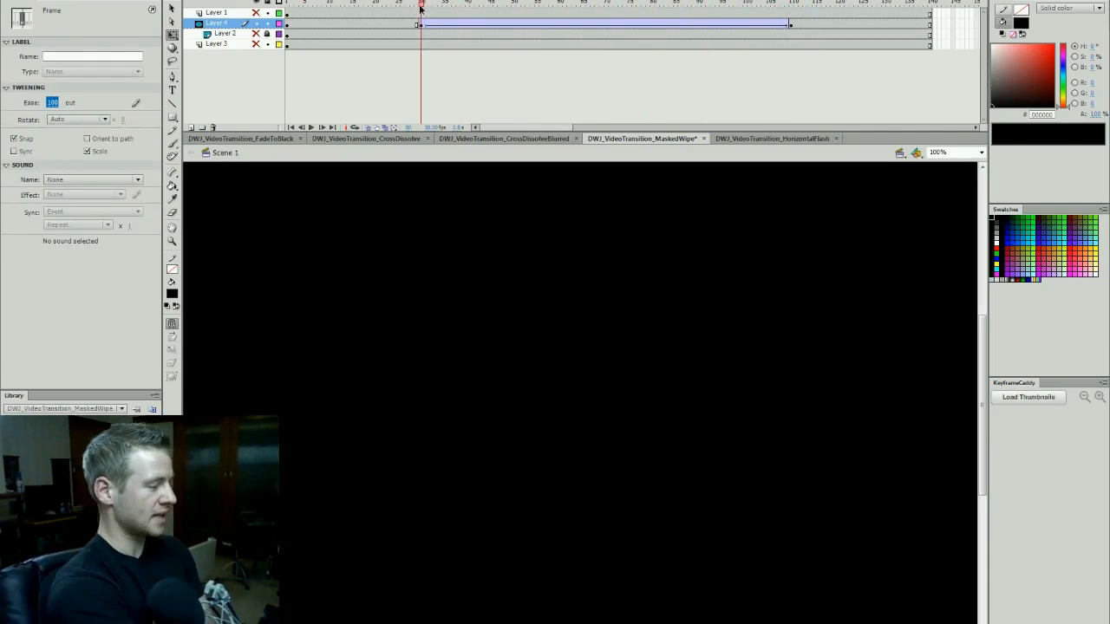
key(Return)
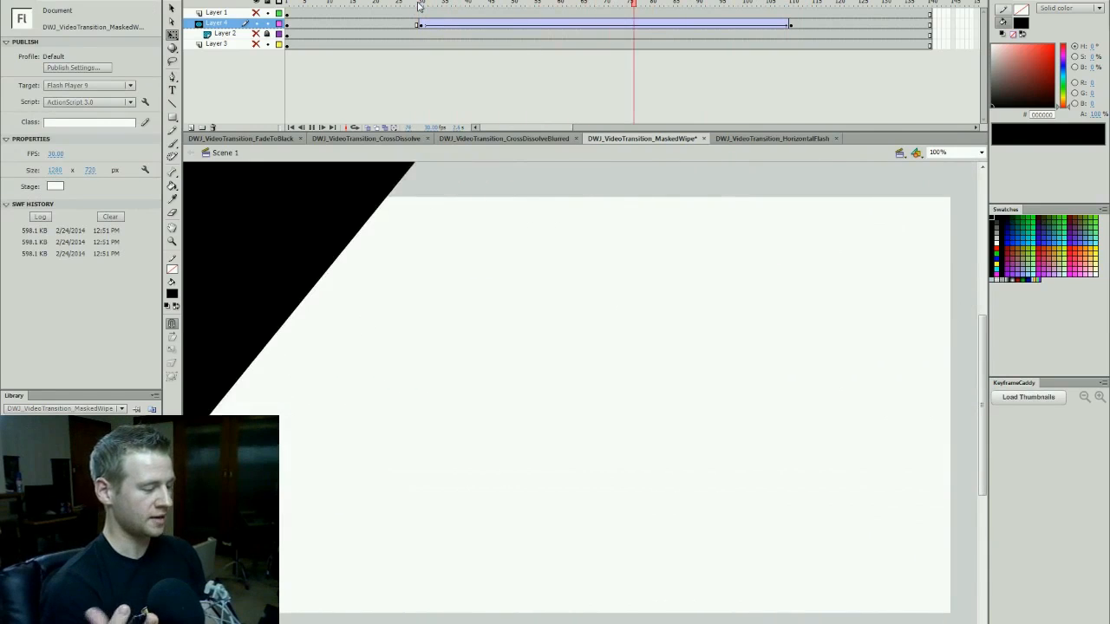
- Reset the ease of Layer 4's mask tween to 0 and check the shape around frame 70
click(598, 23)
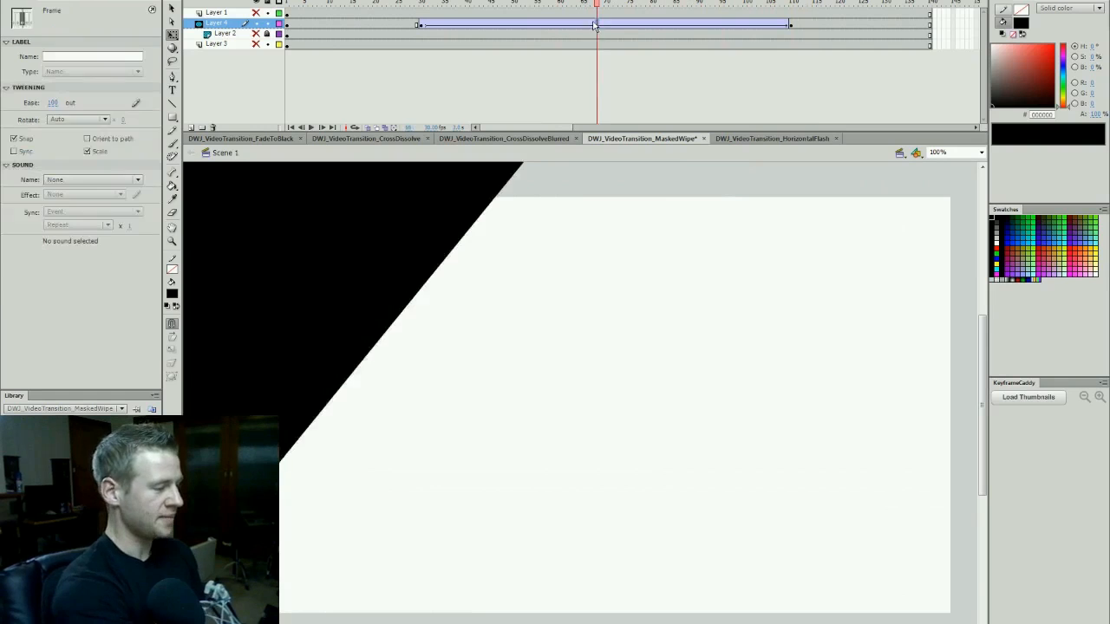
click(53, 104)
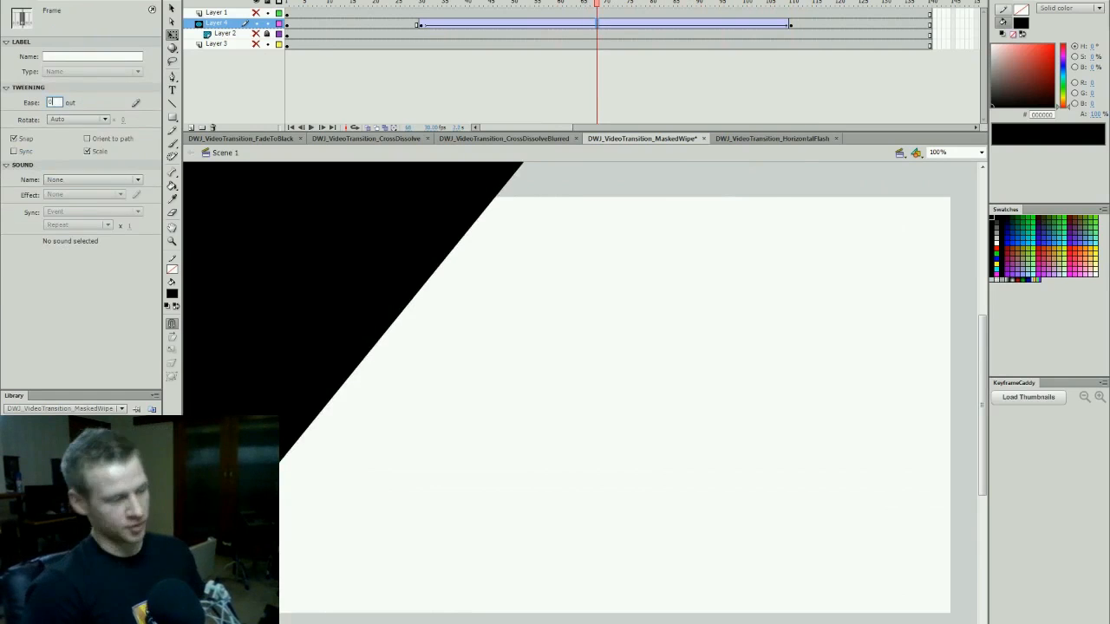
text(0)
key(Return)
click(613, 24)
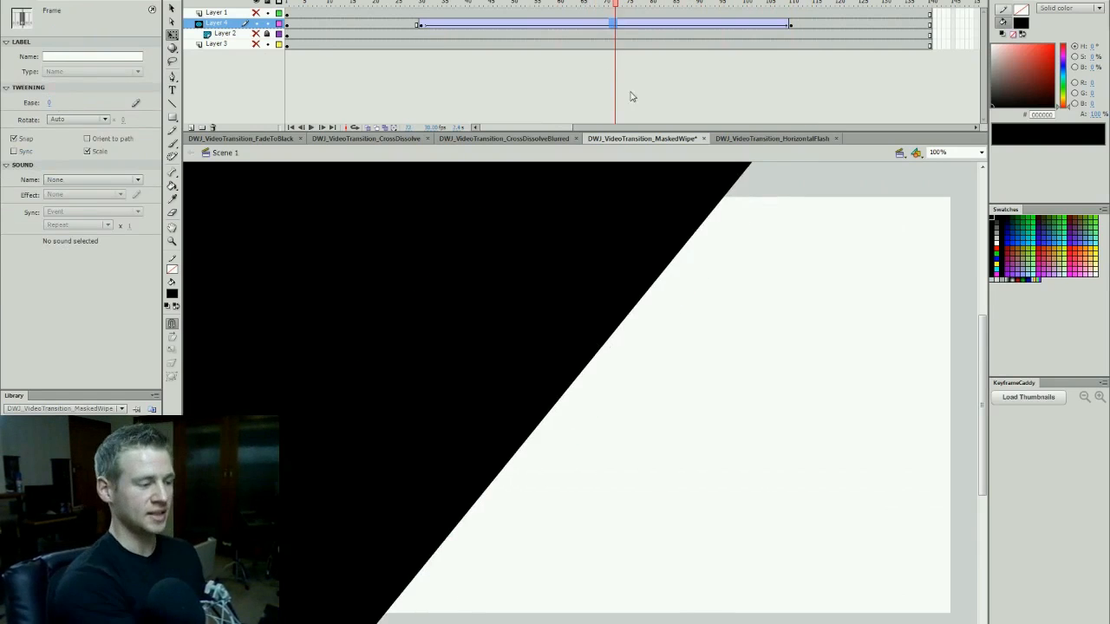
click(603, 24)
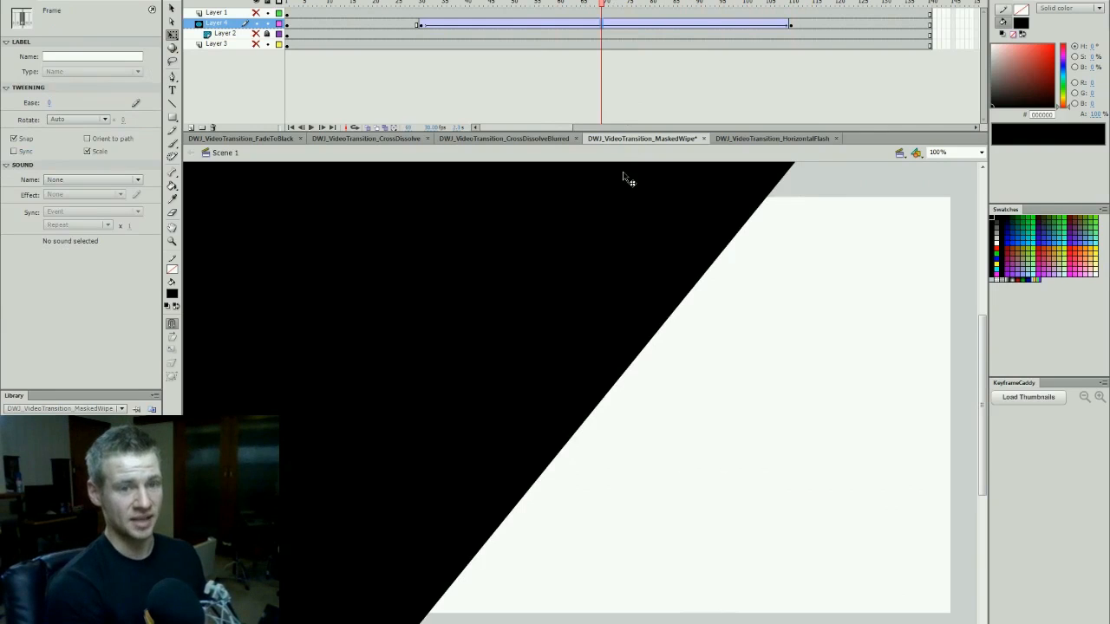
- Give Layer 4's mask tween a custom S-shaped ease curve that flattens at both the start and end, and apply it
click(597, 25)
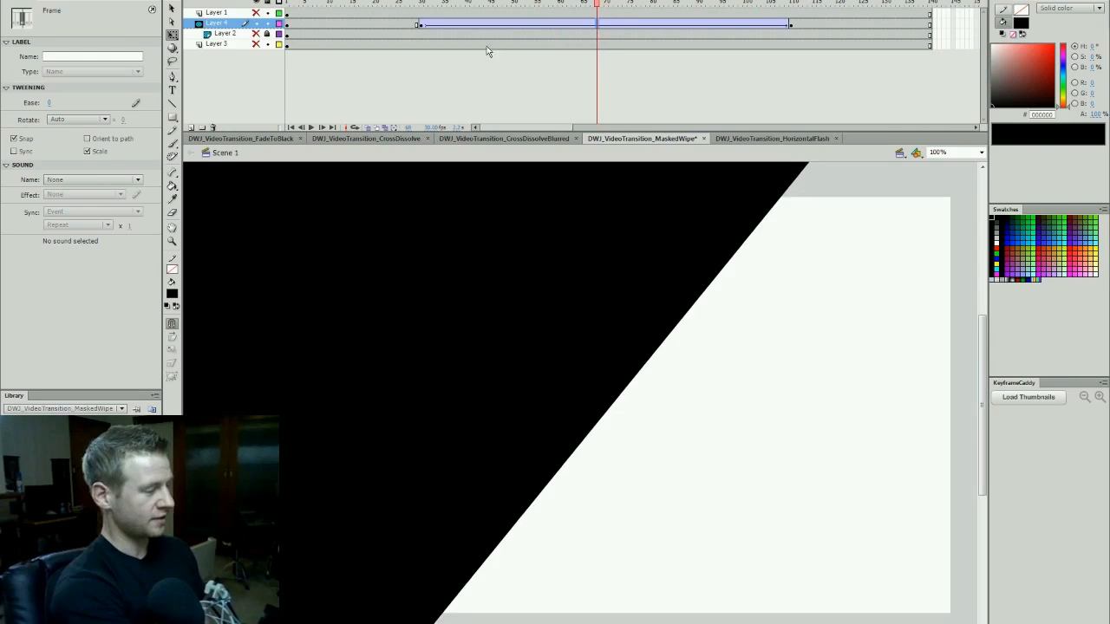
click(136, 104)
drag(646, 187, 677, 104)
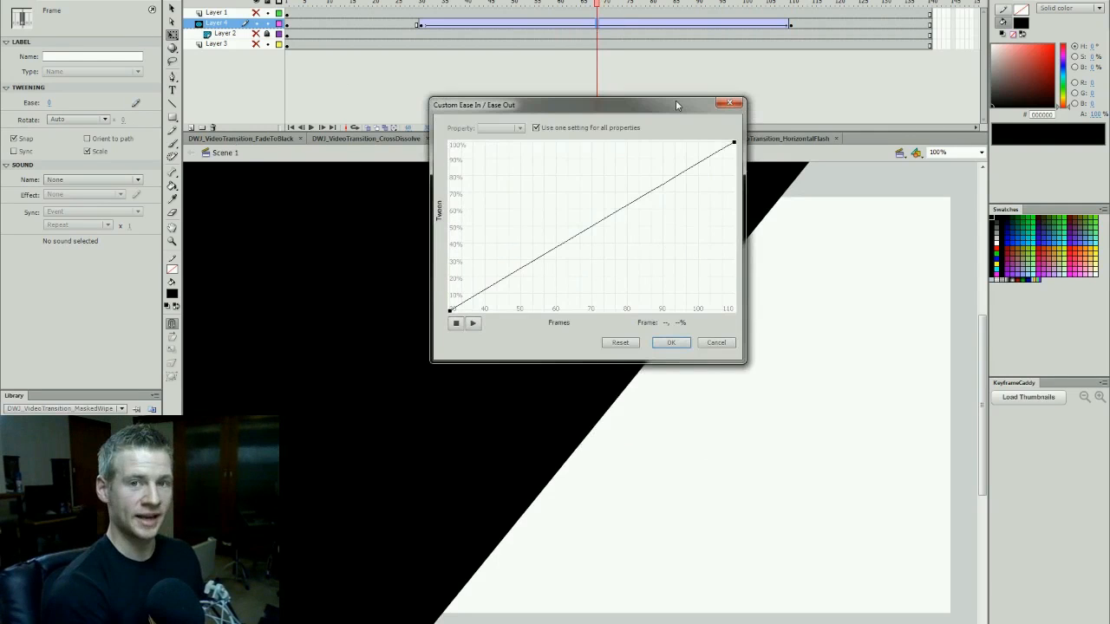
click(451, 311)
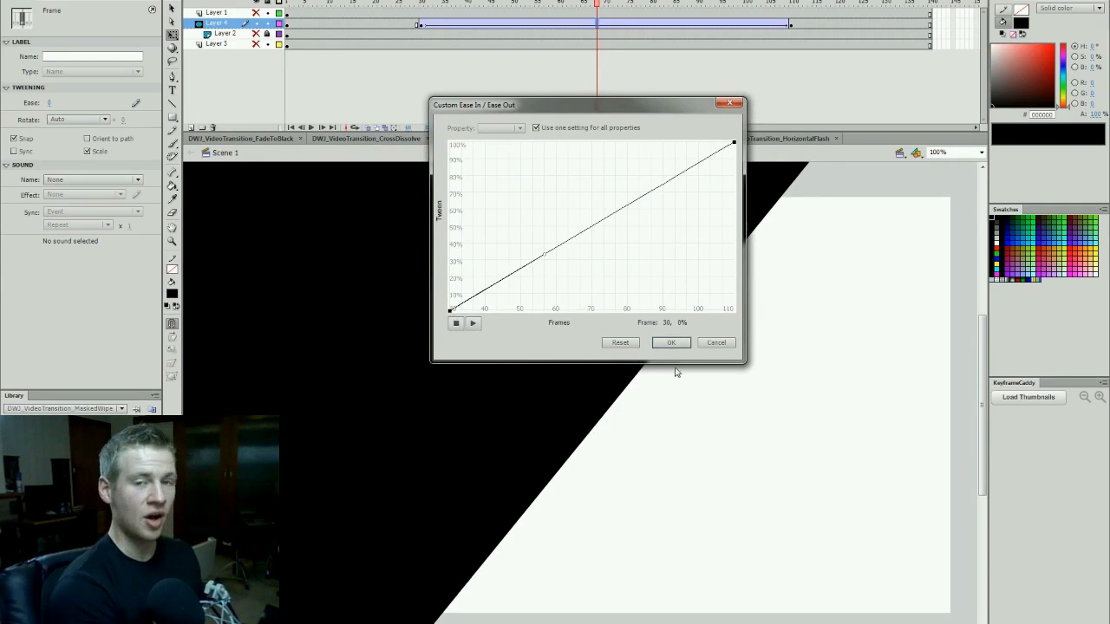
drag(543, 255, 643, 336)
click(733, 142)
drag(665, 183, 564, 141)
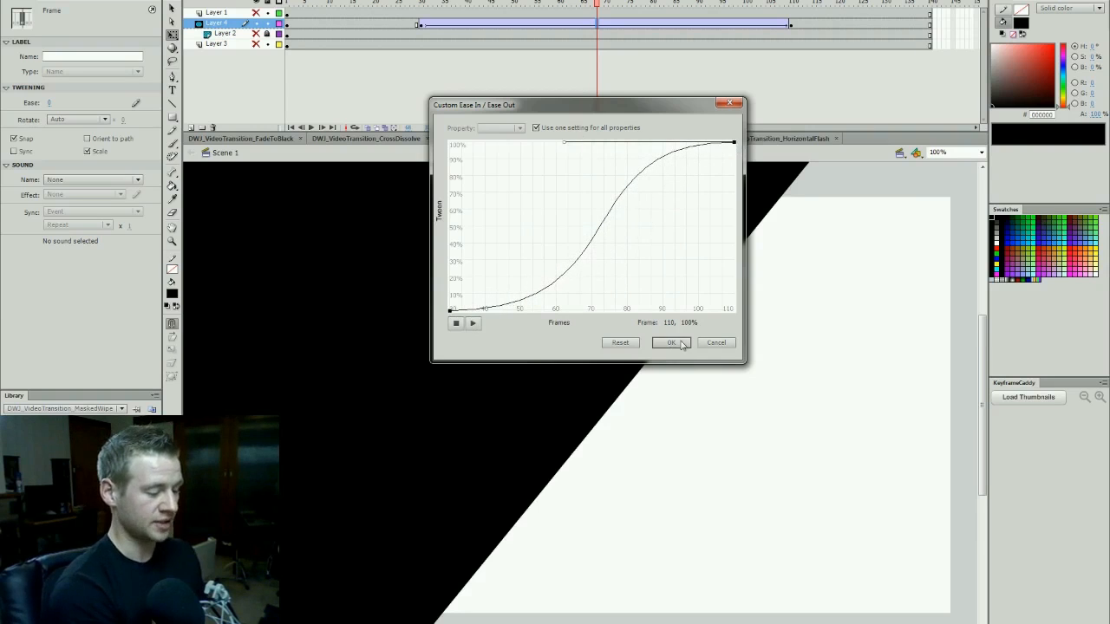
click(671, 343)
- Play the eased mask from frame 30, show all layers, lock Layer 4, and replay the wipe with both scenes
click(422, 3)
key(Return)
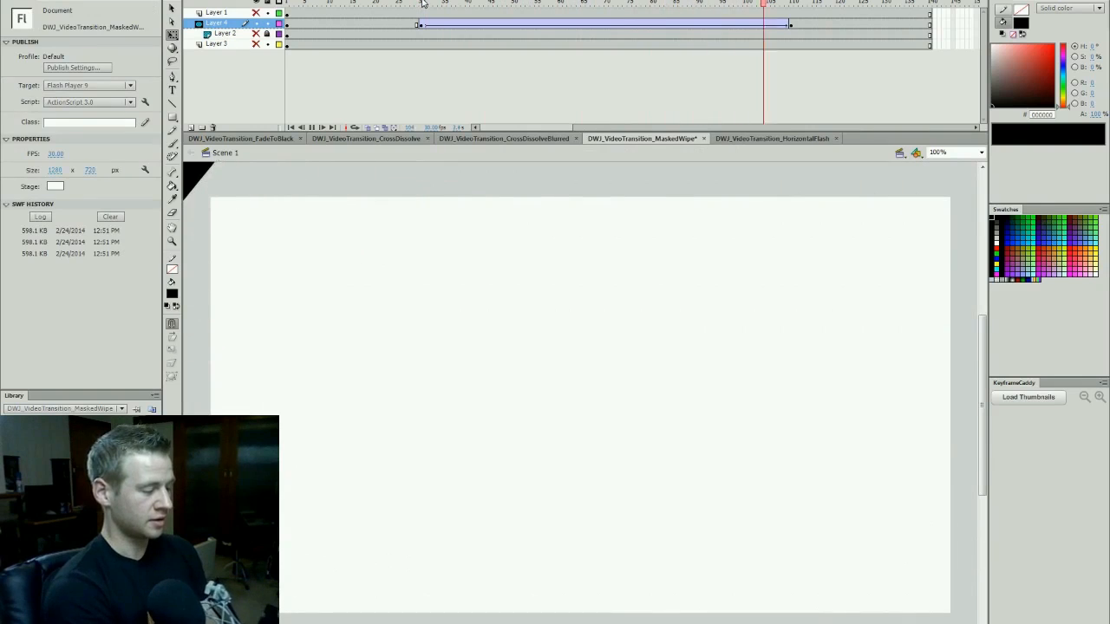
click(423, 4)
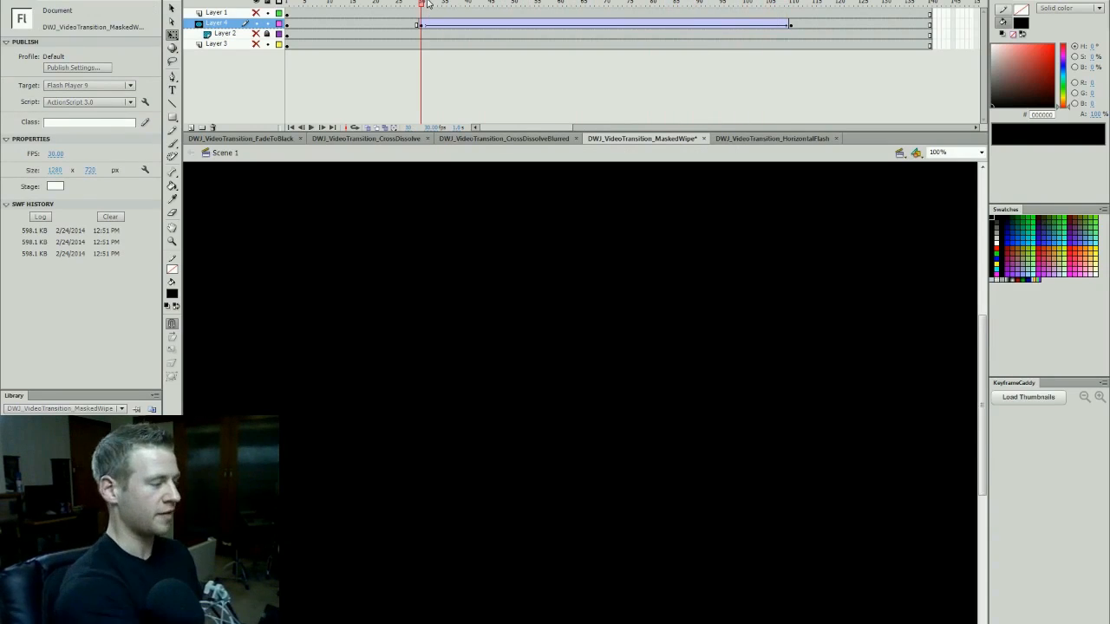
click(417, 5)
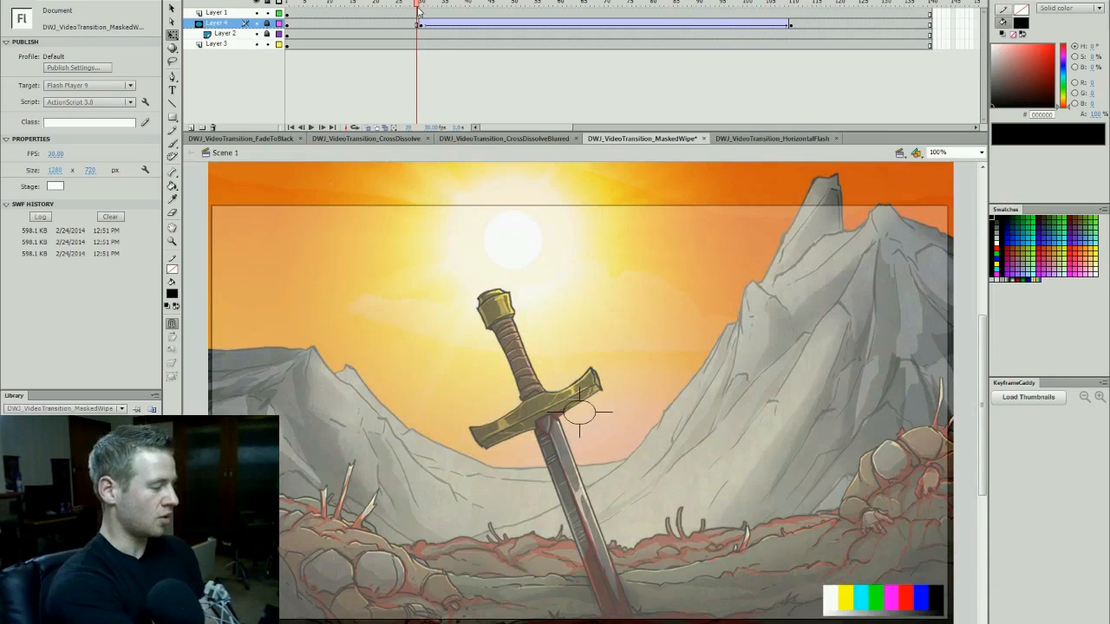
key(Return)
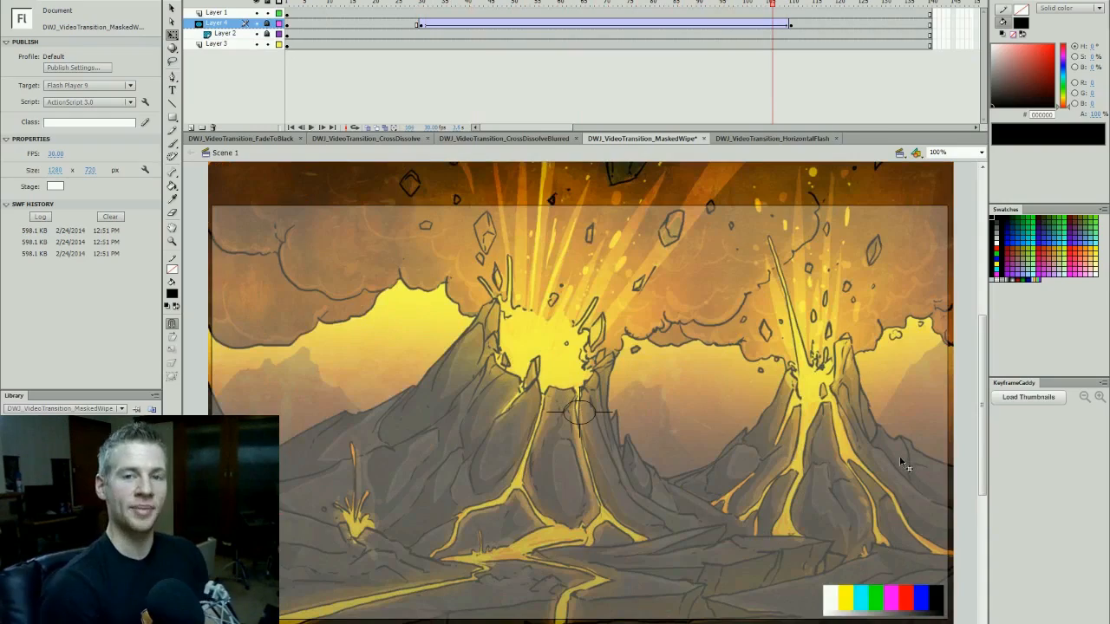
- Test the masked wipe as an exported movie, close the test window, and save the document
key(ctrl+Return)
drag(833, 92, 878, 92)
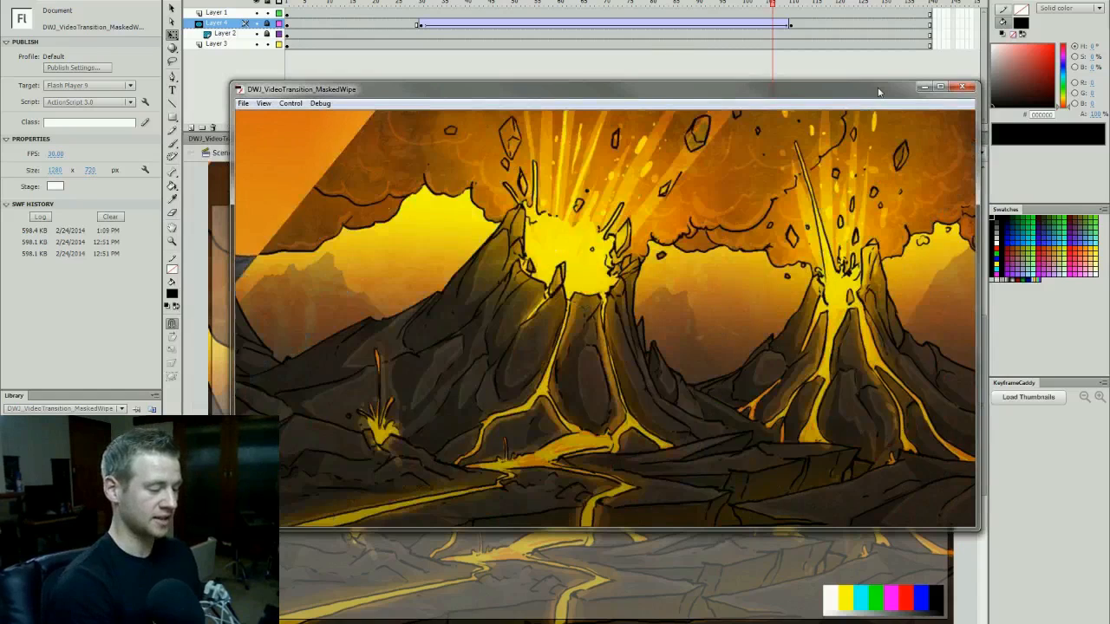
click(960, 86)
drag(786, 5, 800, 5)
key(ctrl+s)
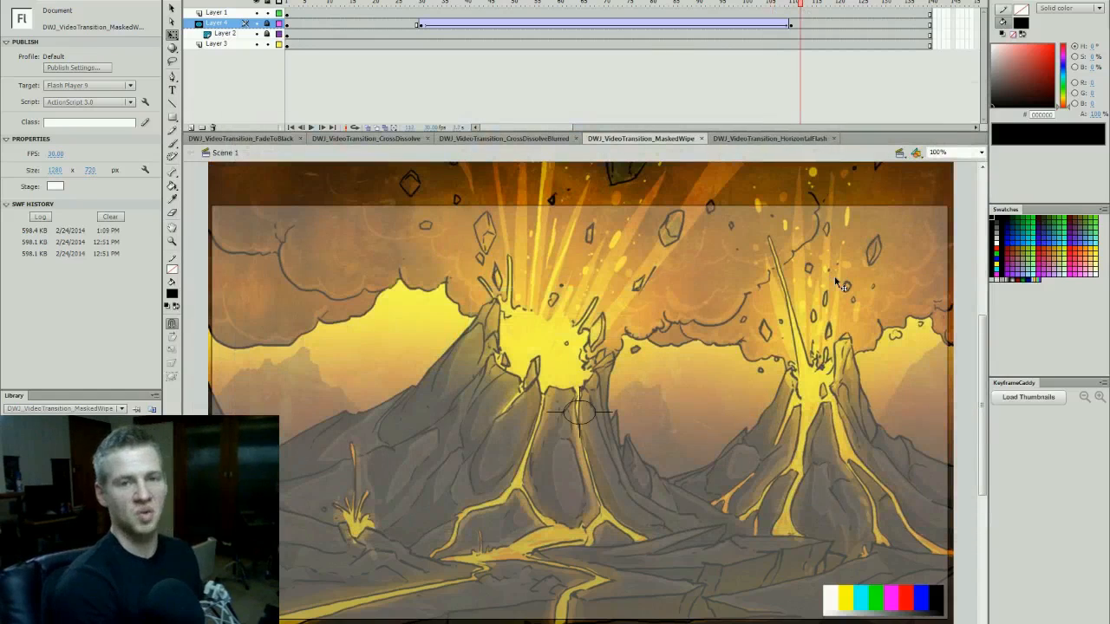
- In DWJ_VideoTransition_HorizontalFlash, extend Layer 2's sword scene over the whole timeline and move Layer 3's volcano keyframe to frame 1
click(783, 141)
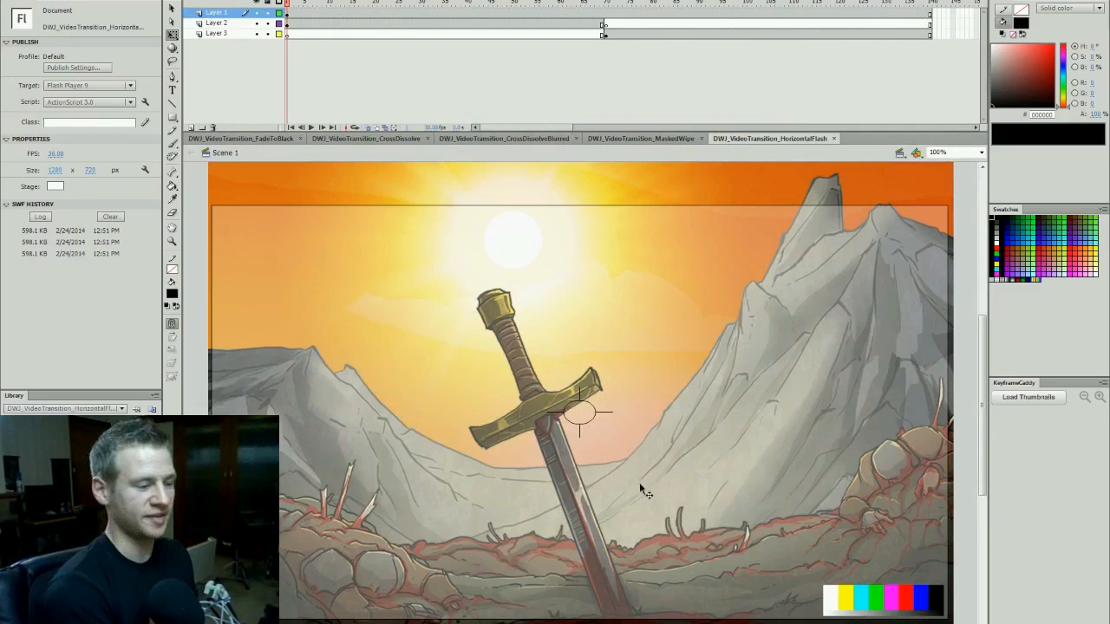
click(981, 154)
click(944, 196)
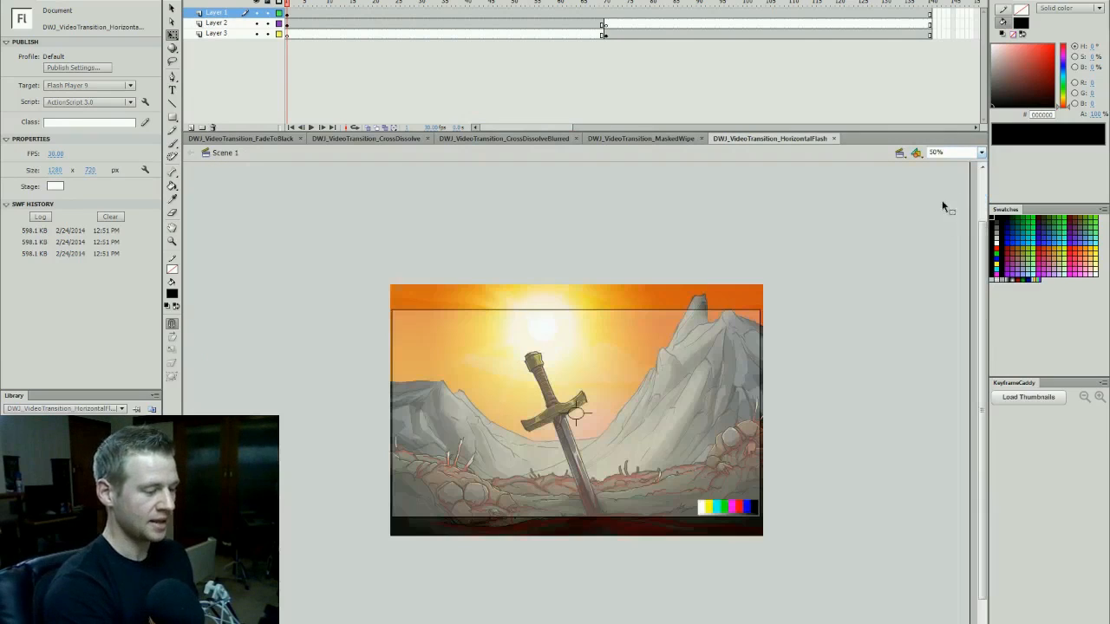
click(606, 34)
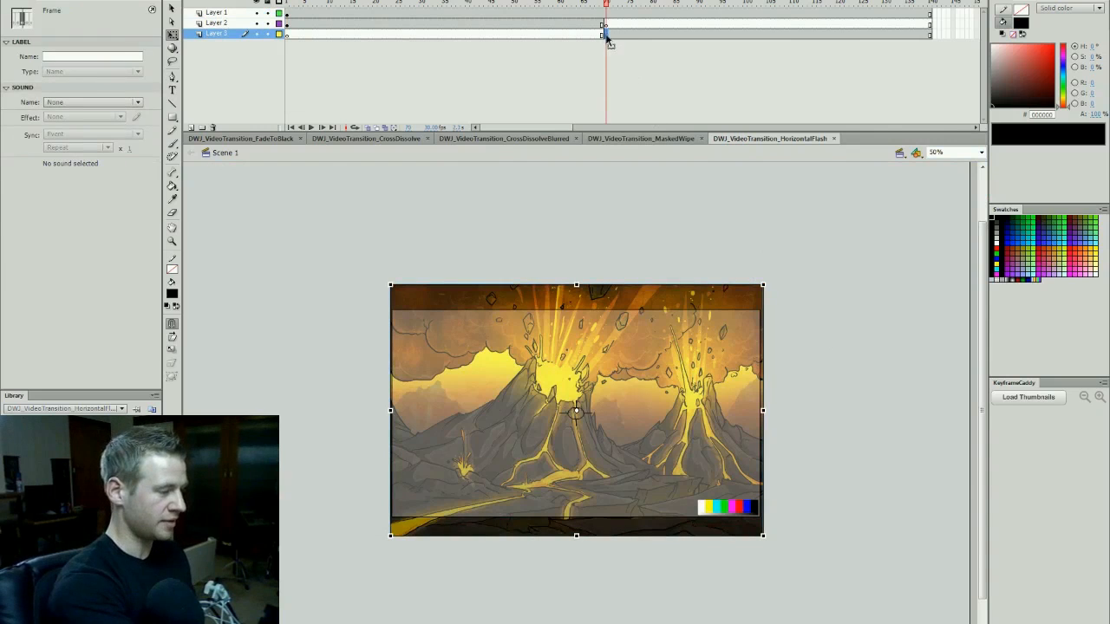
drag(605, 32, 266, 33)
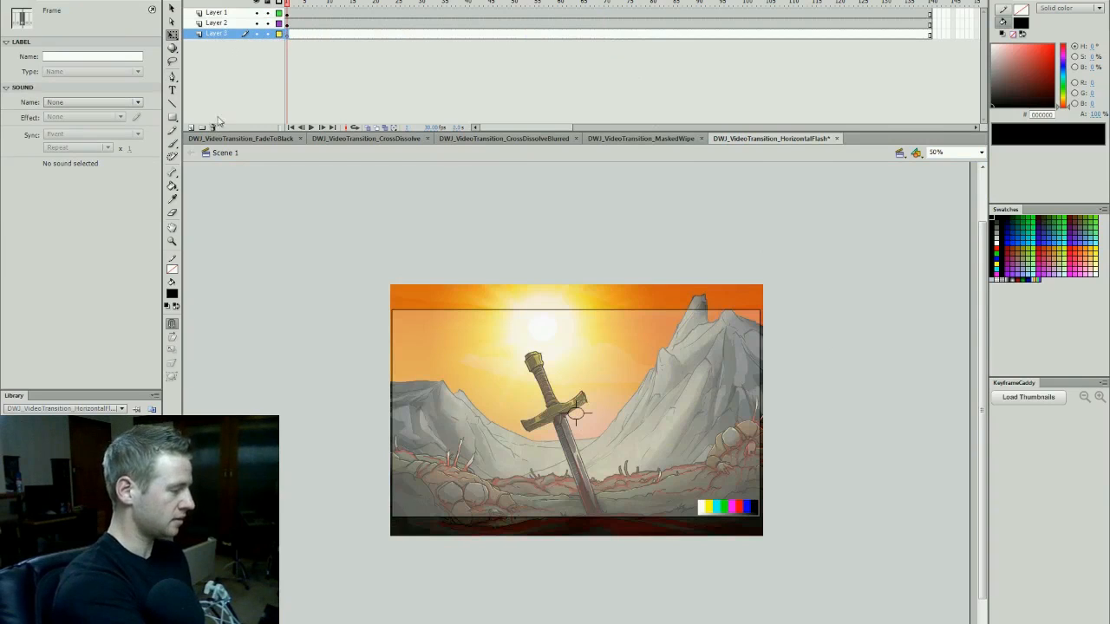
- Place the volcano scene directly to the right of the sword scene, slightly overlapping its edge
click(642, 418)
drag(499, 546, 867, 526)
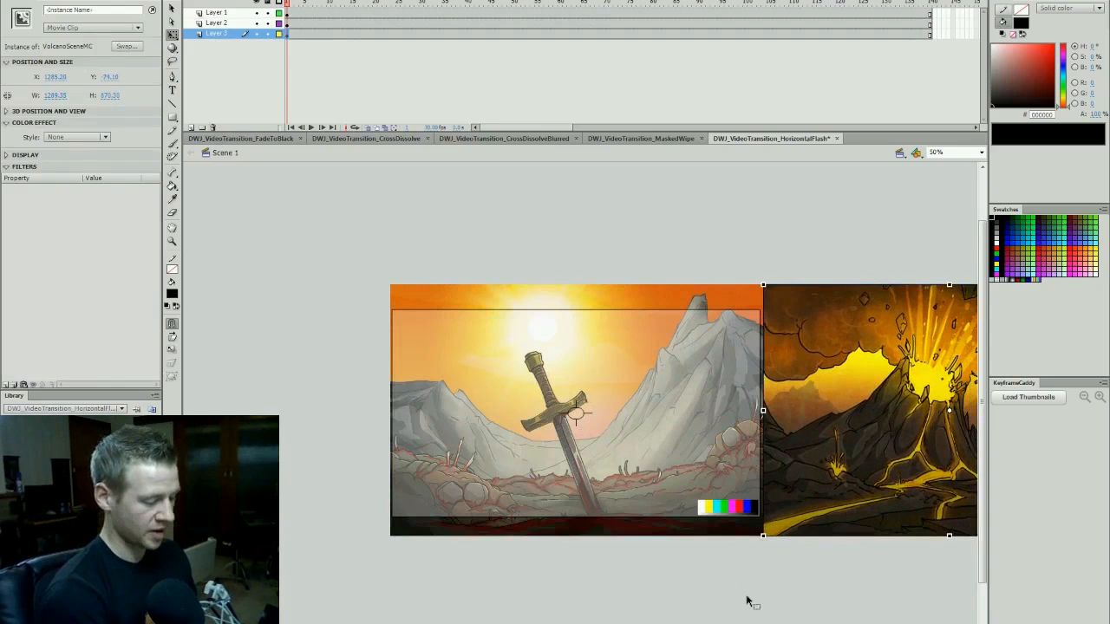
click(751, 602)
scroll(751, 602, right, 5)
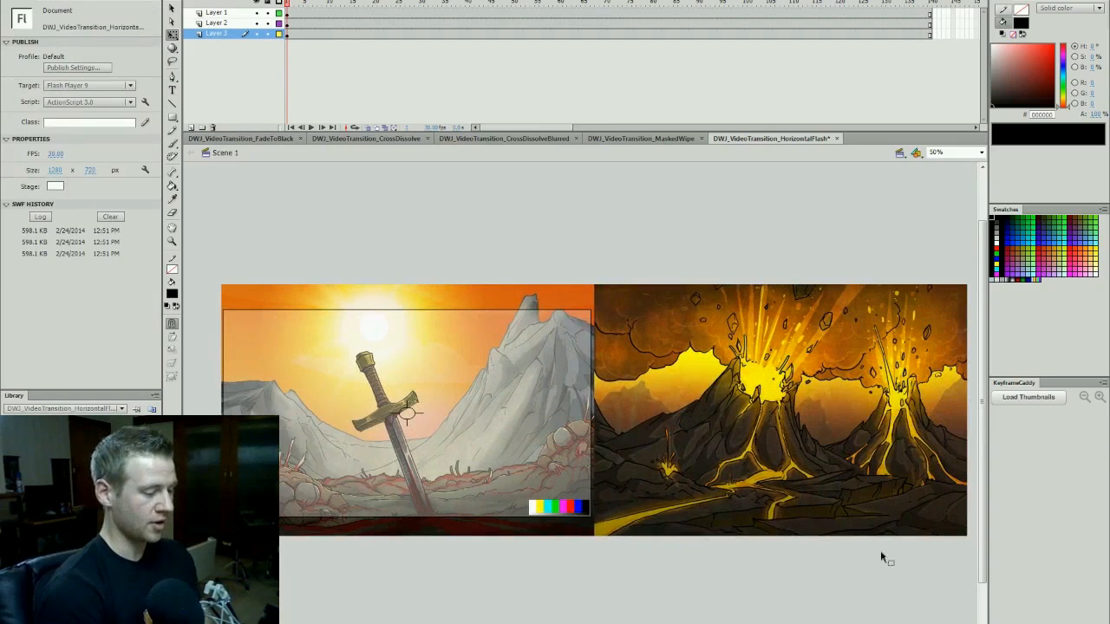
click(853, 466)
drag(912, 464, 896, 466)
click(701, 578)
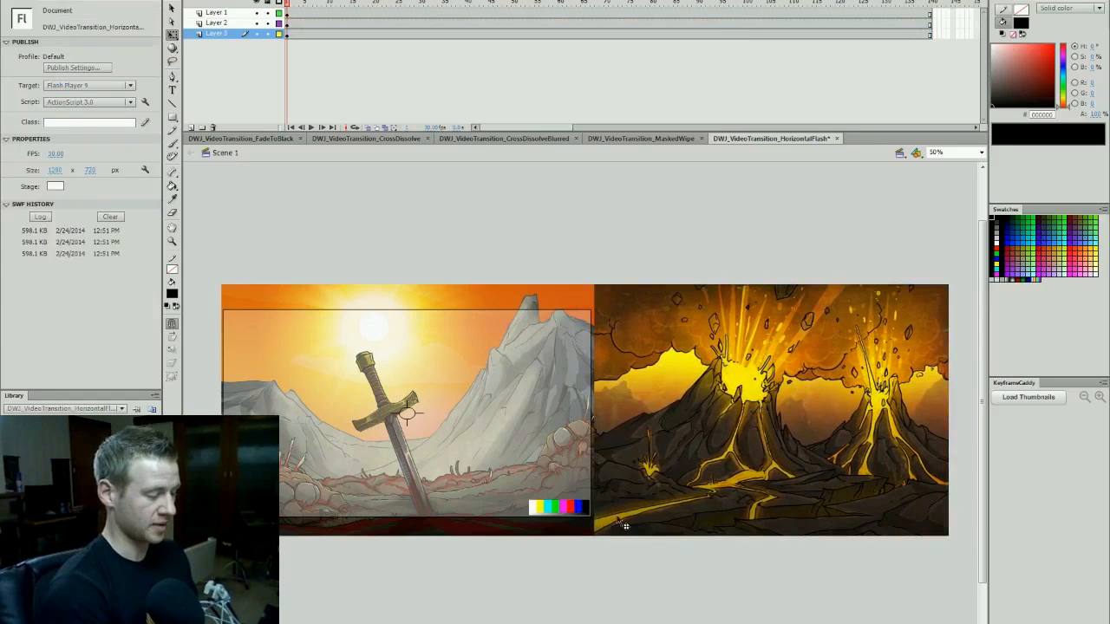
- Select the sword and volcano scenes together and convert them into a movie clip symbol named CombinedScenes
click(289, 36)
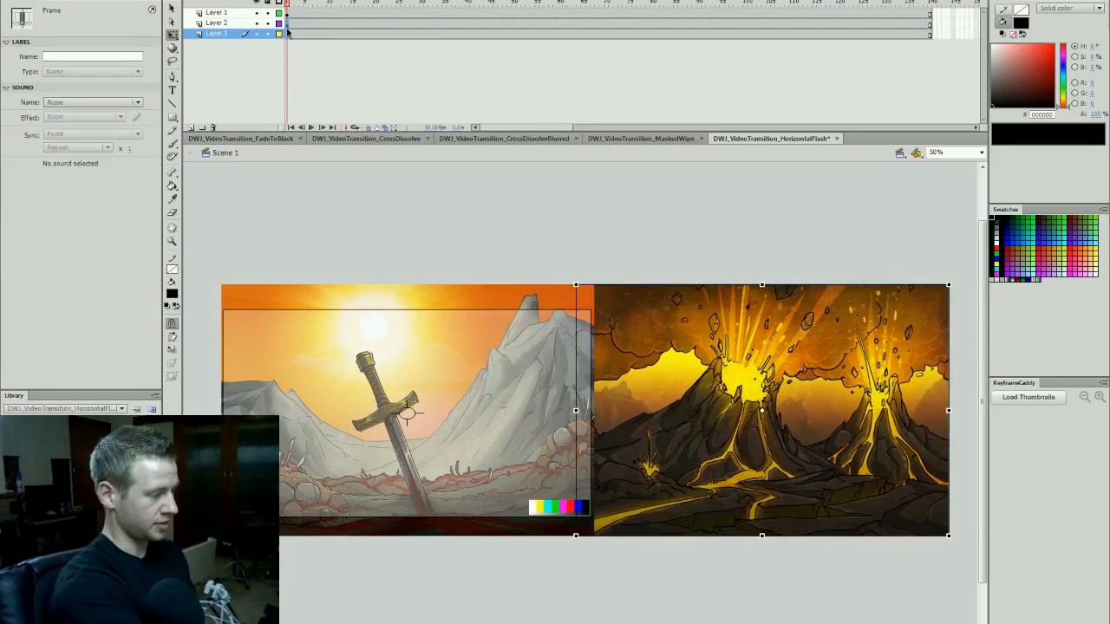
drag(719, 244, 554, 289)
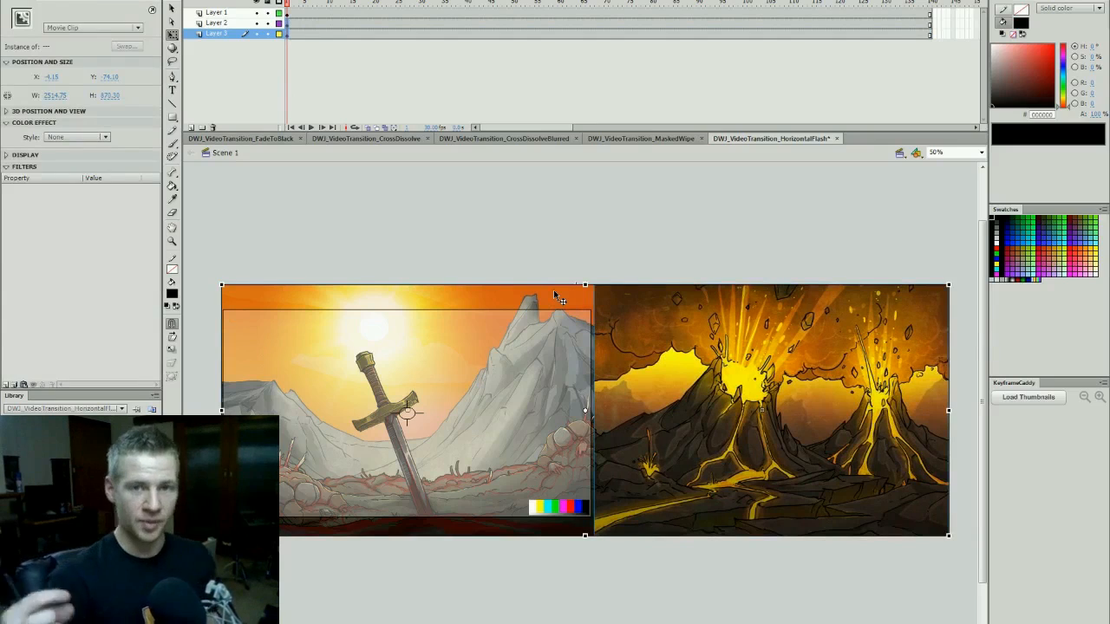
key(F8)
text(C)
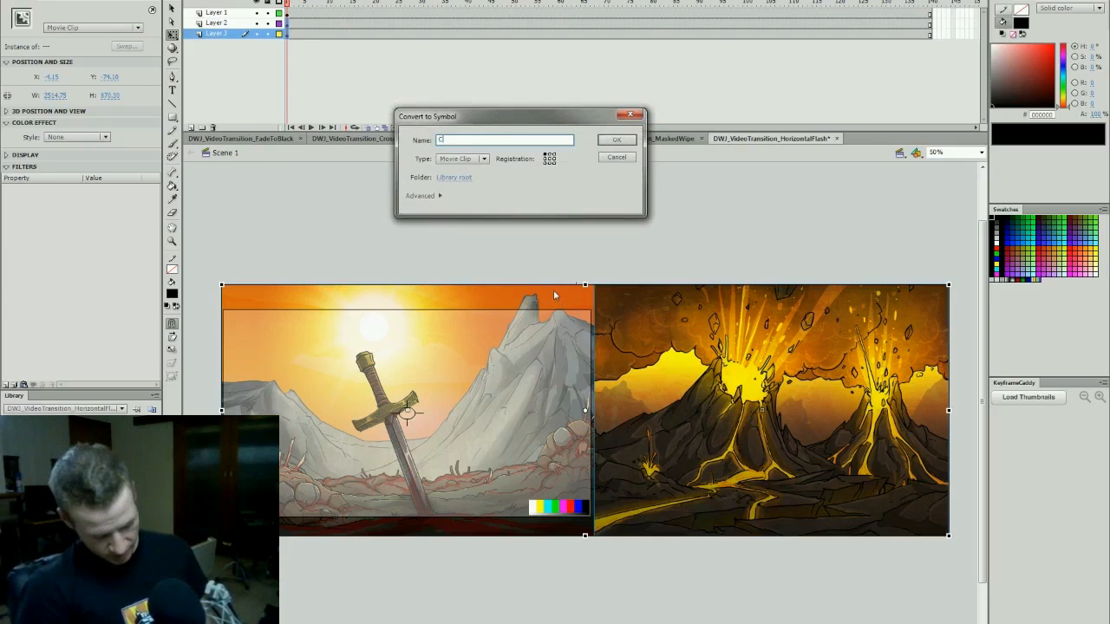
text(ombinedScenes)
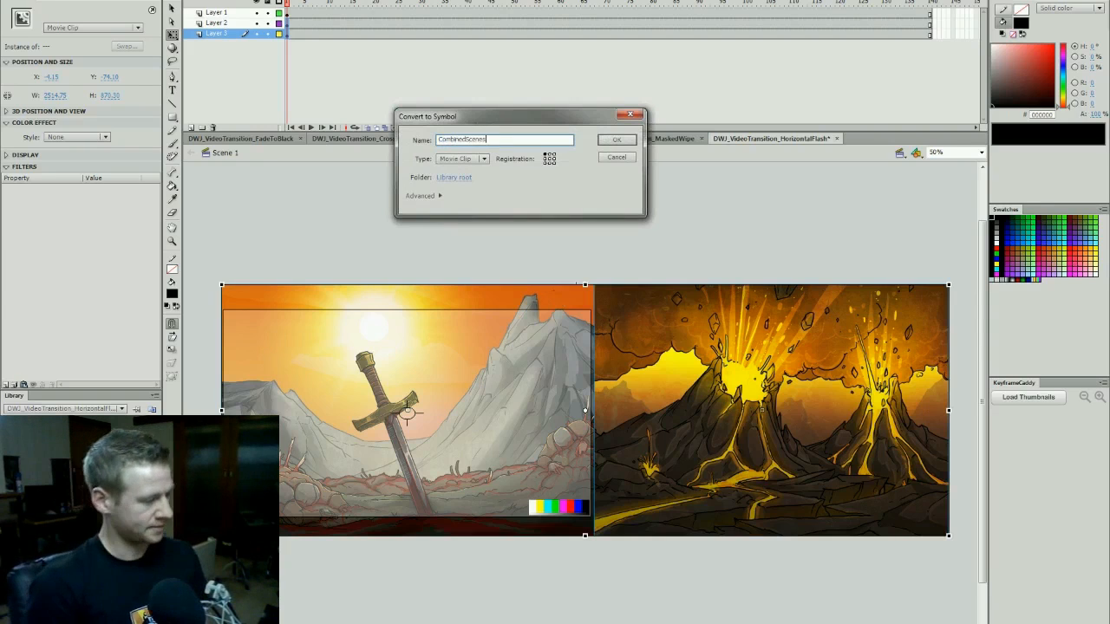
key(Return)
- Save the document and delete the empty Layer 3
click(703, 276)
key(ctrl+s)
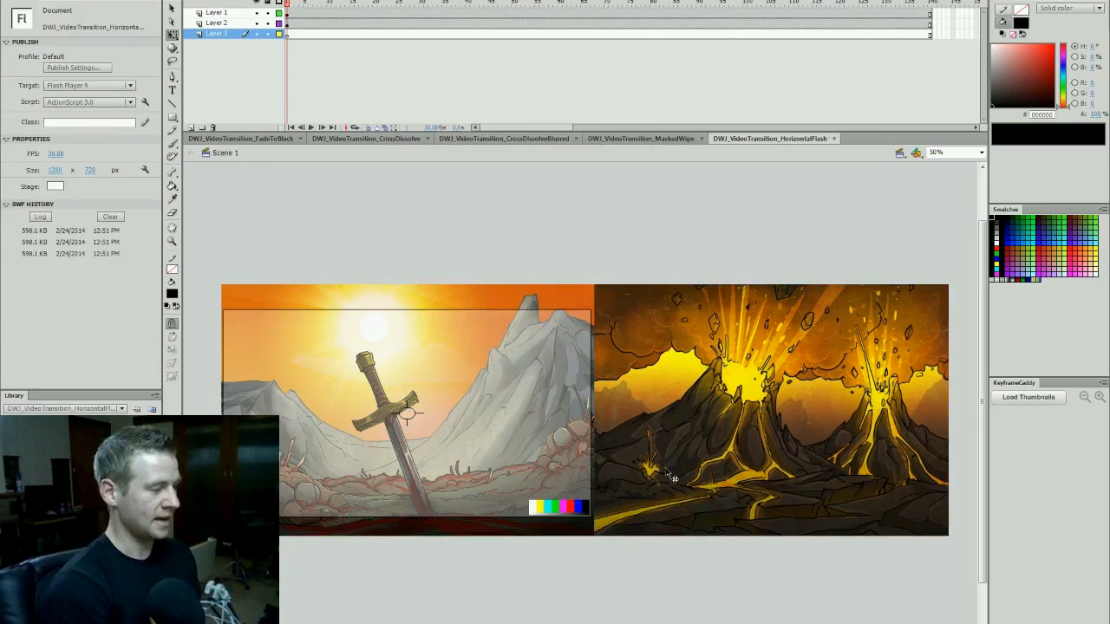
click(214, 127)
- Shrink the camera on Layer 1 to about 1181 by 664 px and nudge it slightly left within the sword scene
click(570, 392)
drag(591, 310, 579, 319)
key(shift+Left)
key(Right)
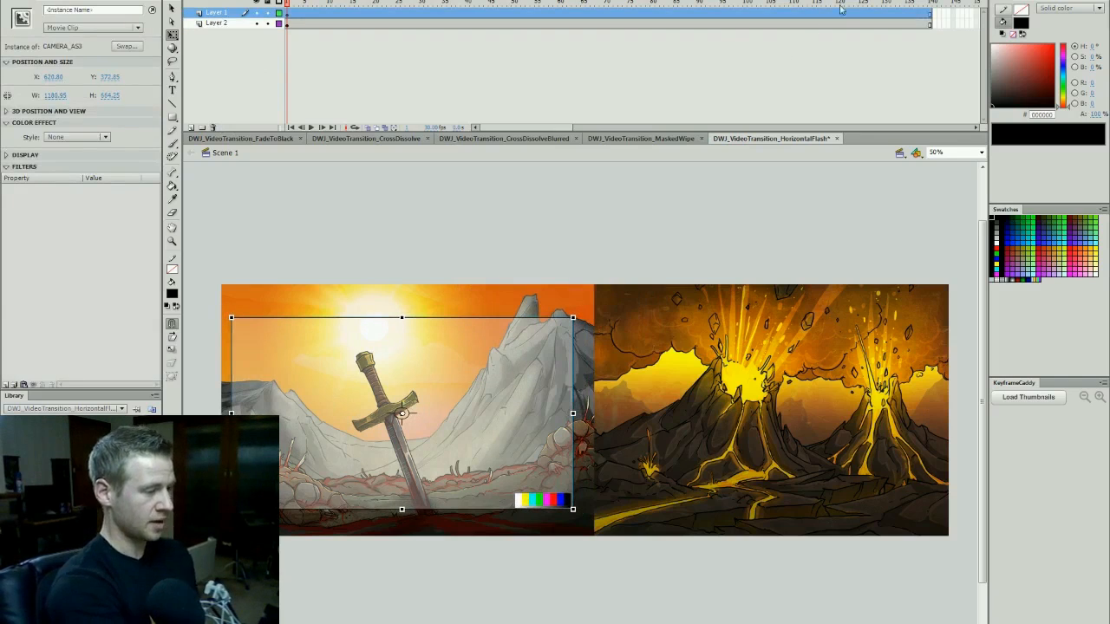
- Add camera keyframes on Layer 1 at frames 25 and 100, and move the camera over the volcano scene at frame 100
drag(397, 11, 748, 17)
click(745, 18)
drag(482, 415, 885, 422)
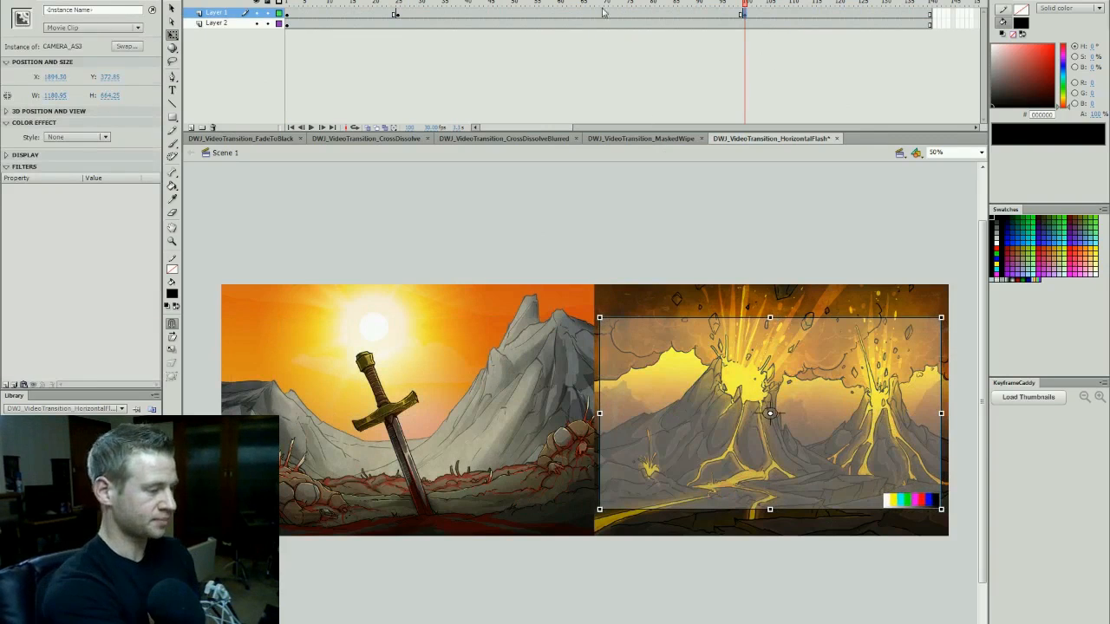
- Create a classic tween between the two camera keyframes on Layer 1 and play it back
right_click(543, 13)
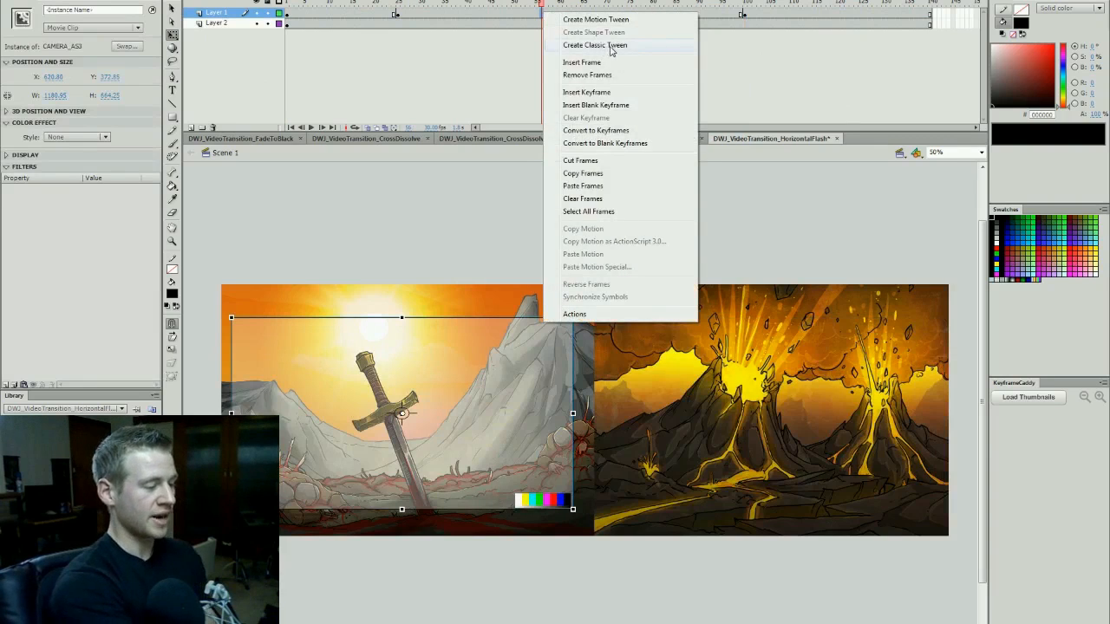
click(607, 46)
key(Return)
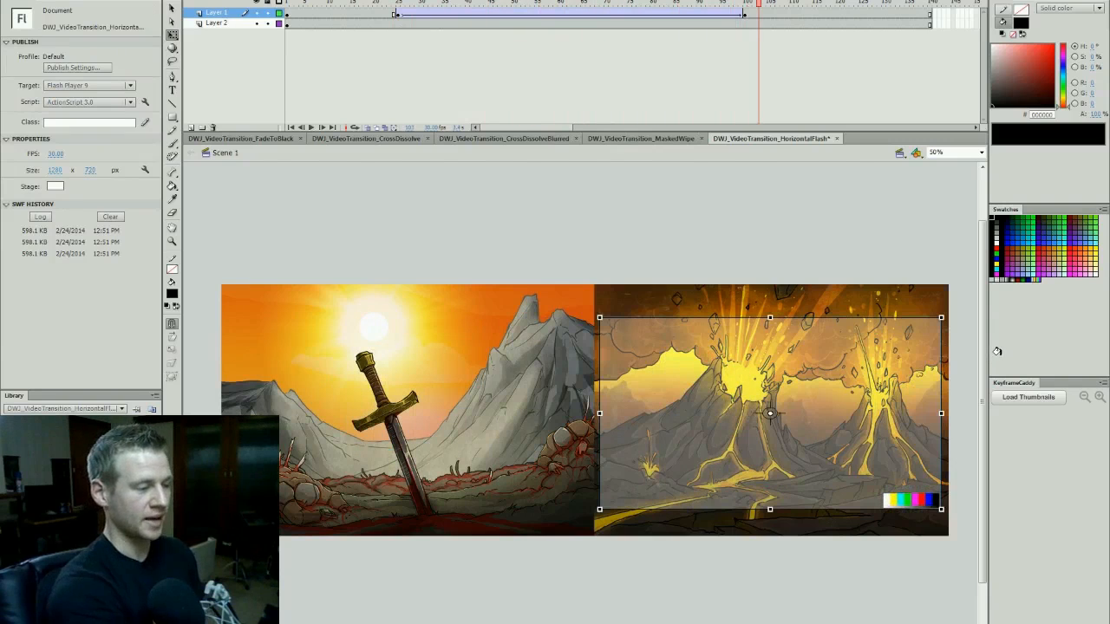
- Shorten the camera tween by moving its start keyframe to frame 50 and its end keyframe to frame 80
click(745, 15)
click(398, 16)
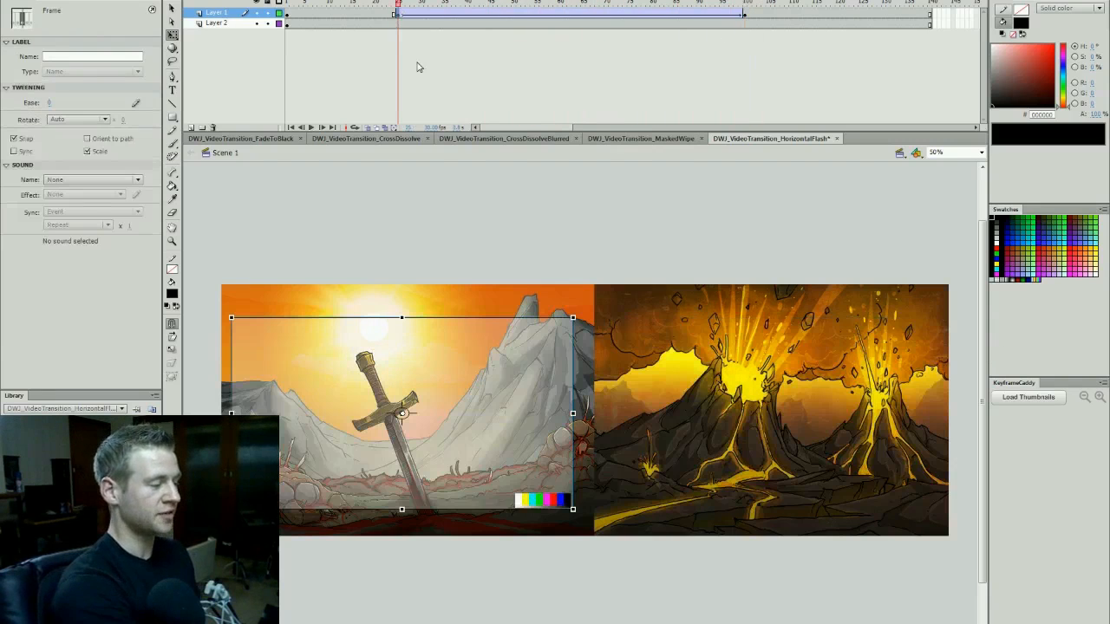
drag(398, 16, 517, 17)
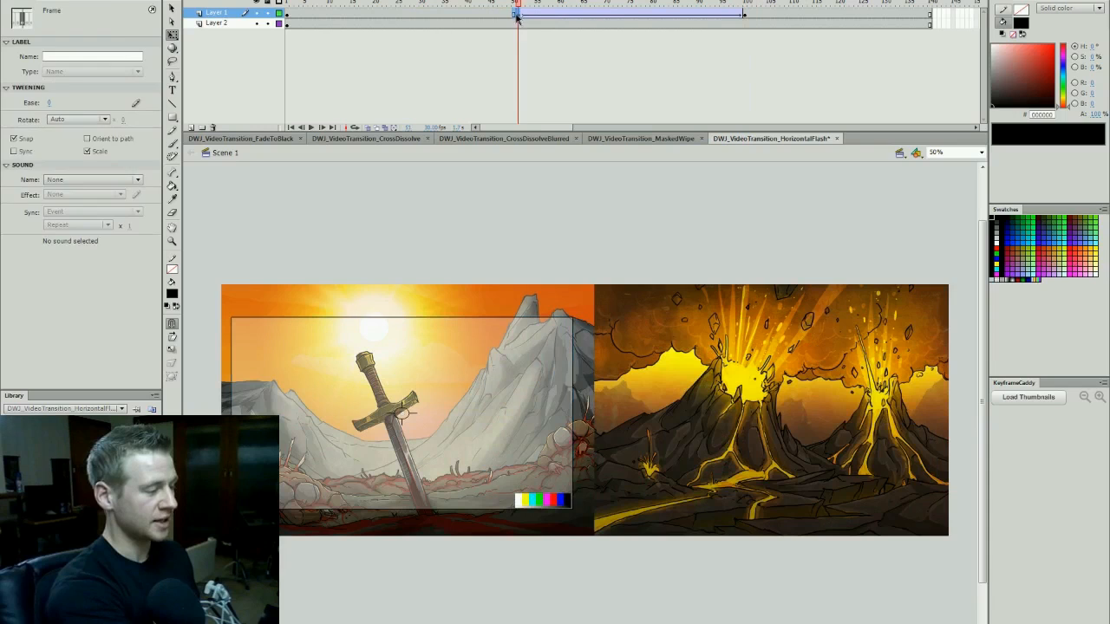
key(comma)
click(518, 16)
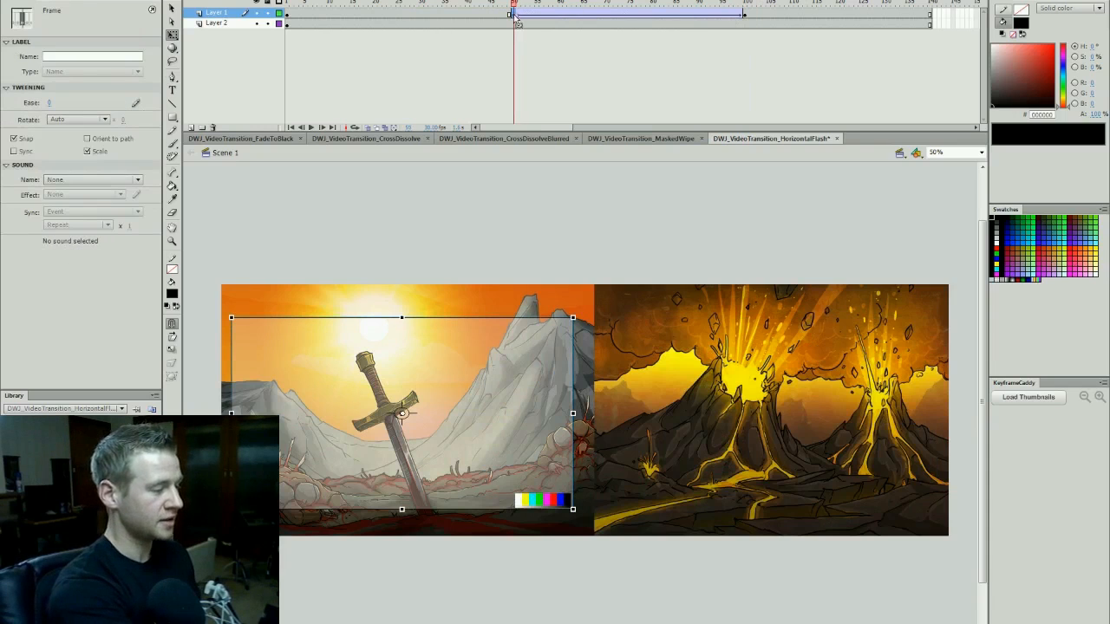
click(747, 16)
click(657, 17)
key(Return)
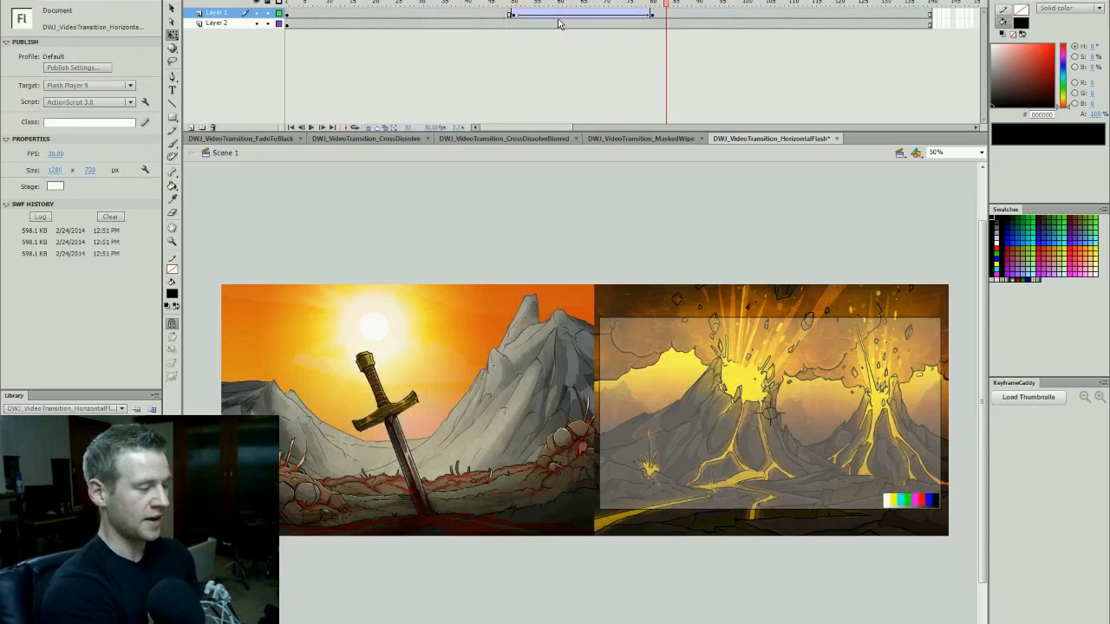
- Give the camera tween a custom S-shaped ease curve with a slow start and end, and play it back
click(597, 16)
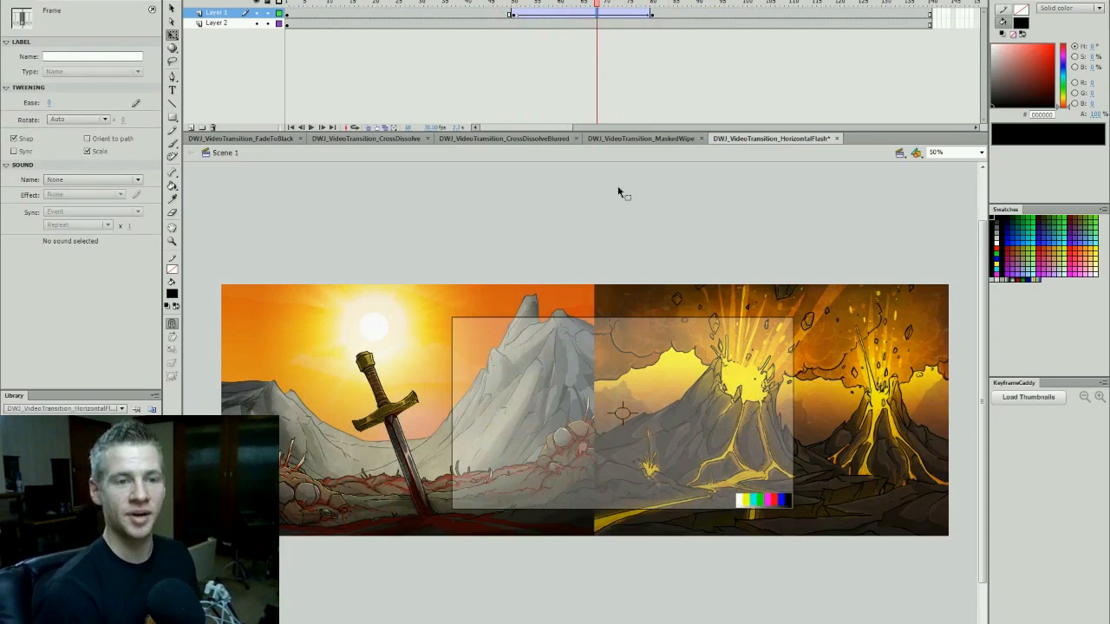
click(135, 103)
click(452, 310)
drag(544, 256, 648, 319)
click(735, 144)
drag(639, 197, 566, 119)
click(671, 343)
click(492, 13)
key(Return)
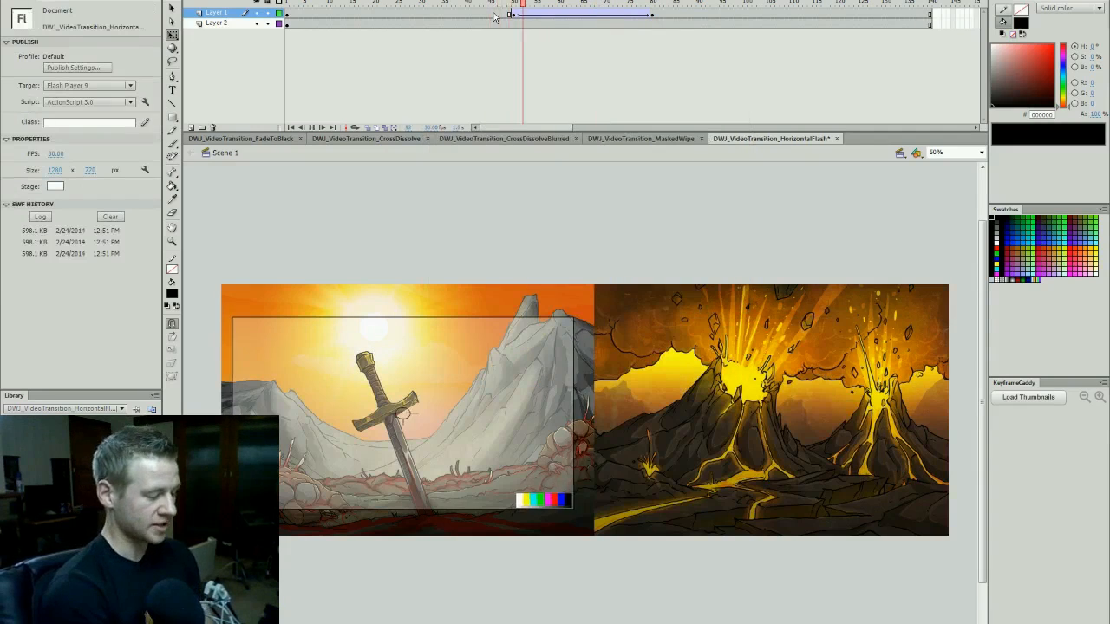
- Add keyframes for the combined scenes on Layer 2 at frames 50 and 80, matching the camera tween
drag(495, 17, 728, 43)
drag(541, 4, 512, 4)
click(789, 337)
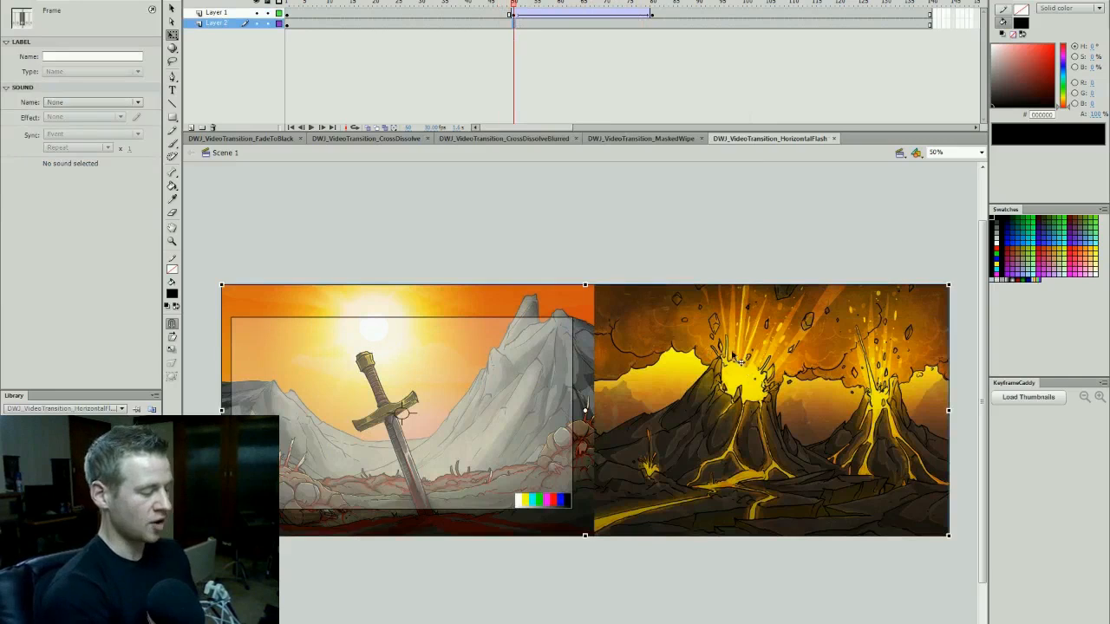
key(F6)
click(652, 24)
key(F6)
- Add a keyframe on Layer 2 at frame 60, select the combined scenes there and save the document
drag(652, 4, 564, 40)
click(570, 24)
click(555, 24)
click(550, 24)
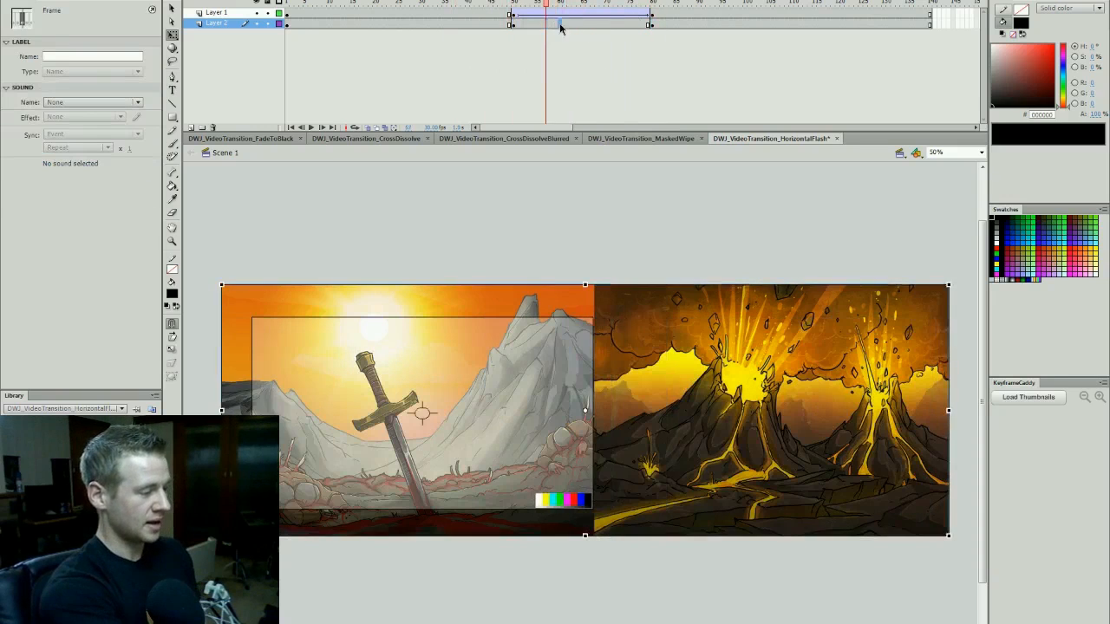
click(560, 24)
click(685, 344)
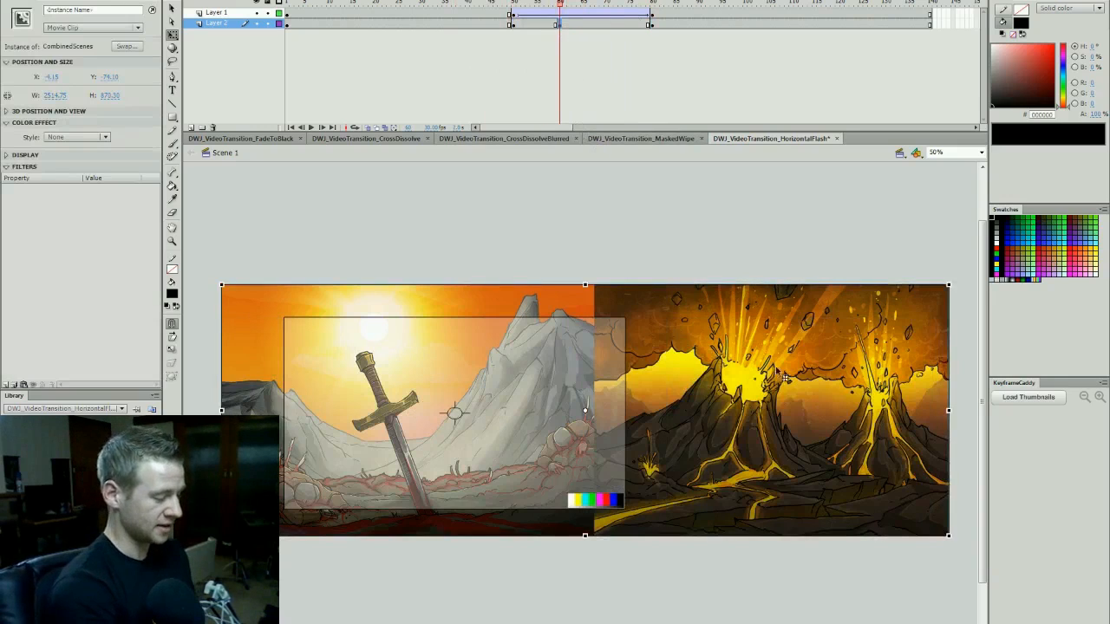
key(ctrl+s)
click(628, 87)
click(720, 340)
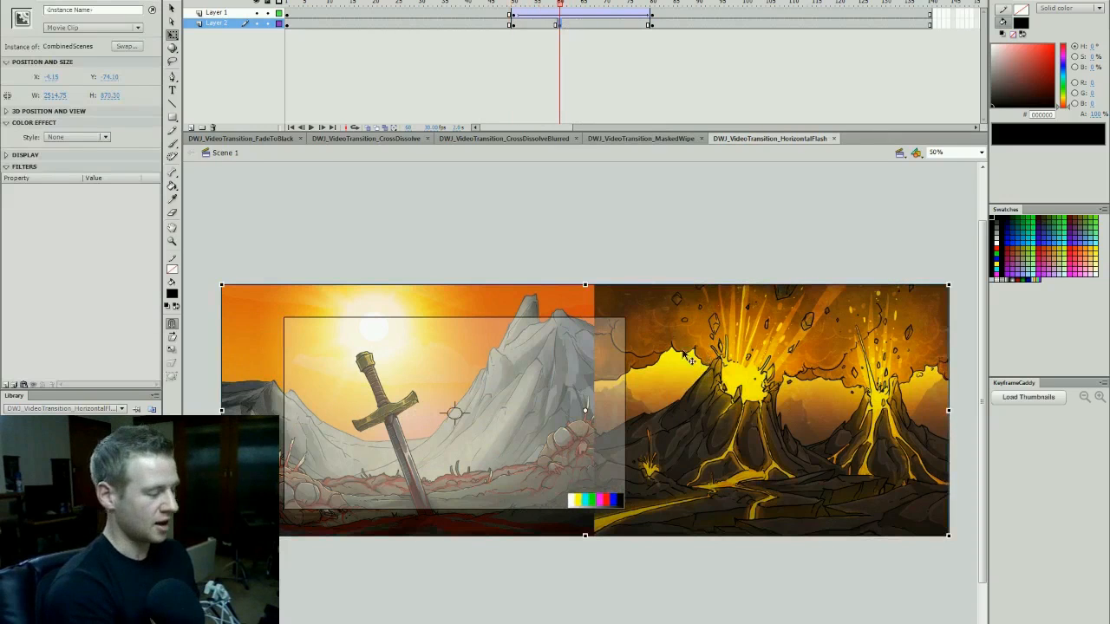
- Apply a Blur filter to the combined scenes at frame 60, with Blur X at 252 px and Blur Y at 0 px
click(7, 385)
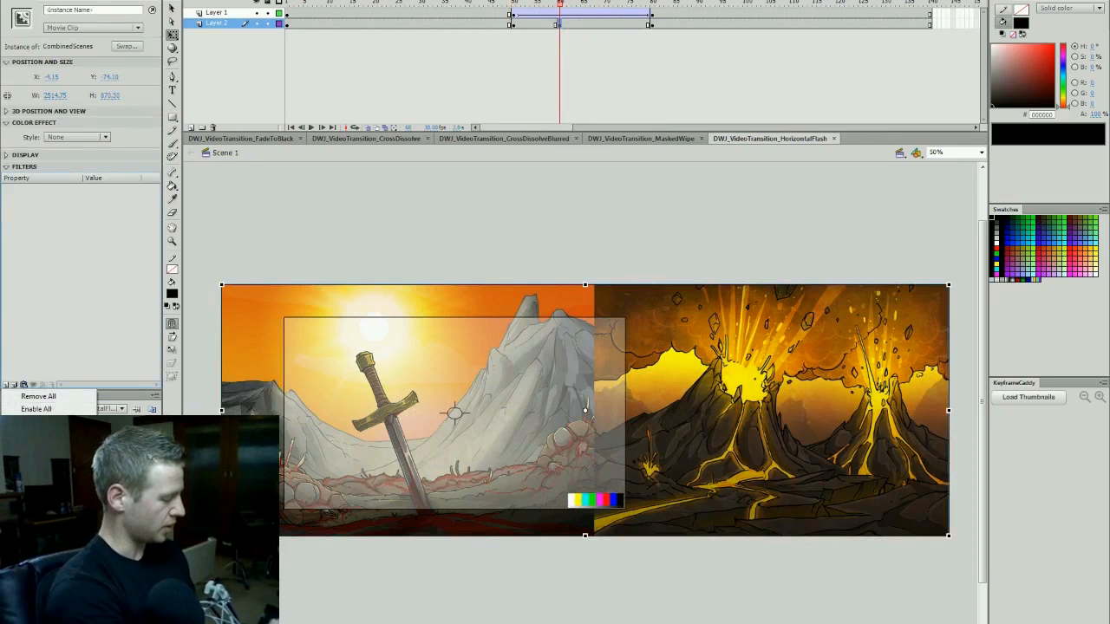
click(39, 447)
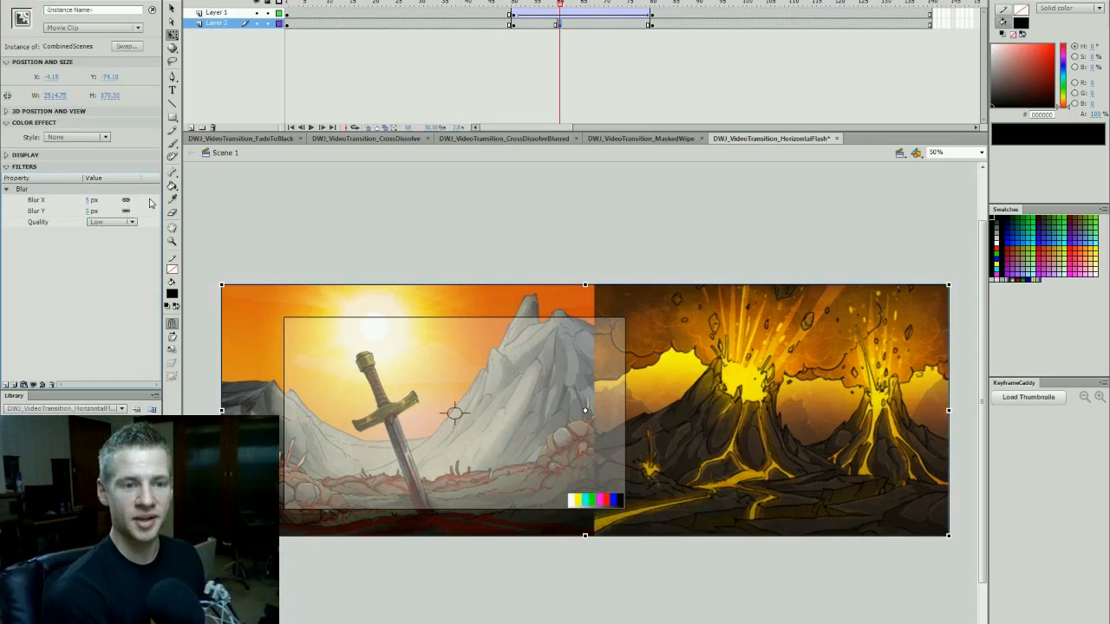
drag(90, 199, 111, 177)
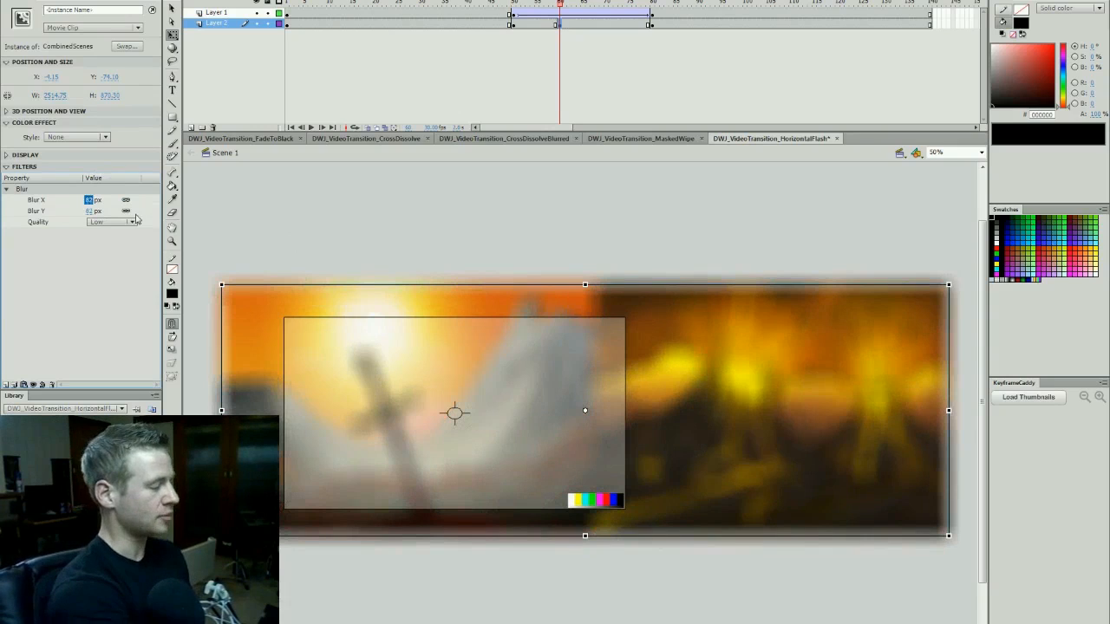
click(93, 210)
text(0)
key(Return)
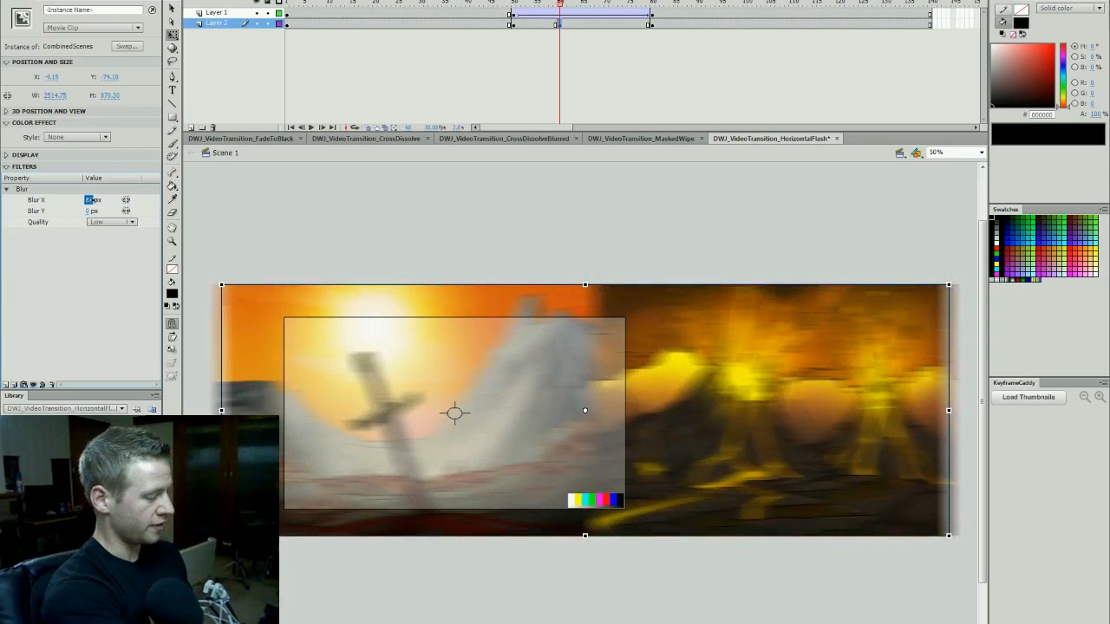
text(178)
key(Return)
drag(91, 200, 224, 132)
- Move the blurred Layer 2 keyframe to frame 57 and create a classic tween leading into it from frame 50
mouse_move(560, 7)
mouse_down()
mouse_move(549, 10)
mouse_move(560, 19)
mouse_move(545, 16)
mouse_up()
click(546, 24)
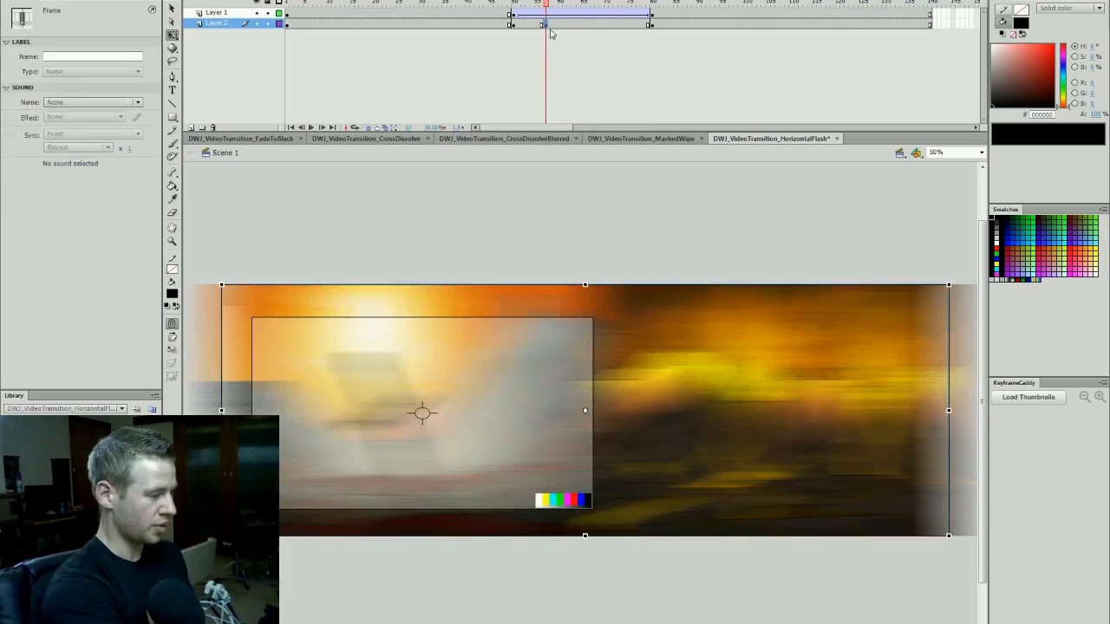
click(679, 351)
right_click(541, 24)
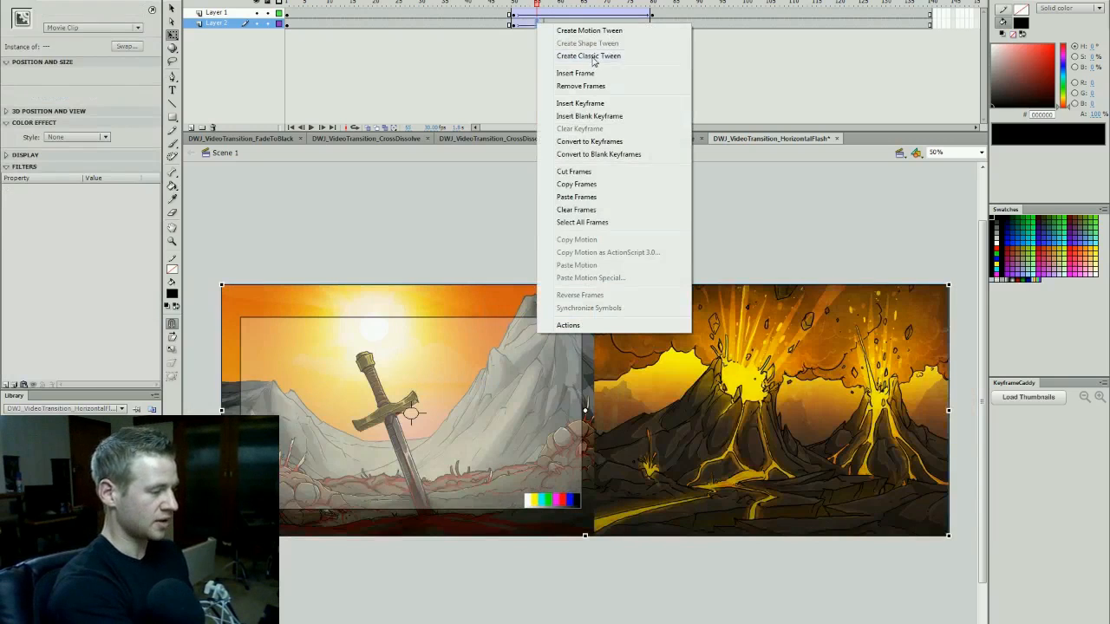
click(607, 54)
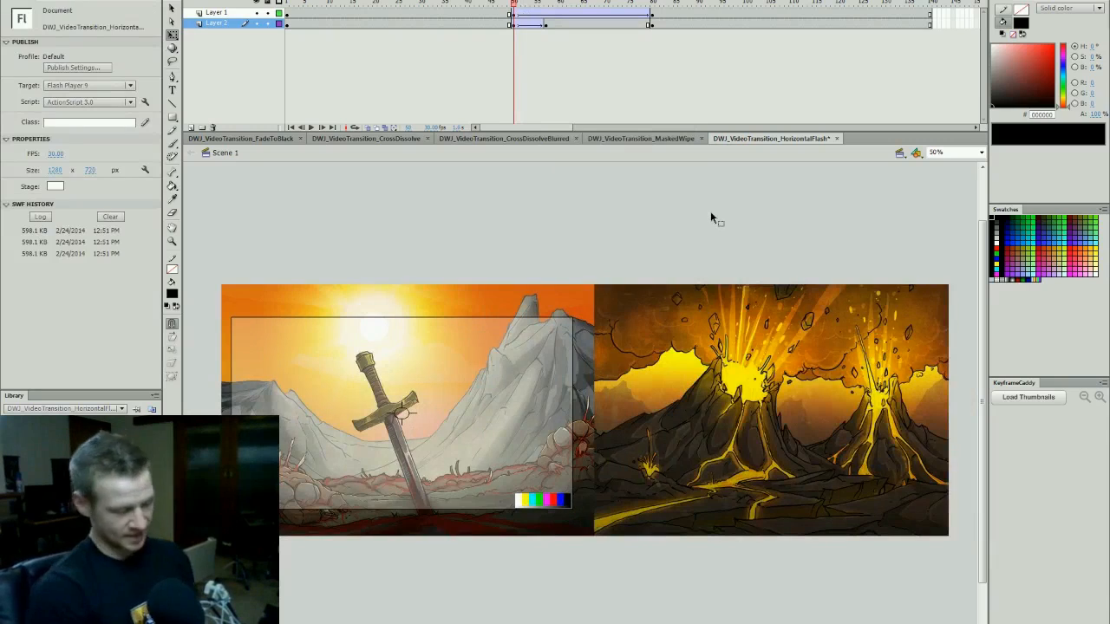
key(Return)
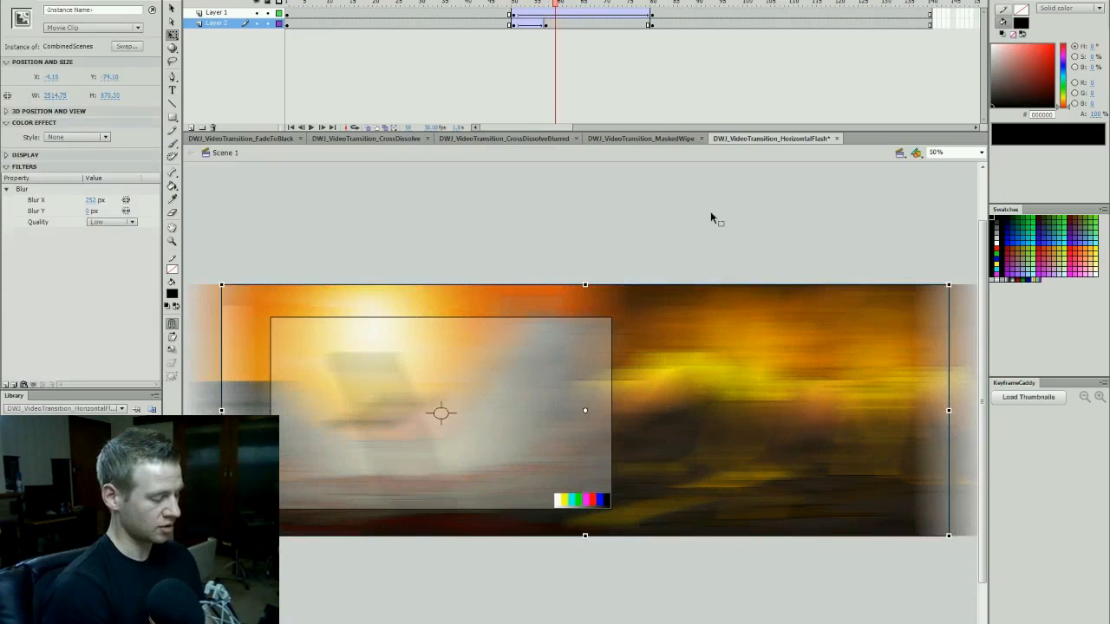
- Move the blurred Layer 2 keyframe to frame 59 and review the blur build-up by going back through the frames
click(556, 24)
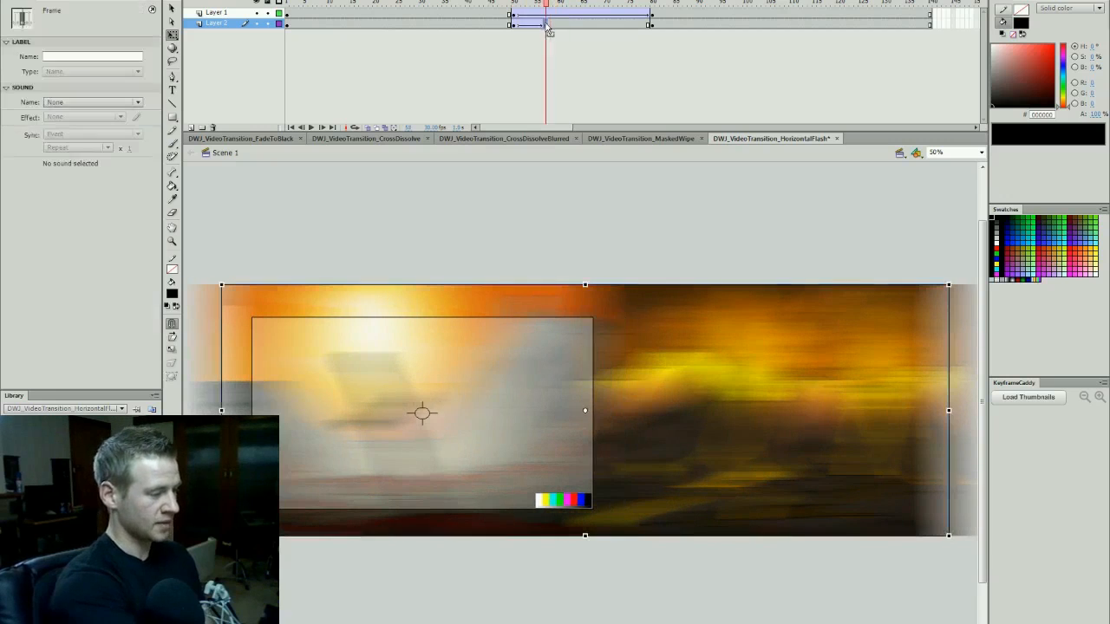
key(comma)
key(comma)
key(comma)
key(comma)
key(comma)
key(comma)
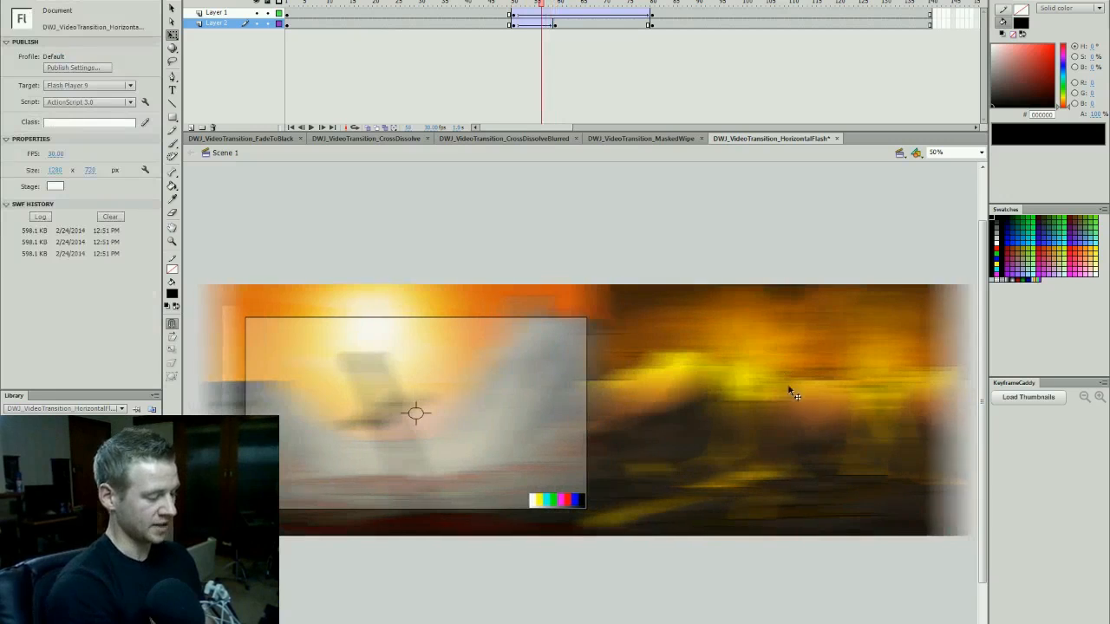
key(comma)
key(comma)
key(comma)
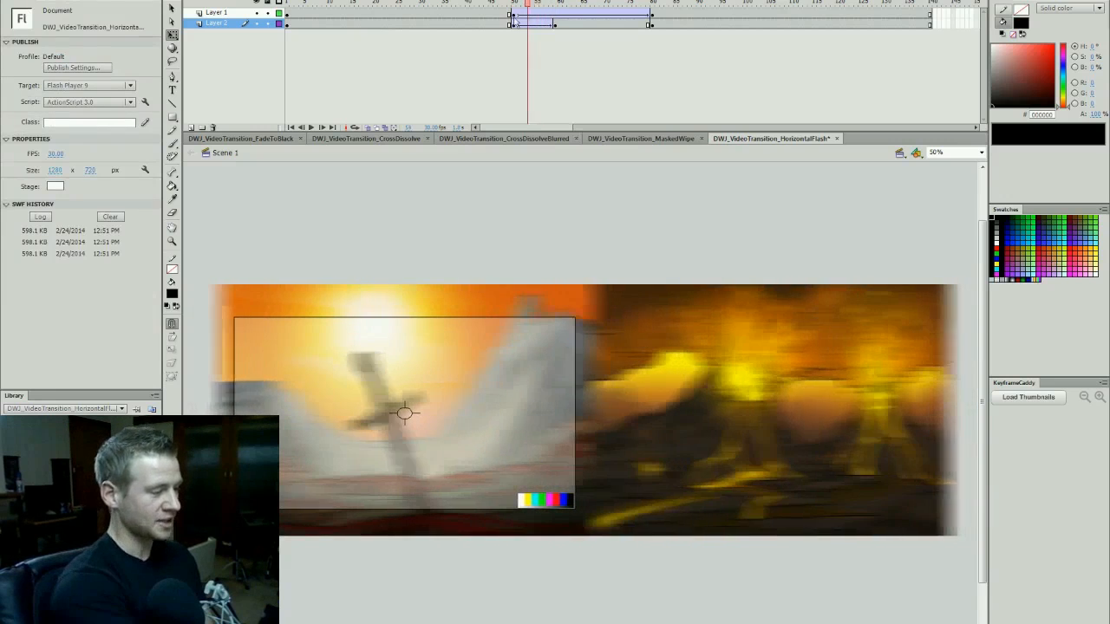
key(comma)
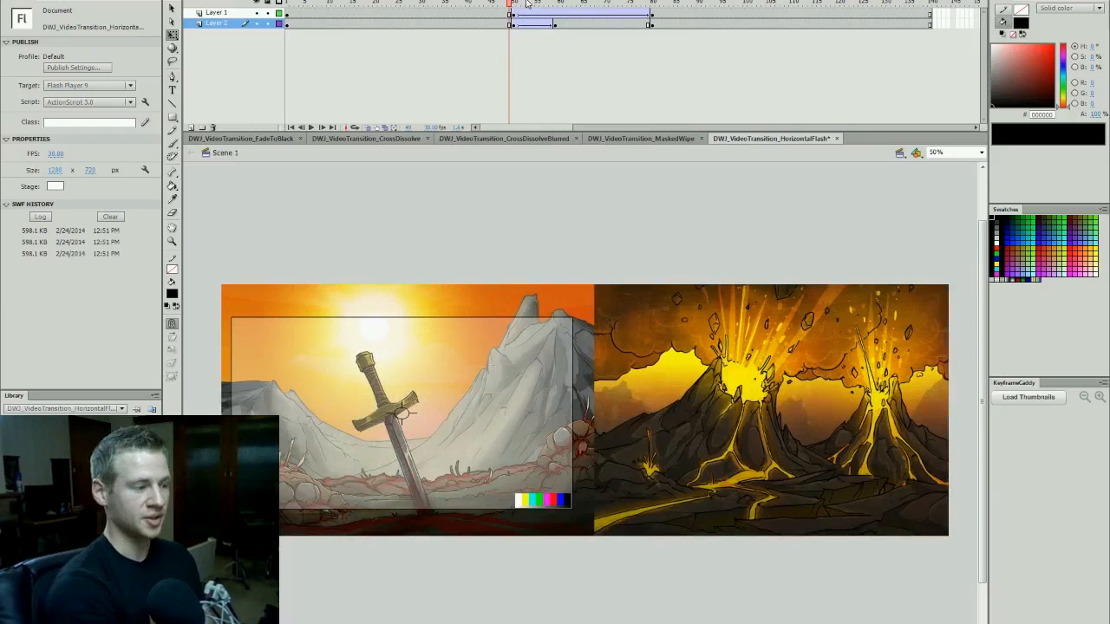
key(comma)
key(comma)
key(comma)
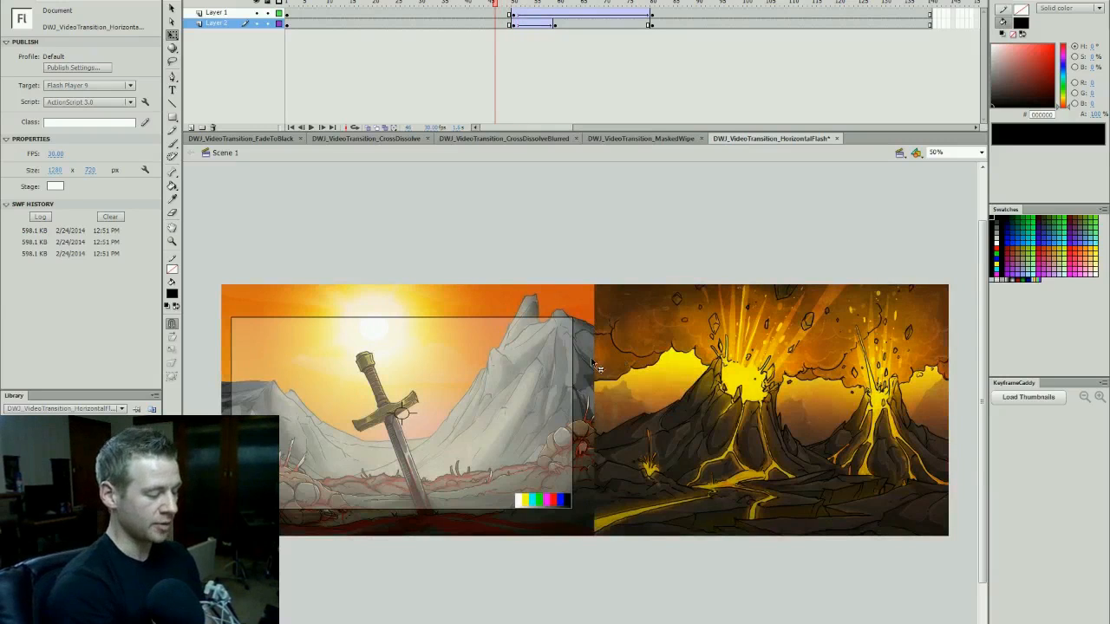
click(996, 249)
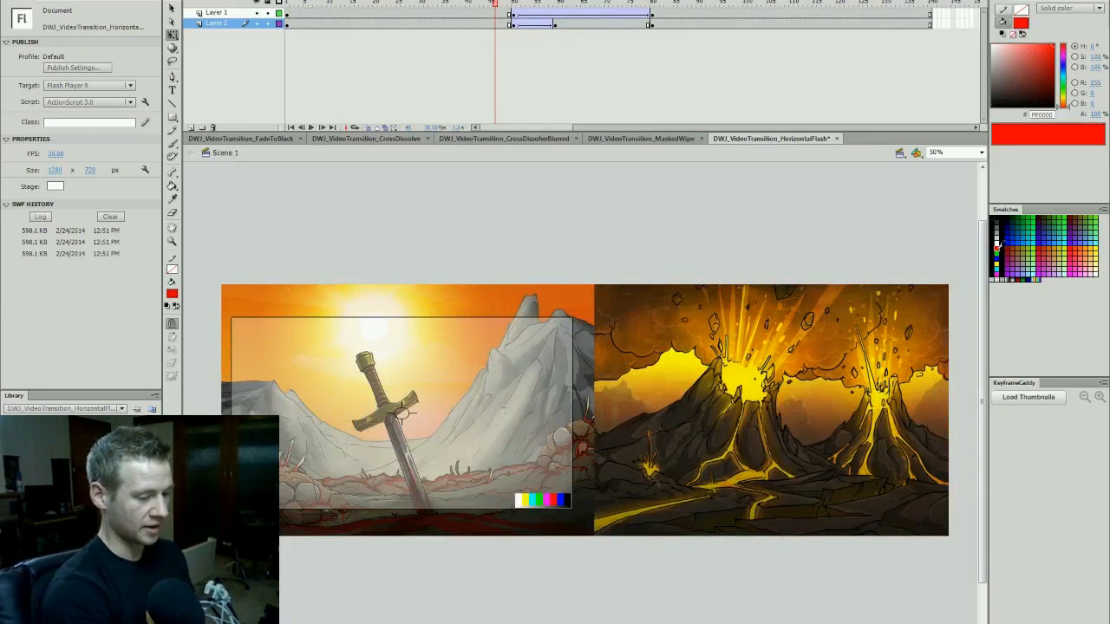
key(b)
mouse_move(593, 242)
mouse_down()
mouse_move(594, 620)
mouse_move(594, 187)
mouse_up()
key(ctrl+z)
key(q)
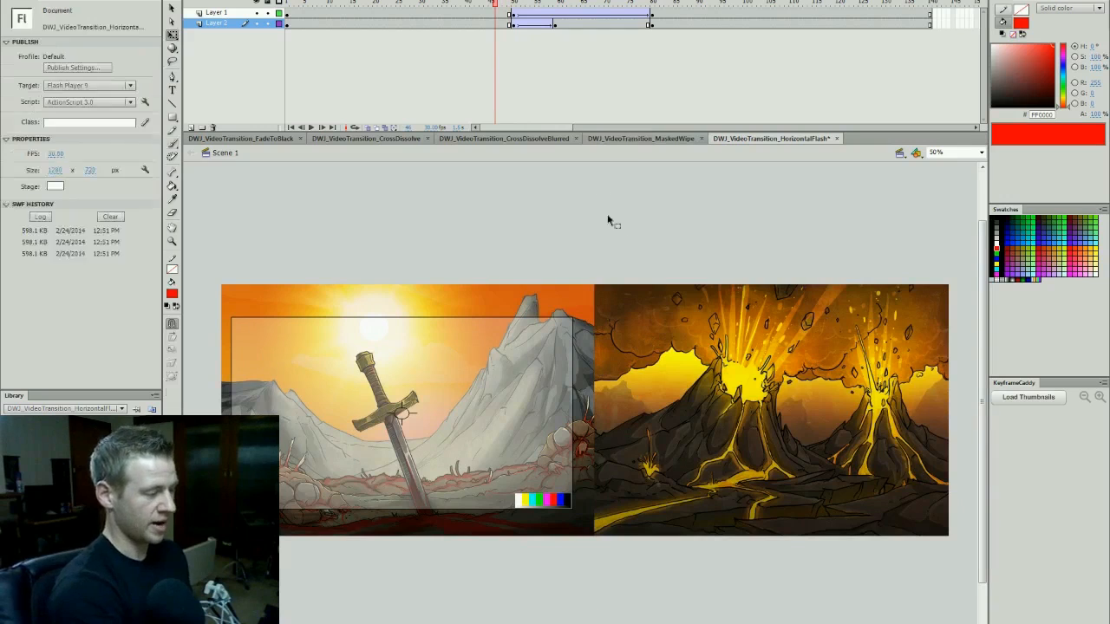
- Add a blurred keyframe on Layer 2 at frame 72 and create a classic tween from it to the sharp keyframe at frame 80
drag(506, 4, 546, 9)
click(555, 25)
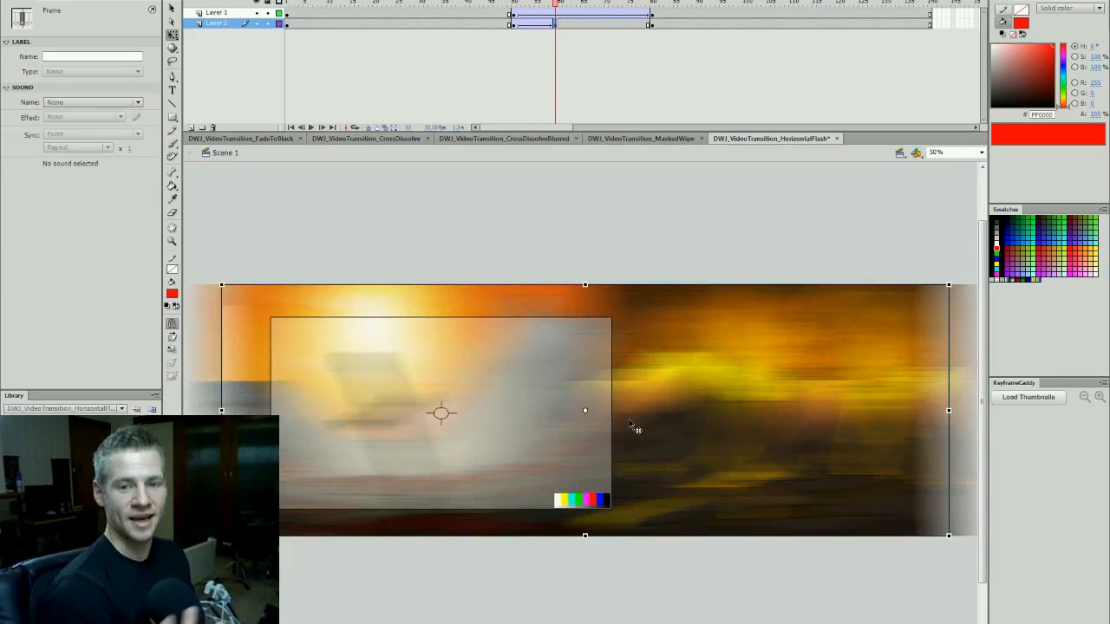
drag(562, 16, 617, 29)
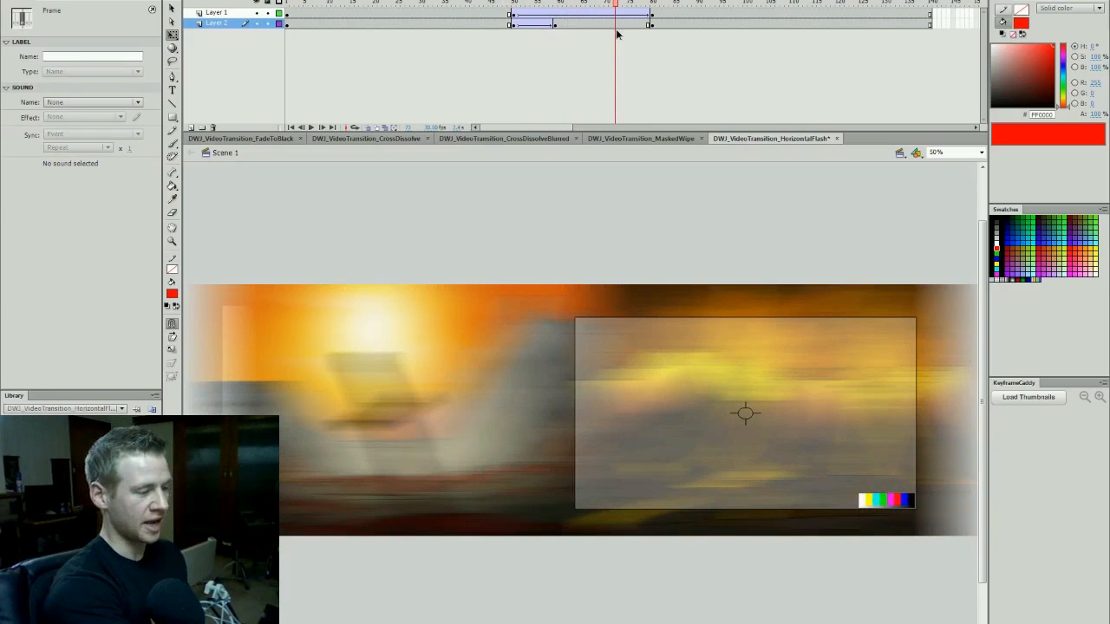
click(654, 369)
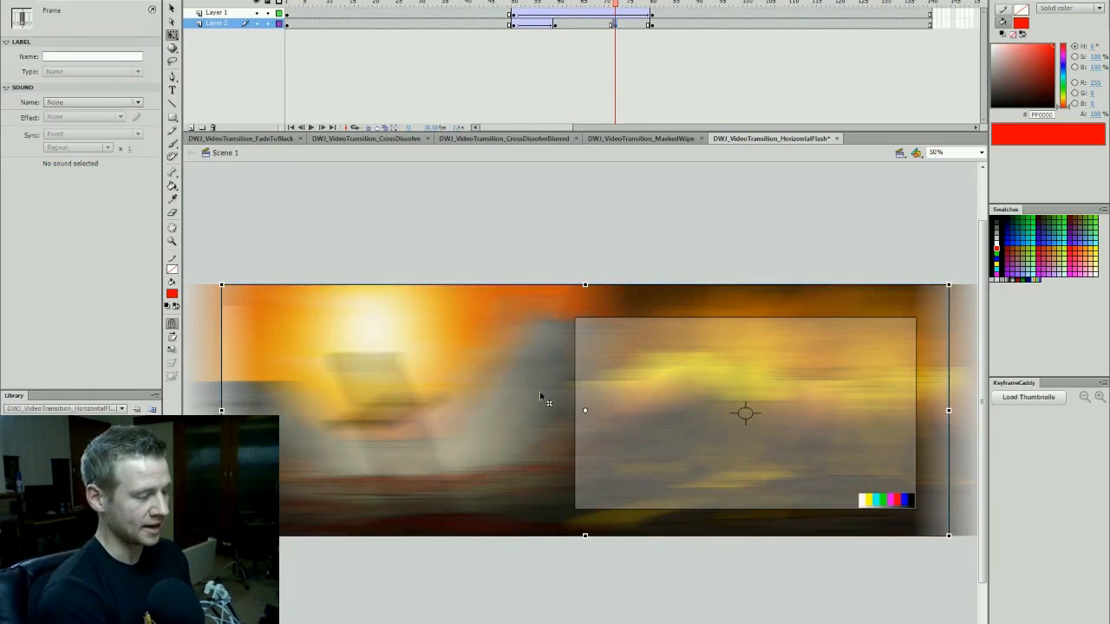
right_click(634, 23)
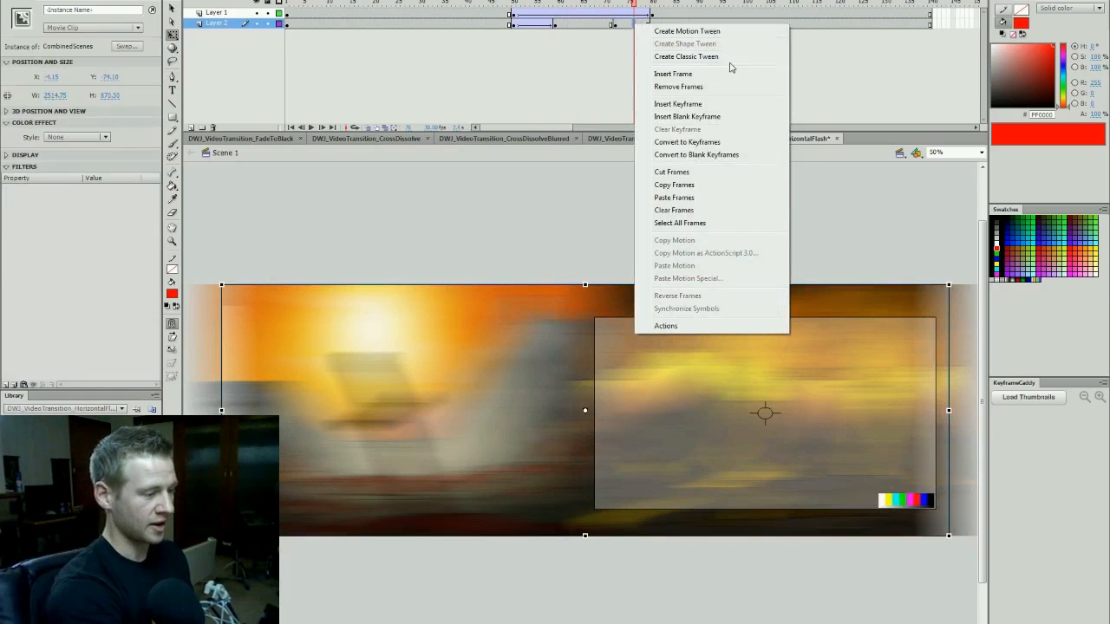
click(708, 59)
drag(645, 7, 618, 9)
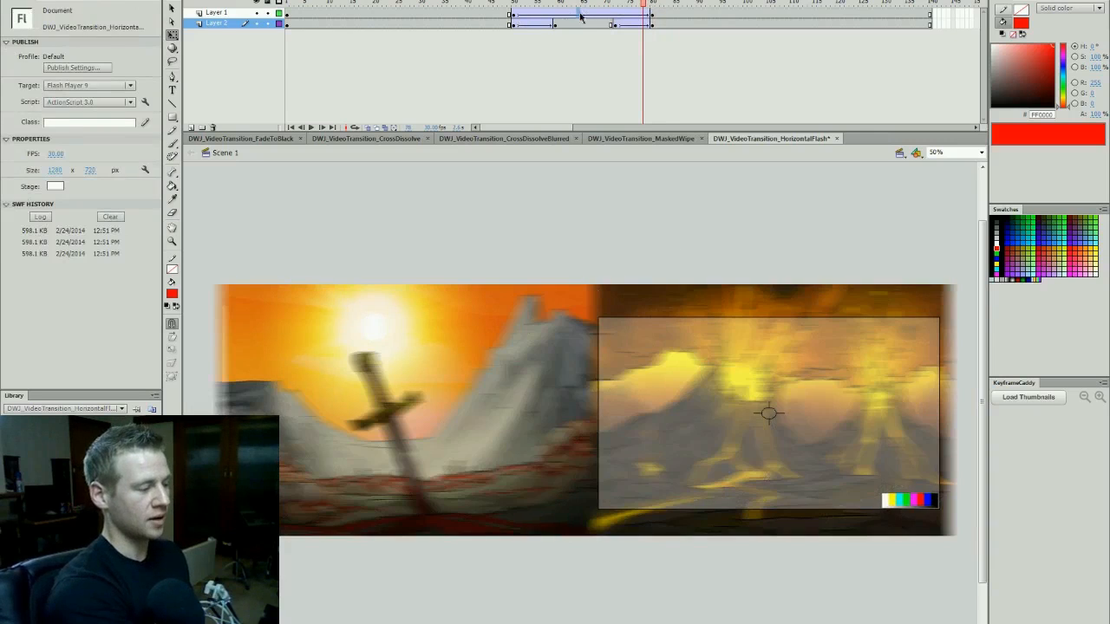
- Set the ease of Layer 2's first blur tween to -100 and adjust the ease of its second blur tween
click(581, 15)
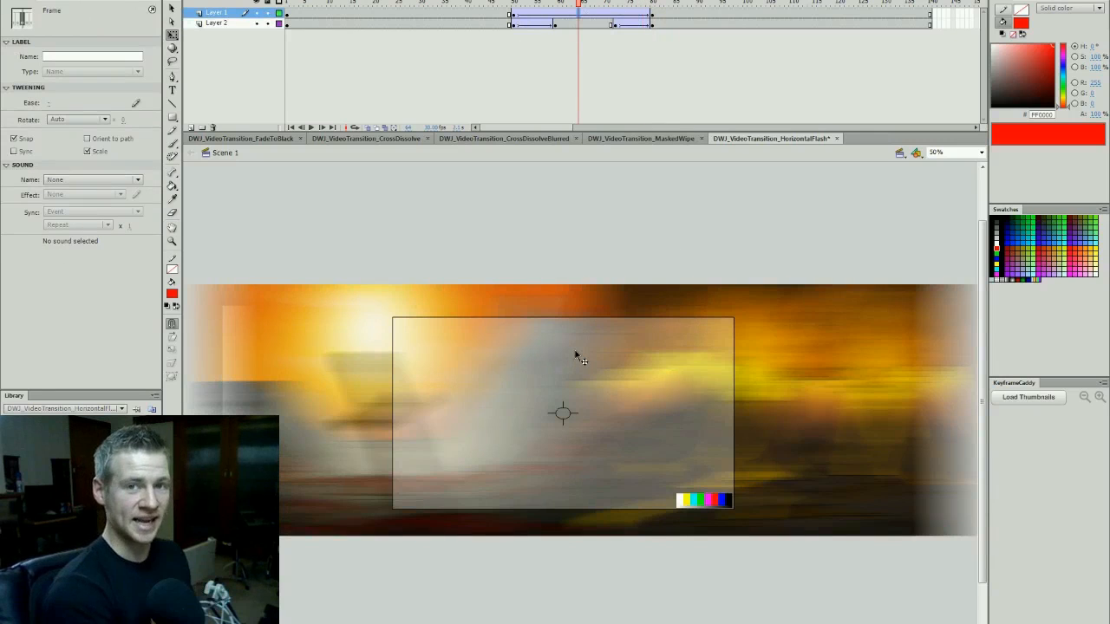
click(538, 24)
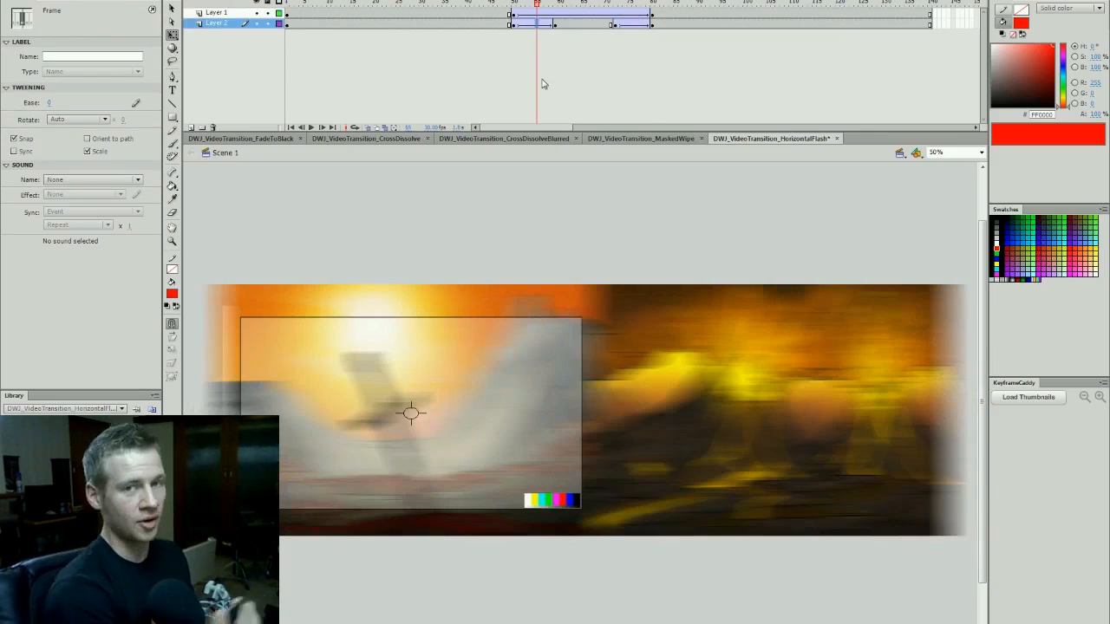
click(527, 24)
text(-100)
key(Return)
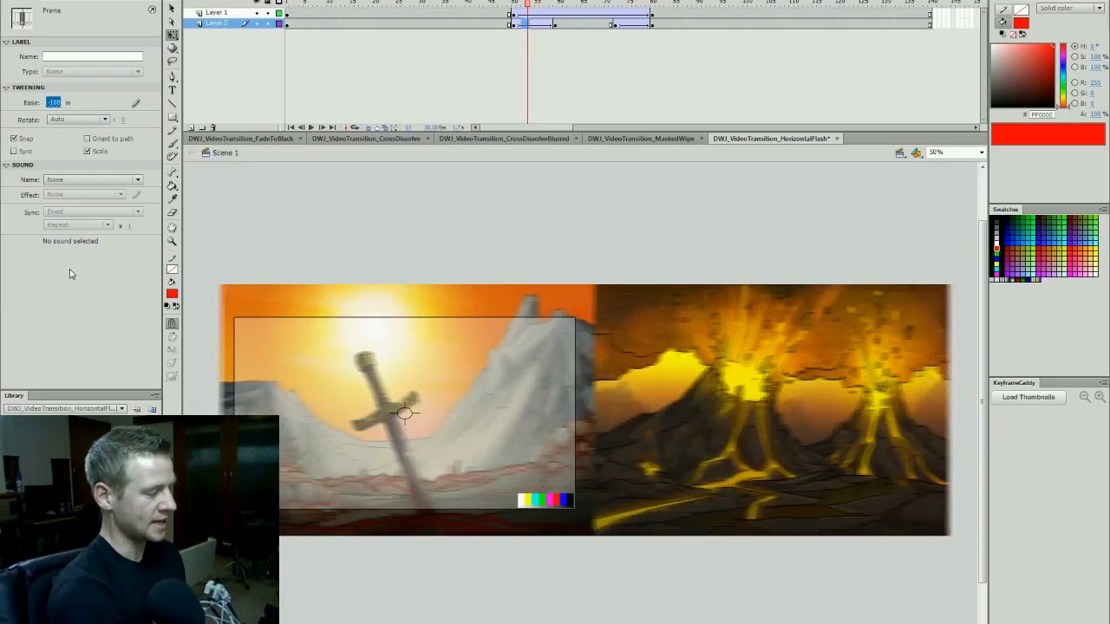
click(634, 25)
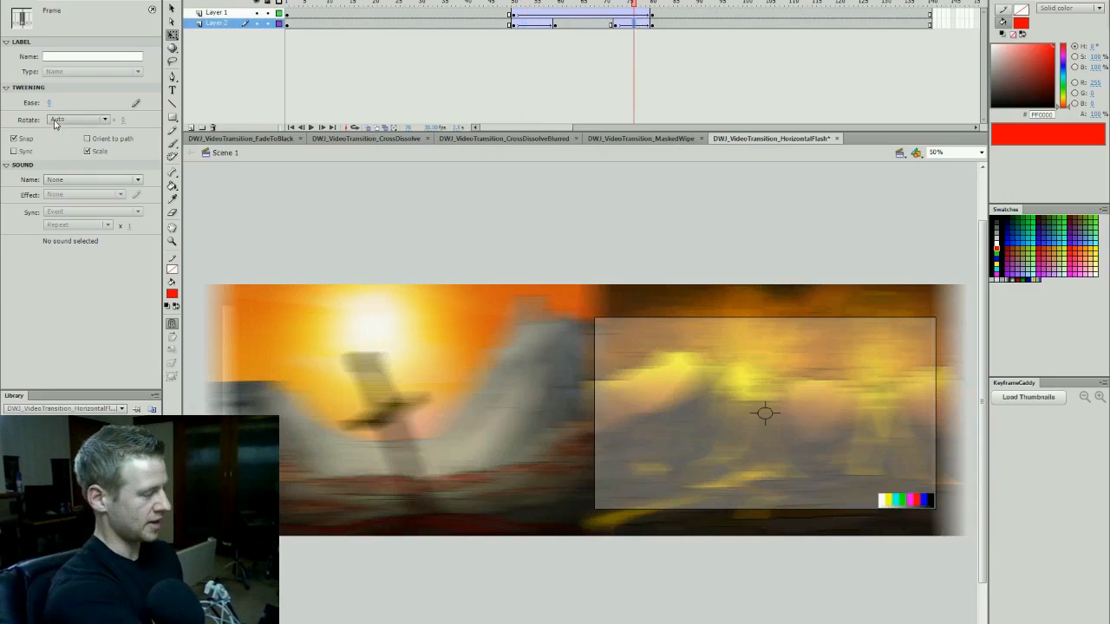
drag(49, 82, 49, 30)
- Test the movie to review the eased blur, and check the sharp keyframes at frames 80 and 50
drag(518, 3, 478, 57)
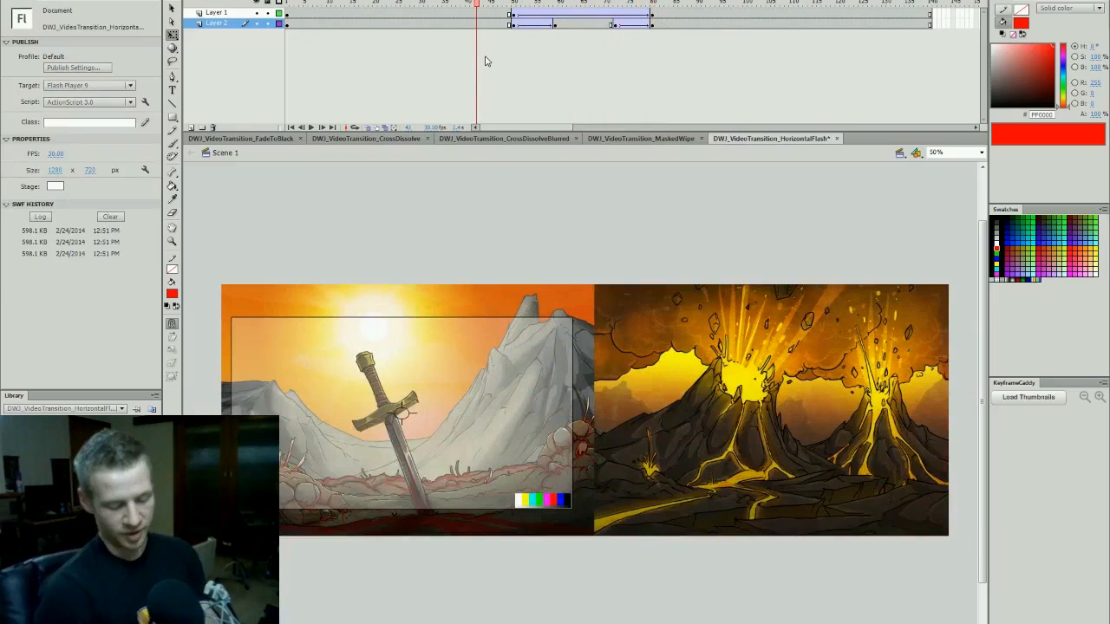
key(ctrl+Return)
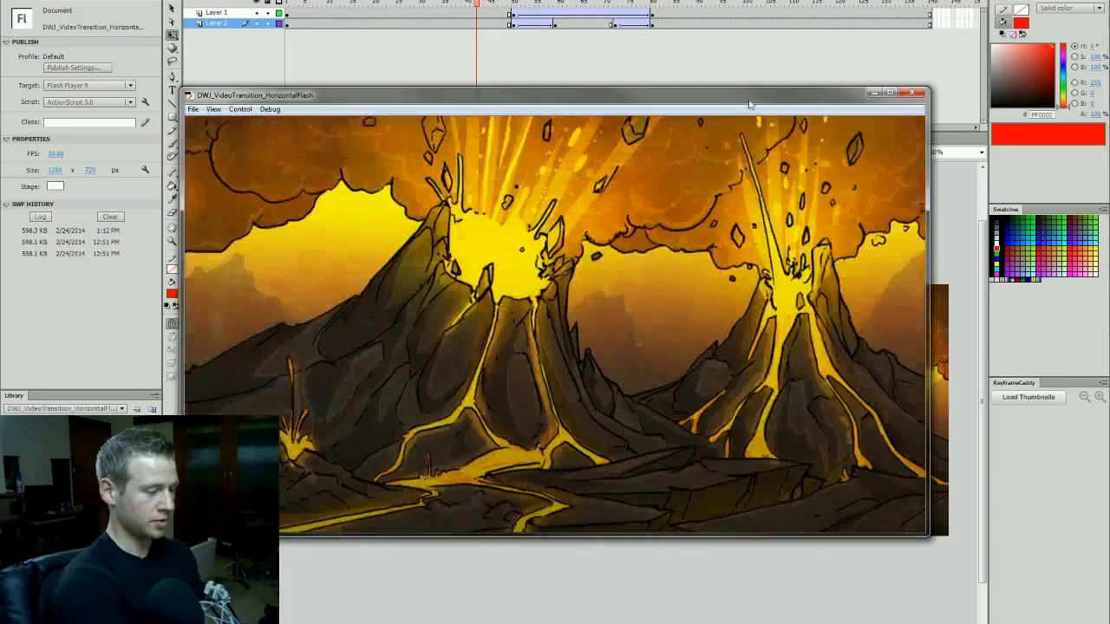
drag(813, 94, 854, 93)
key(ctrl+w)
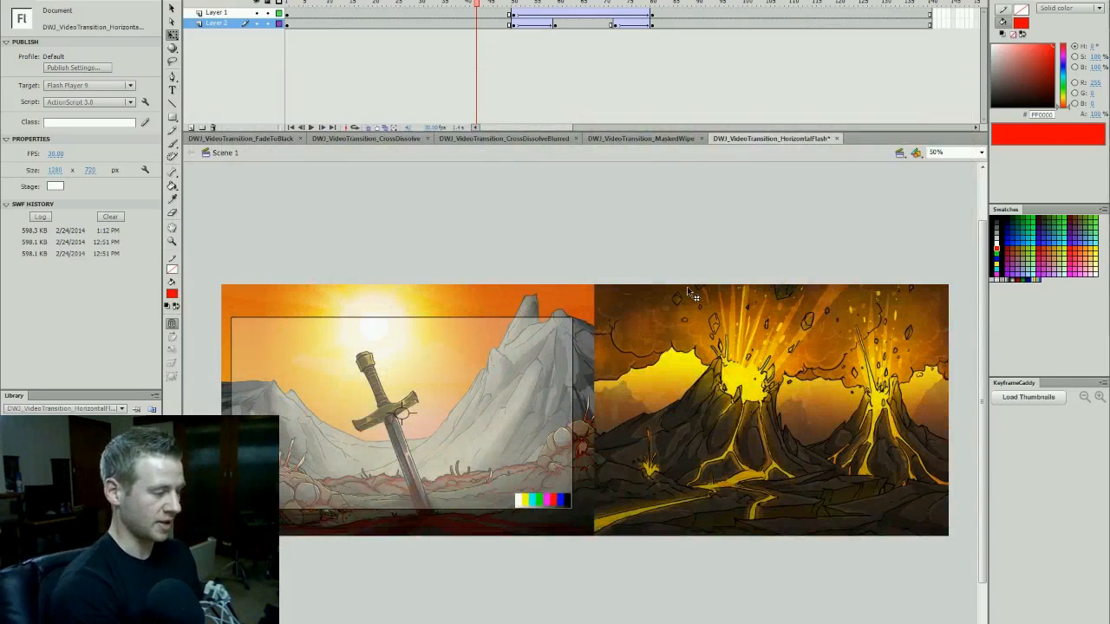
click(655, 3)
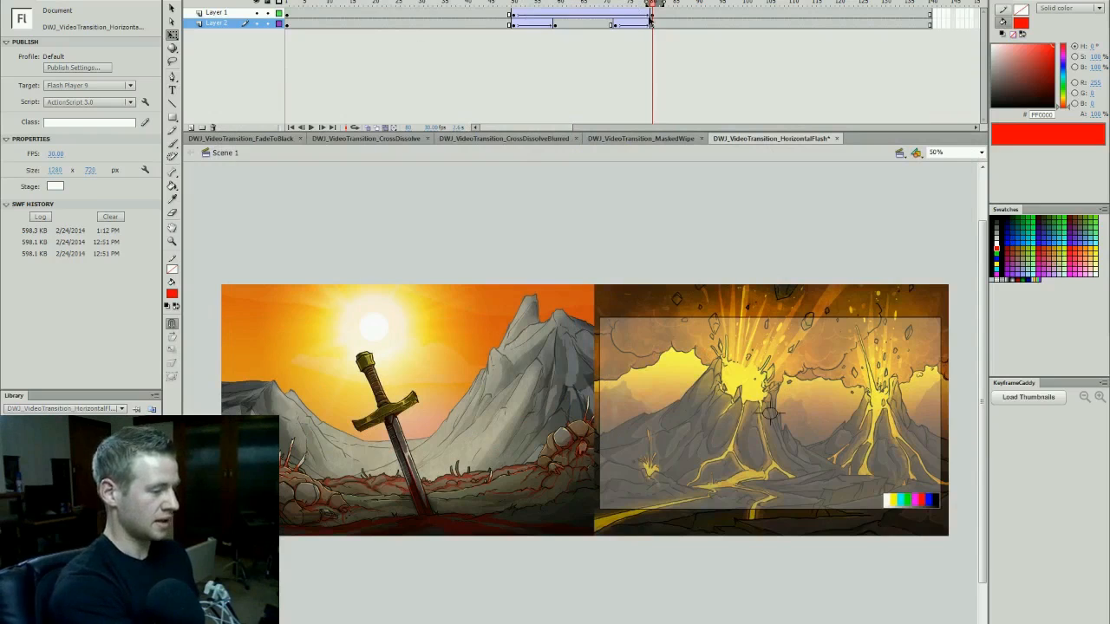
click(516, 3)
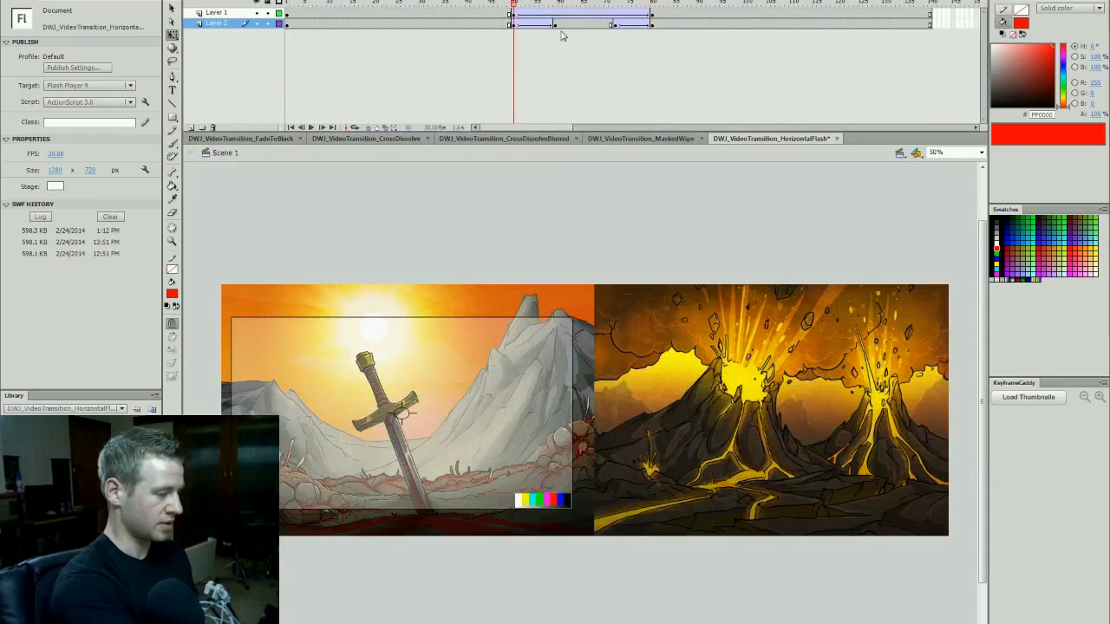
- Set the combined scenes' Blur X to 120 px on the Layer 2 keyframe at frame 59 and test the movie
click(497, 319)
click(558, 26)
click(651, 328)
click(100, 189)
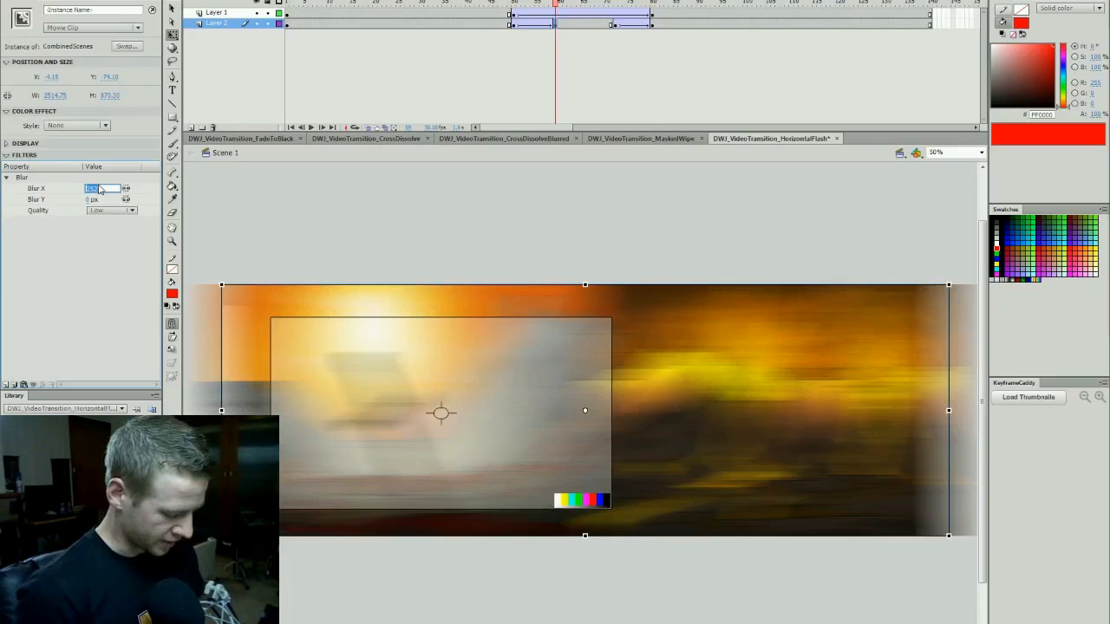
text(5)
key(Return)
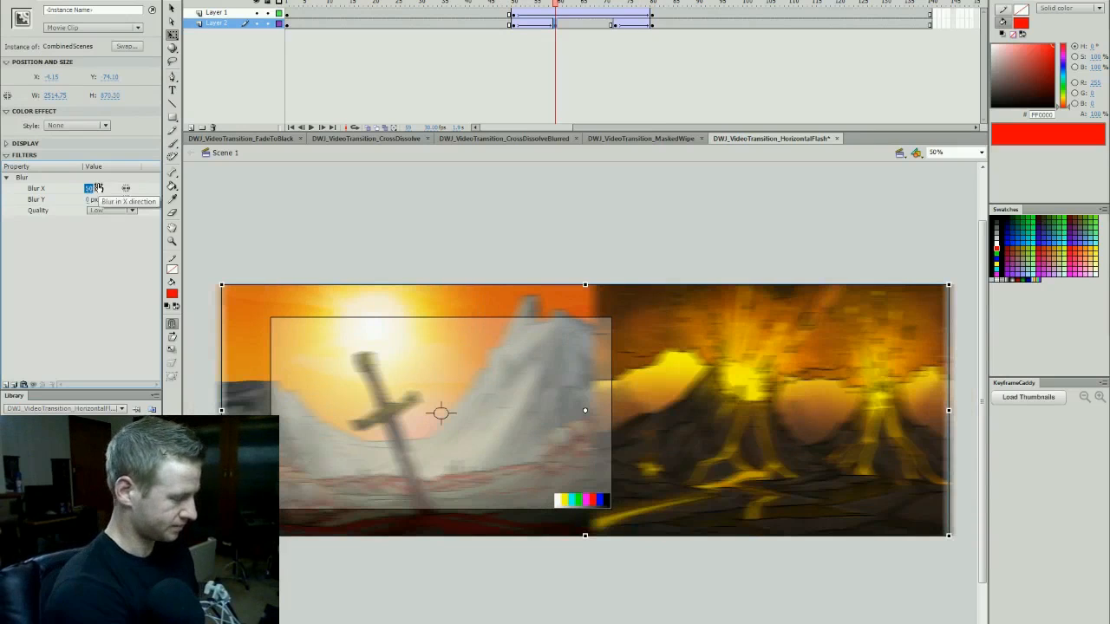
text(135)
key(Return)
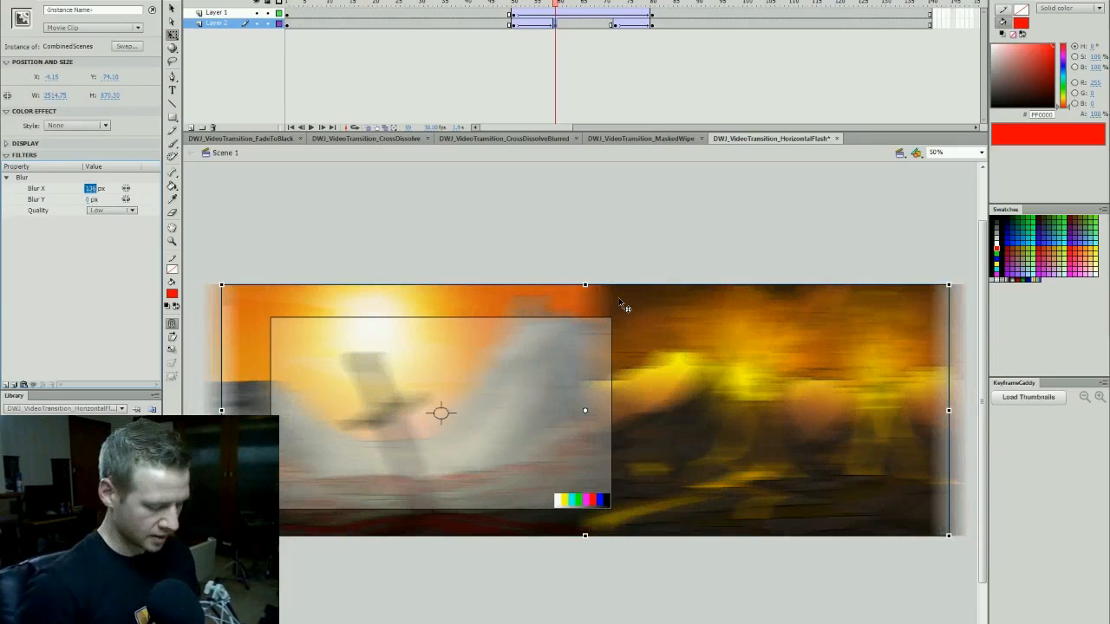
text(10)
key(Return)
text(120)
key(Return)
click(745, 247)
key(ctrl+Return)
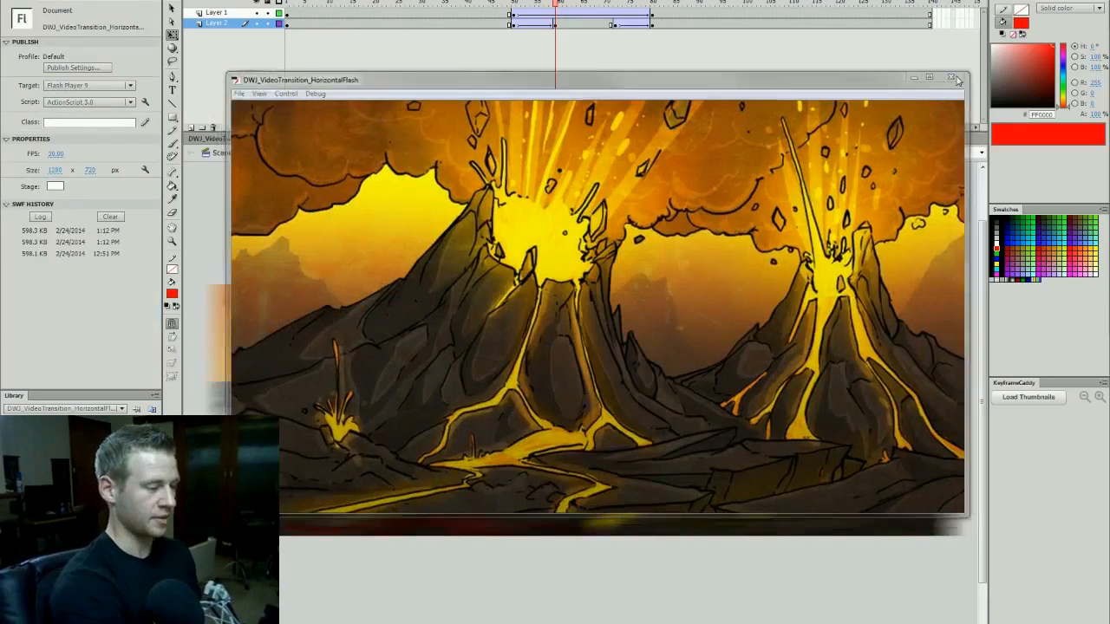
key(ctrl+w)
- Set the combined scenes' Blur X to 120 px on the Layer 2 keyframe at frame 72 and save the file
click(619, 24)
click(679, 309)
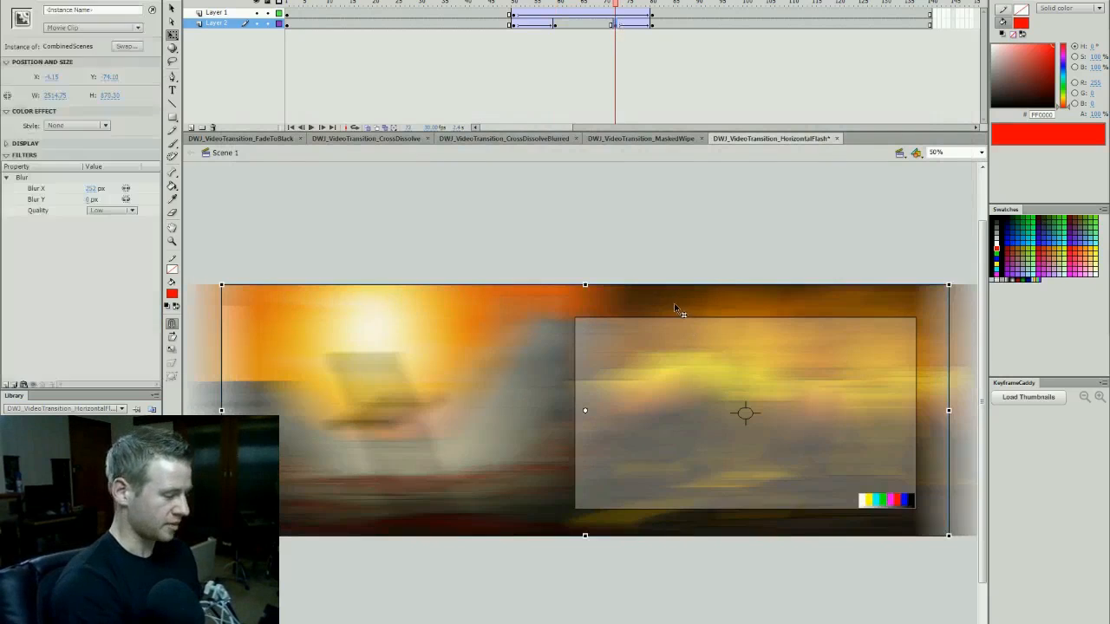
click(96, 189)
text(120)
key(Return)
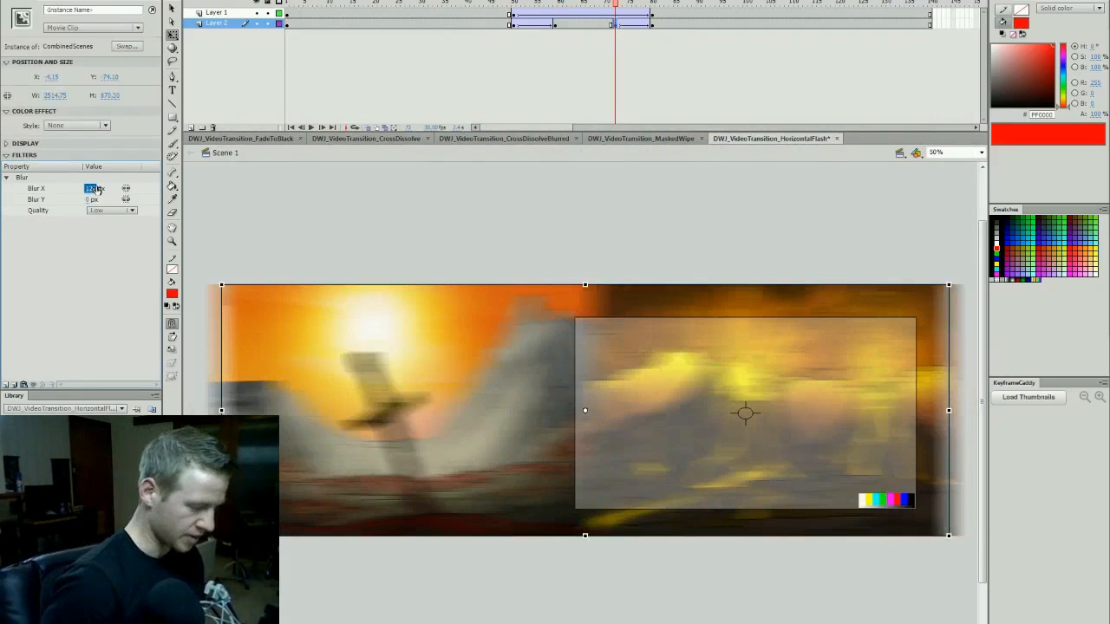
drag(615, 3, 518, 7)
key(ctrl+s)
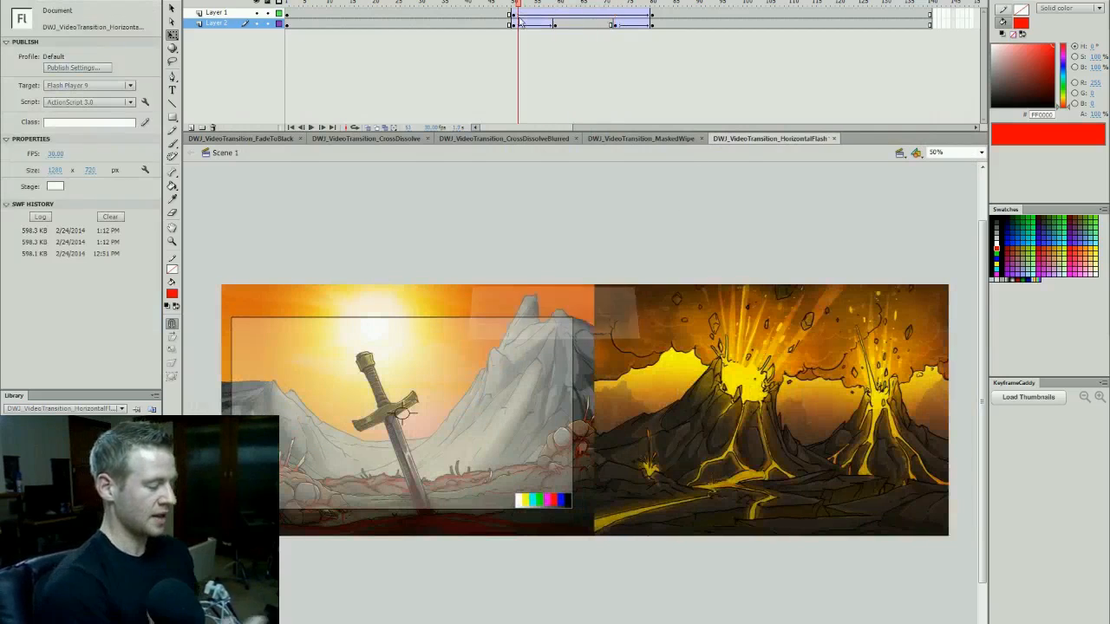
- Test the movie to review the finished horizontal flash pan, and close the preview
key(ctrl+Return)
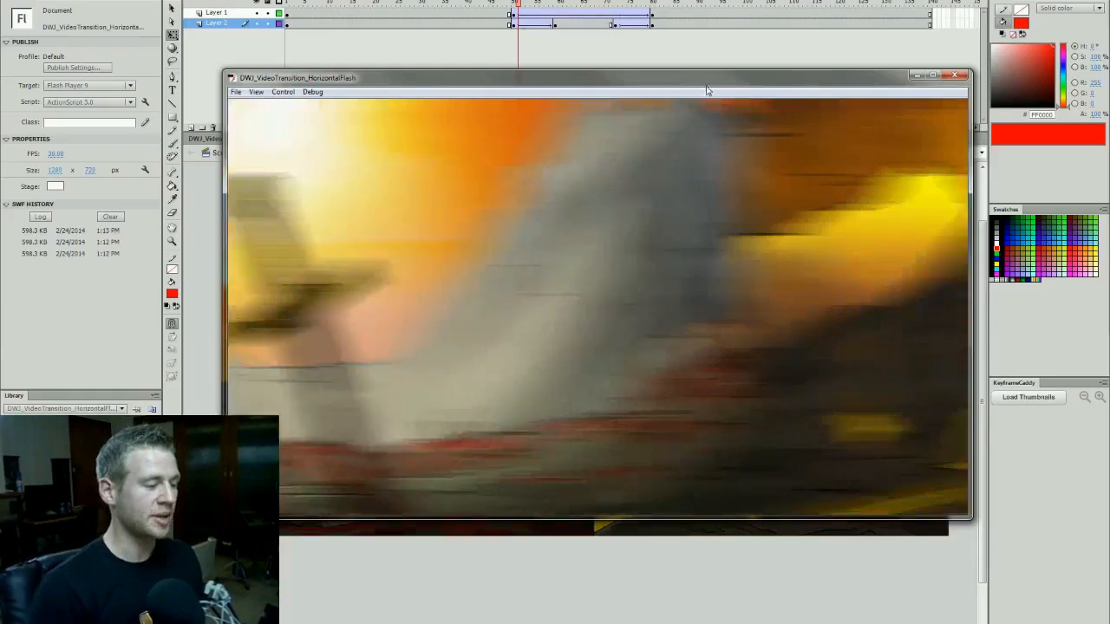
drag(707, 85, 704, 94)
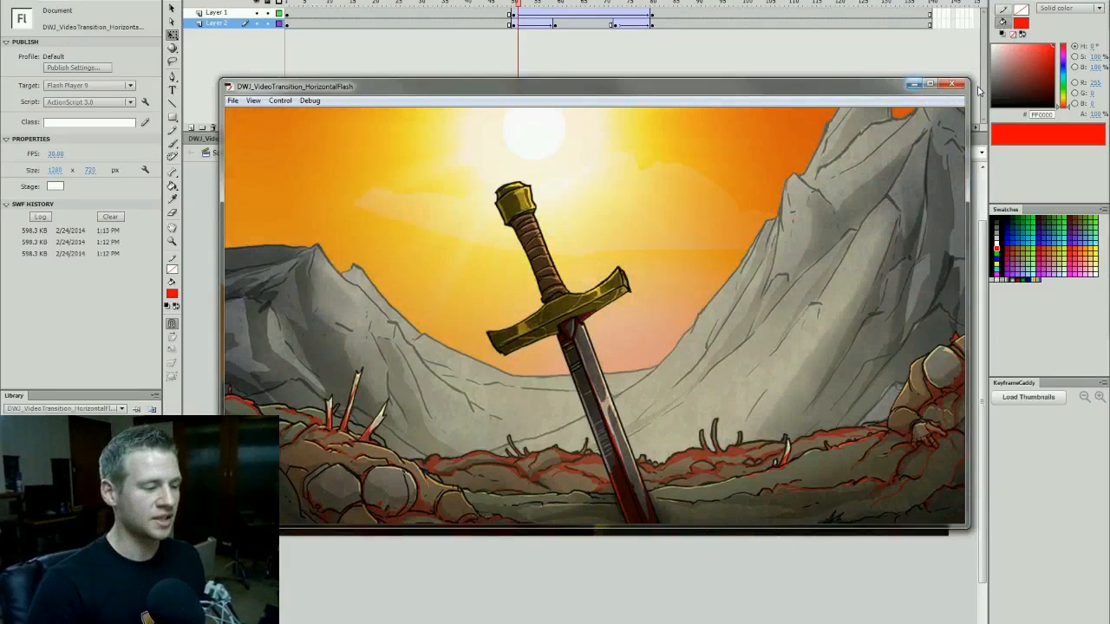
click(956, 85)
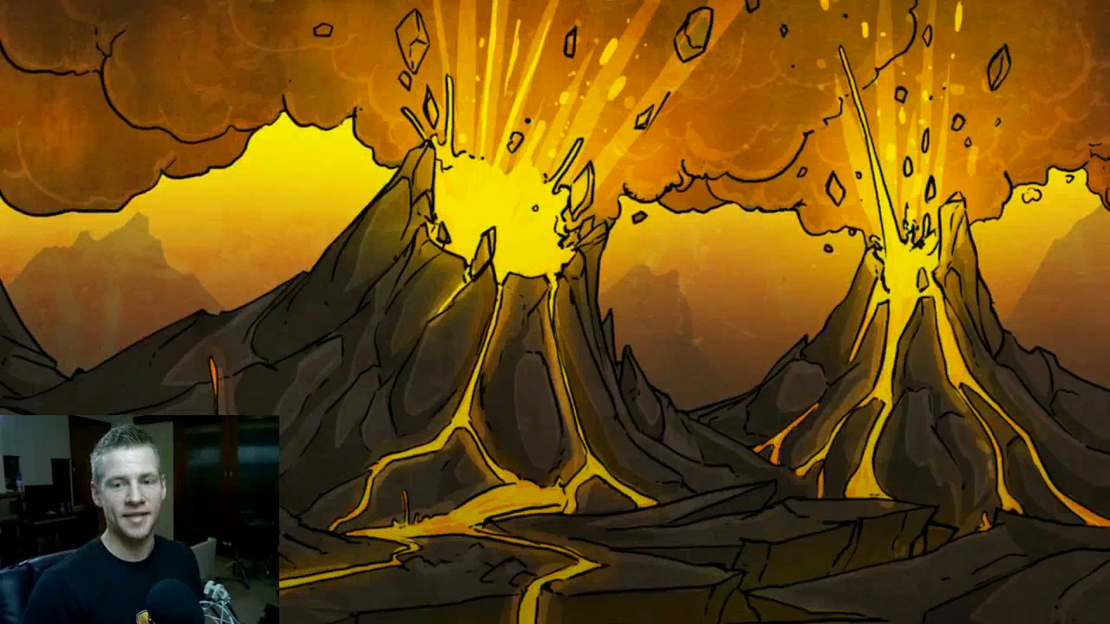
- Exit the full-screen playback in Adobe Flash Player and close the player after viewing the movie
key(Escape)
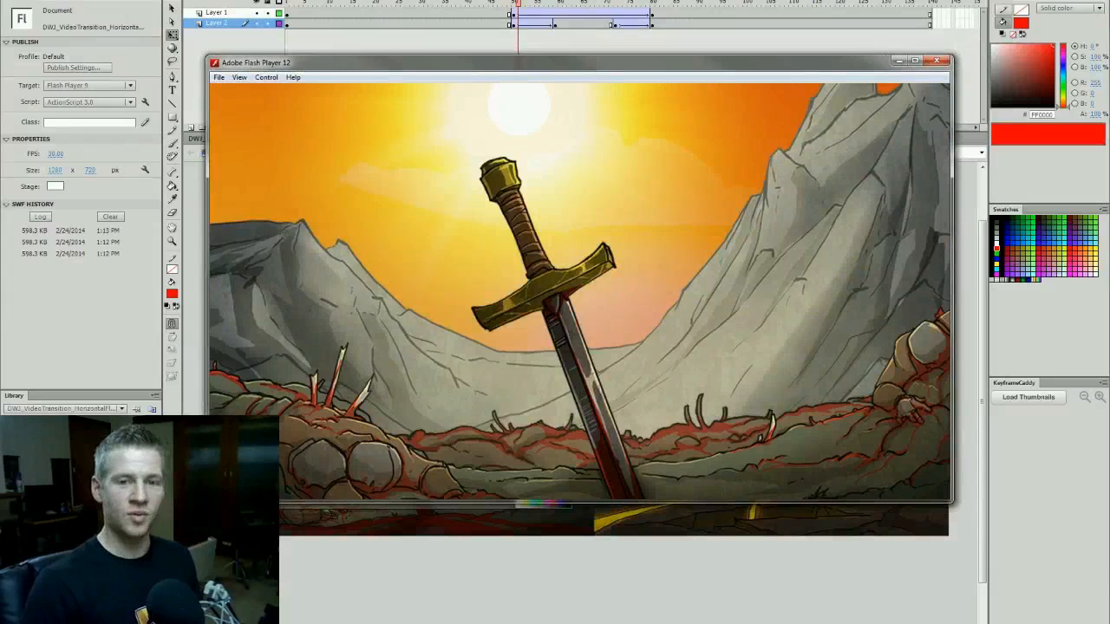
drag(840, 74, 878, 73)
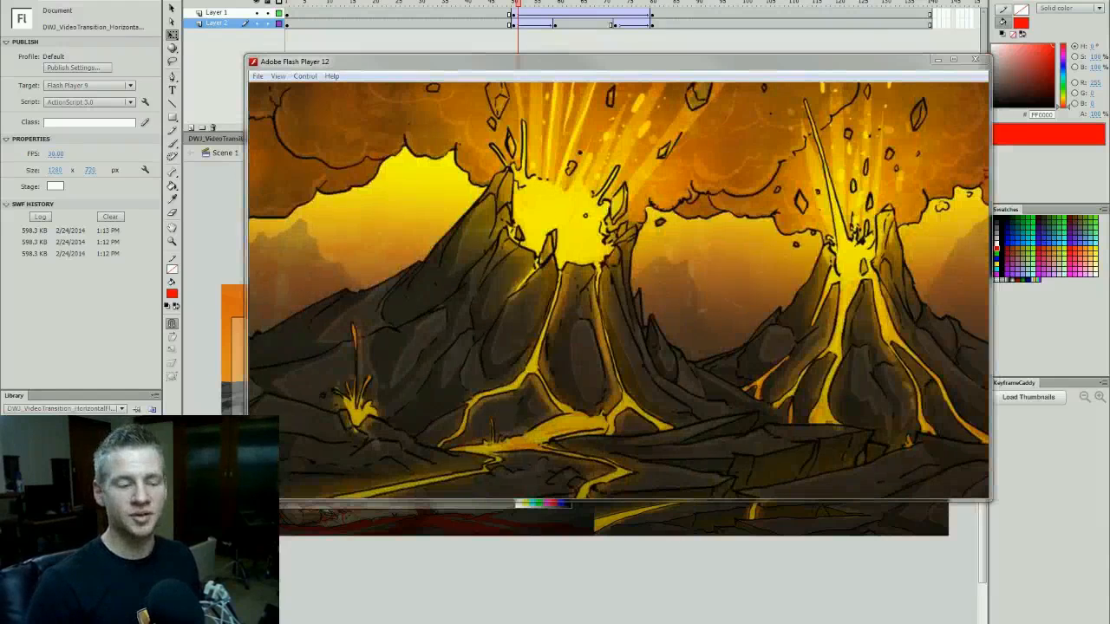
drag(881, 71, 854, 78)
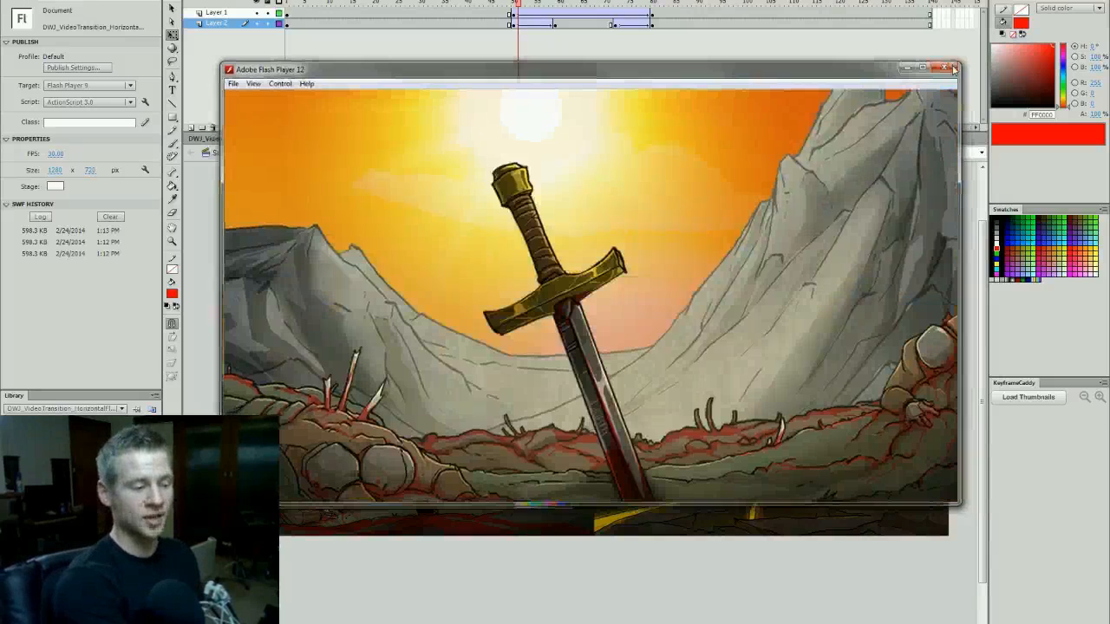
click(950, 65)
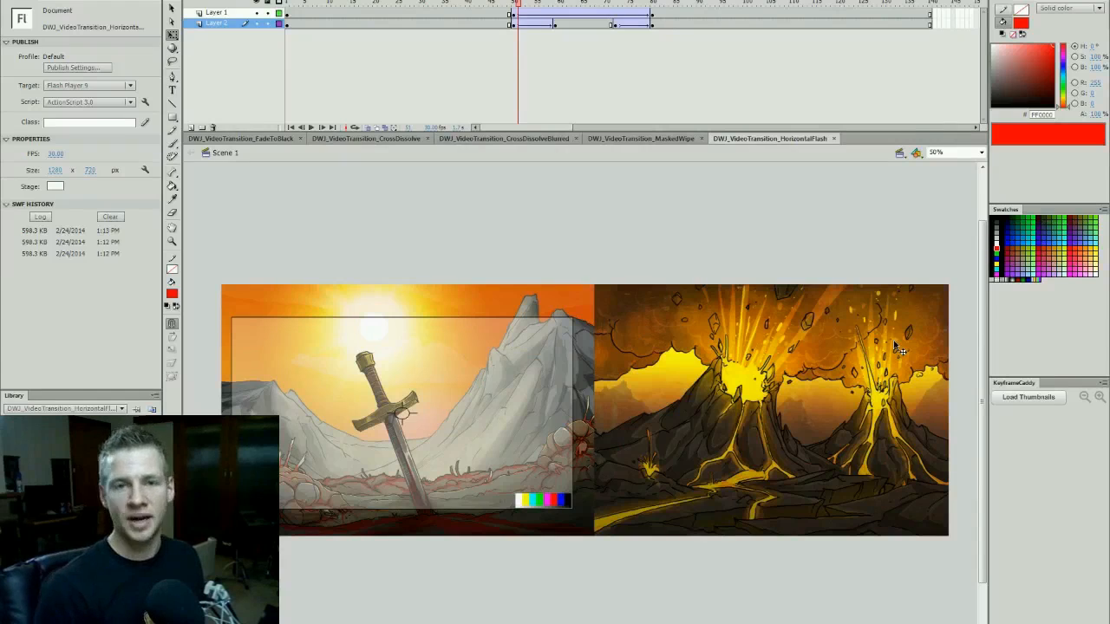
scroll(890, 207, down, 1)
scroll(890, 206, up, 1)
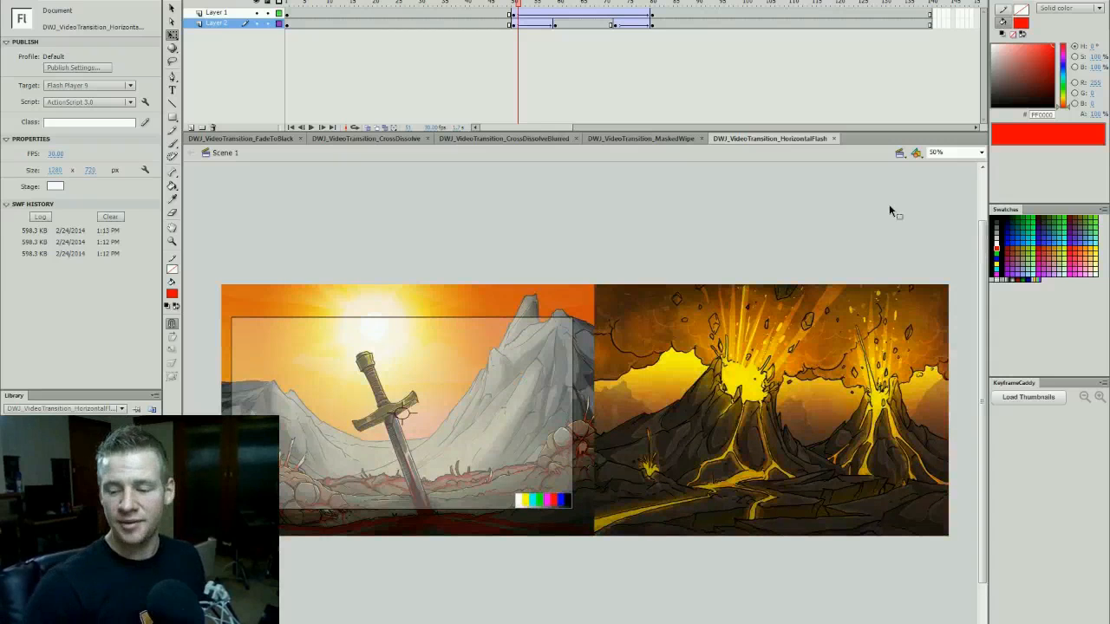